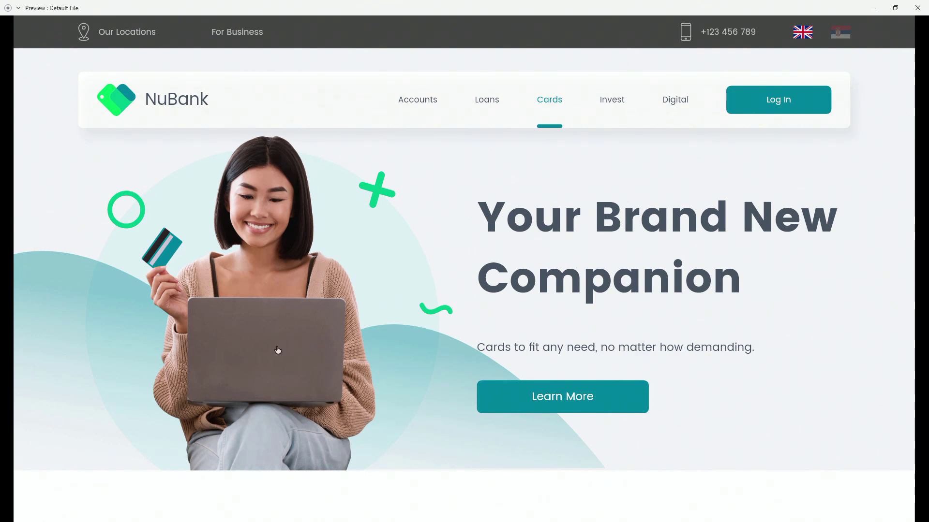
# - Examine the finished NuBank page preview from the hero through the card sections and common questions to the footer
pyautogui.scroll(-10, 265, 346)
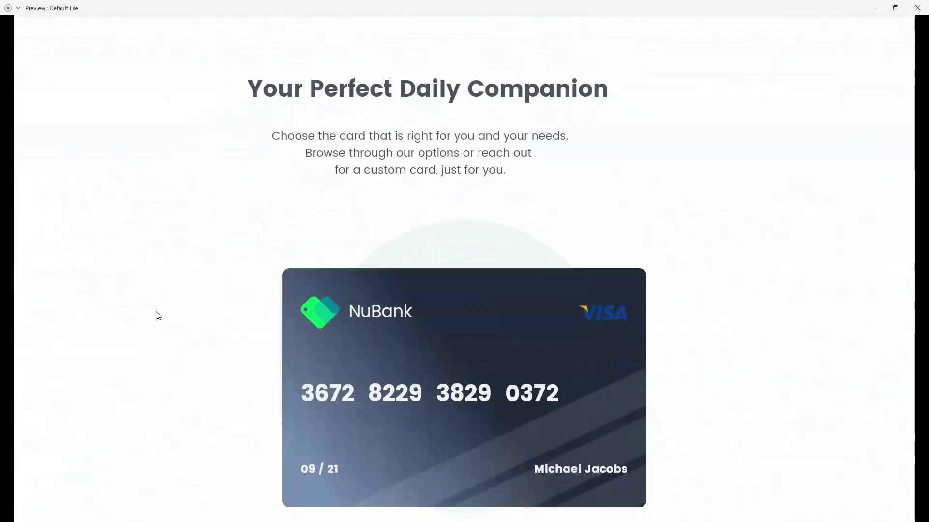
pyautogui.scroll(-3, 256, 151)
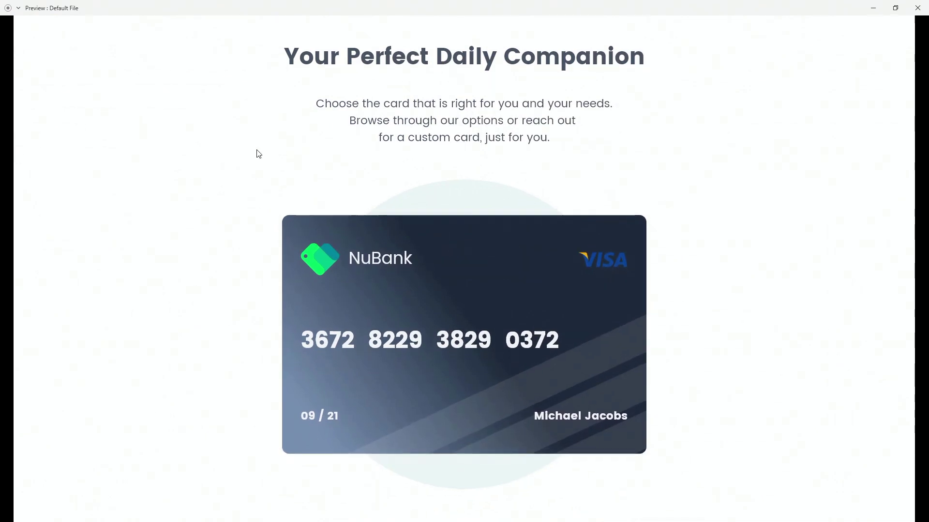
pyautogui.scroll(-6, 175, 173)
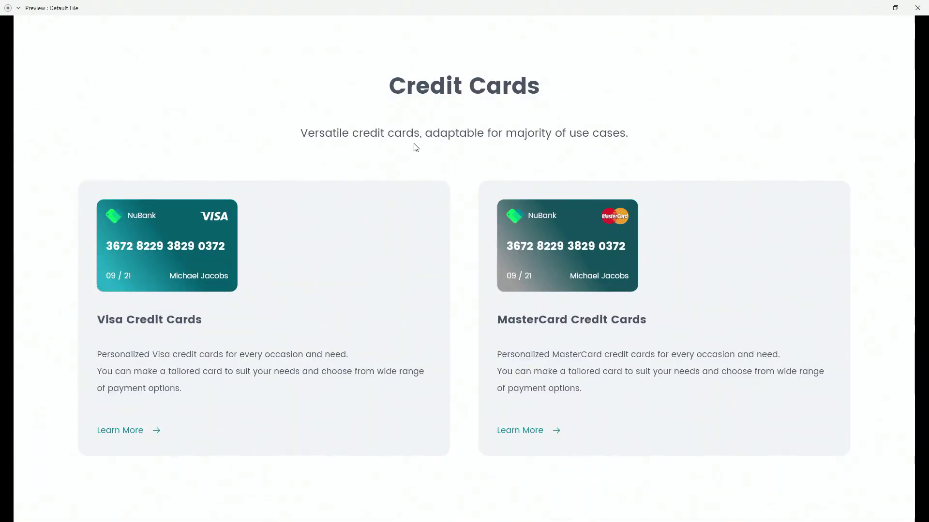
pyautogui.scroll(-10, 418, 143)
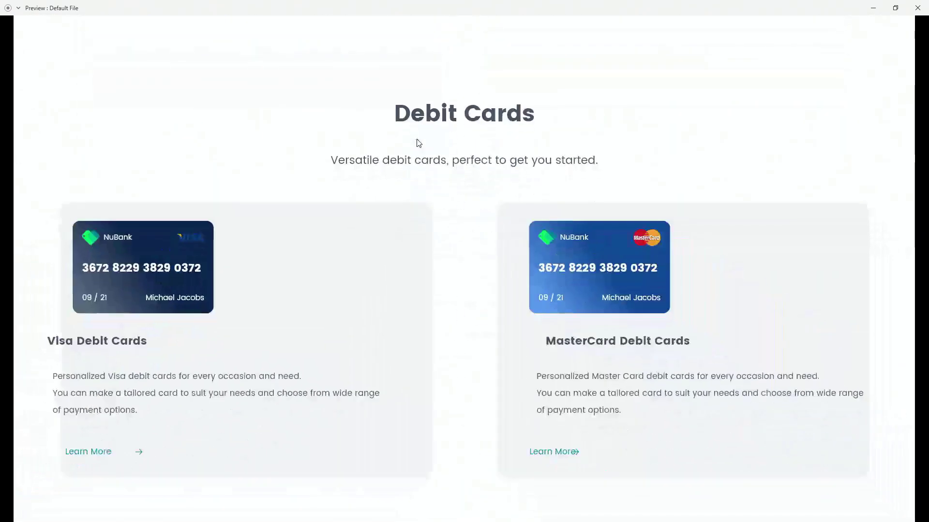
pyautogui.scroll(-10, 419, 140)
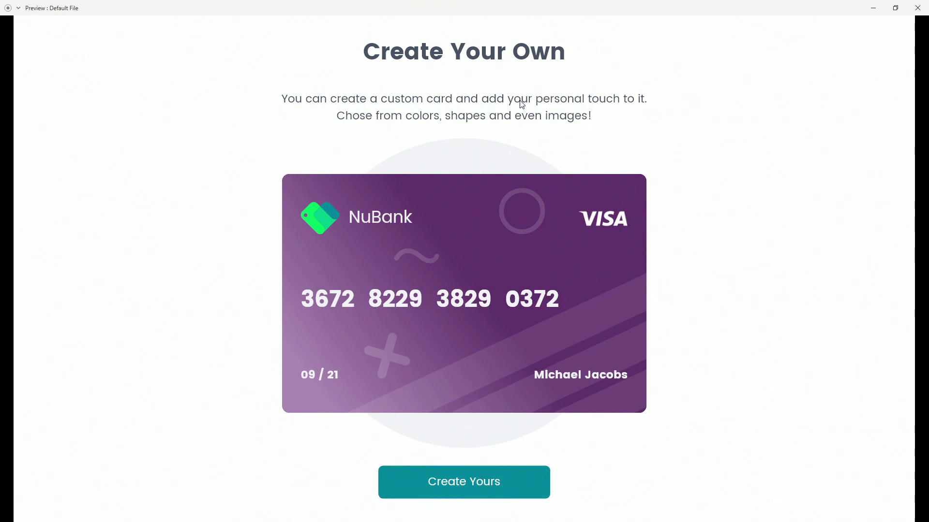
pyautogui.scroll(-10, 520, 104)
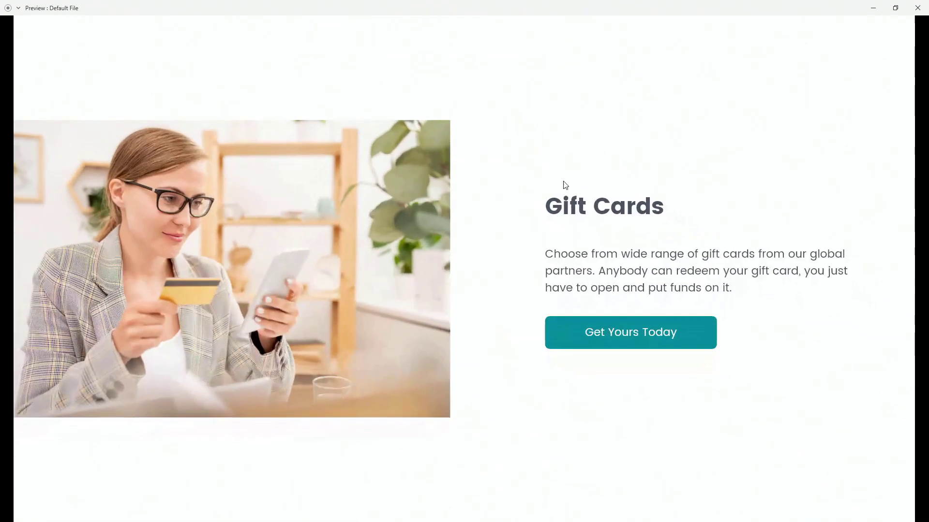
pyautogui.scroll(-10, 588, 290)
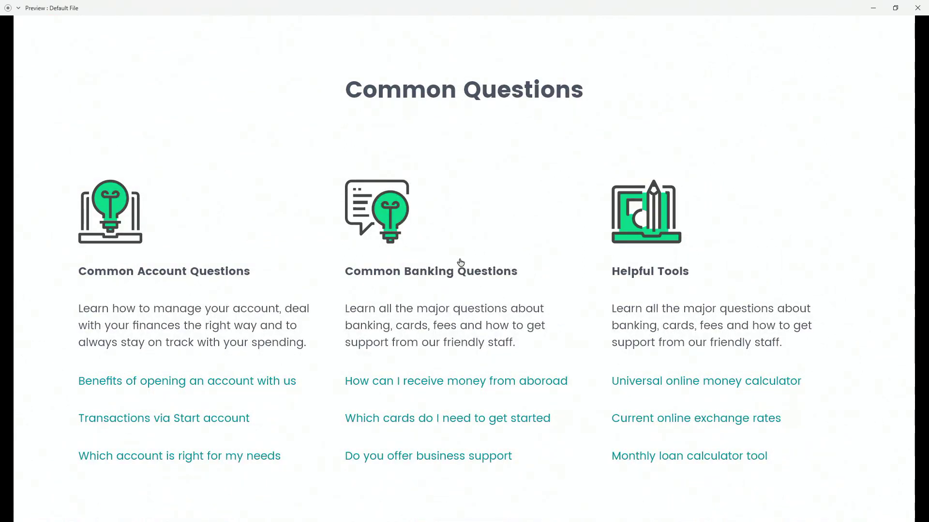
pyautogui.scroll(-7, 467, 274)
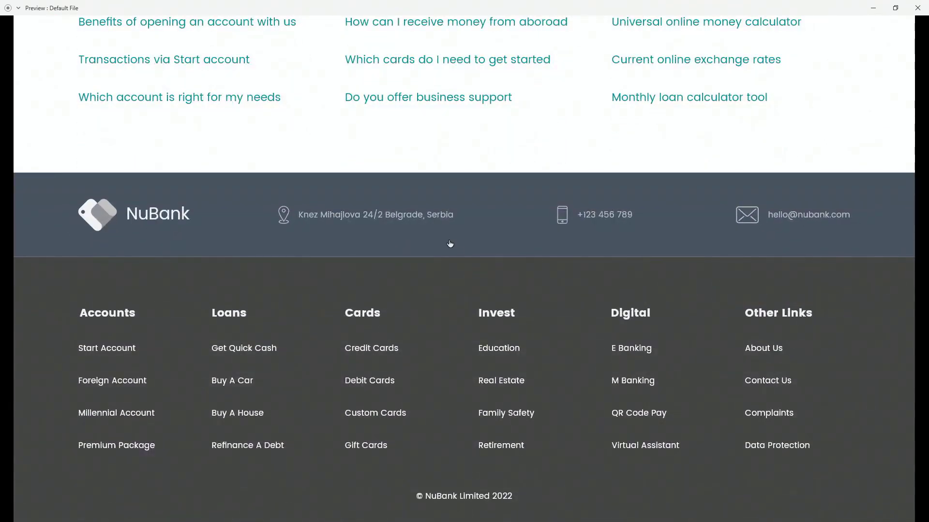
# - Go back up through the page preview from the footer to the opening sections, checking how each section animates in
pyautogui.scroll(7, 439, 213)
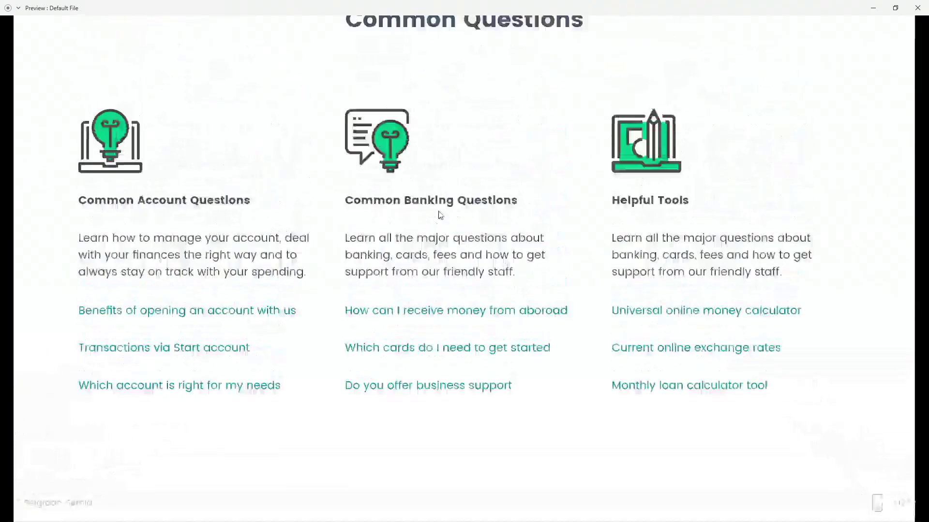
pyautogui.scroll(5, 461, 98)
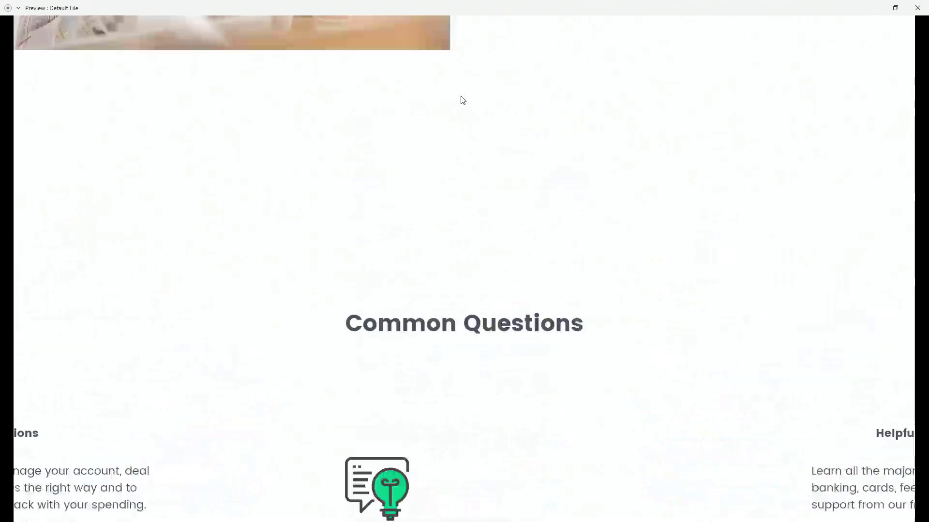
pyautogui.scroll(5, 595, 209)
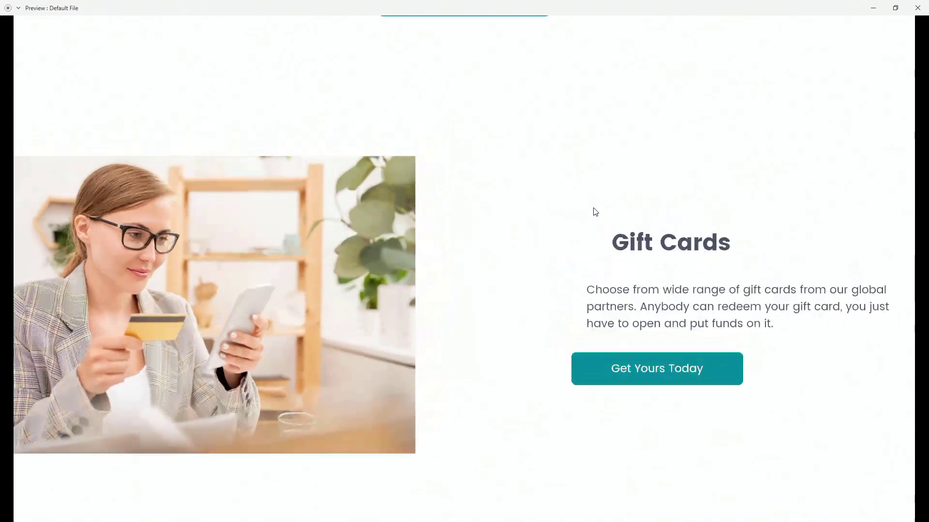
pyautogui.scroll(5, 490, 62)
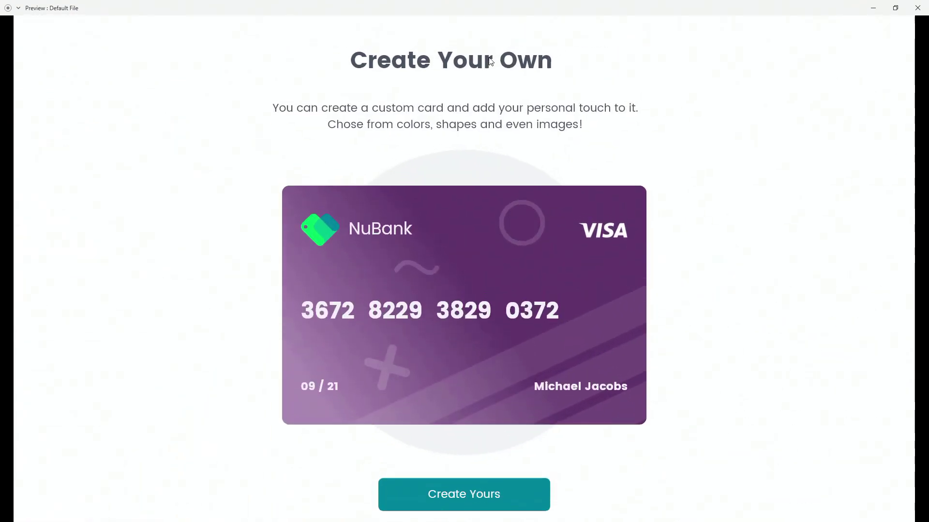
pyautogui.scroll(2, 487, 63)
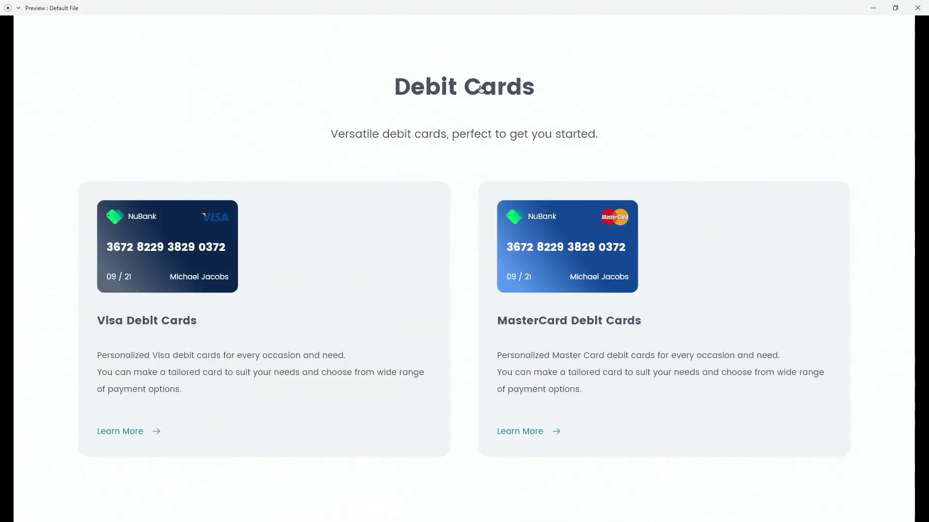
pyautogui.scroll(3, 483, 87)
pyautogui.scroll(5, 481, 90)
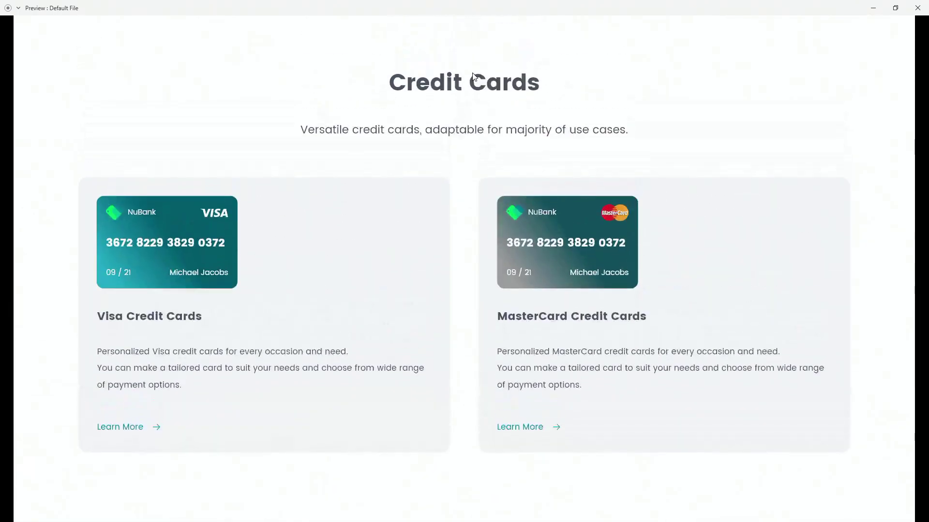
pyautogui.scroll(6, 474, 83)
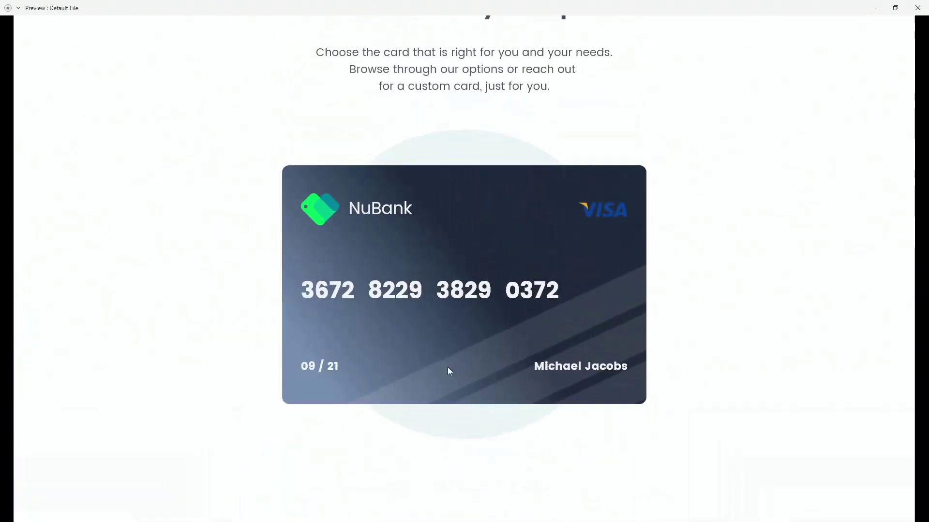
pyautogui.scroll(8, 466, 64)
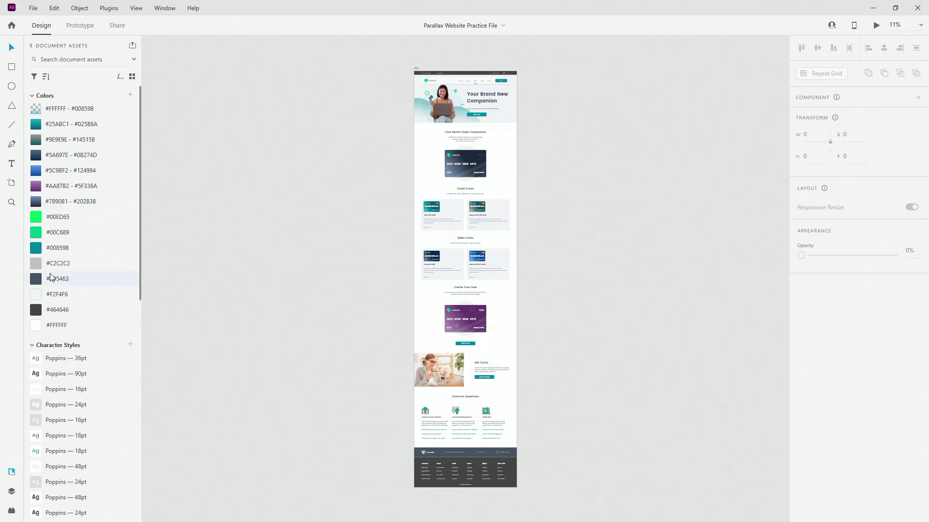
pyautogui.scroll(-10, 51, 277)
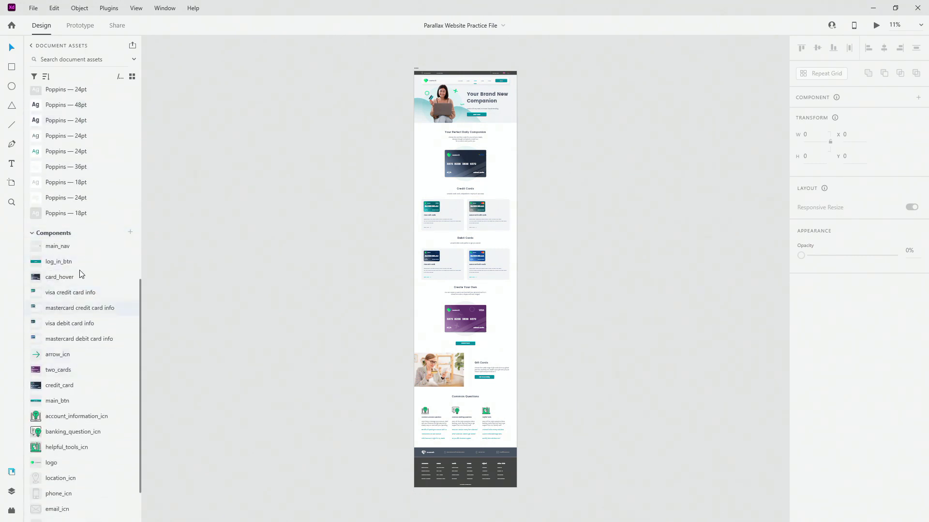
pyautogui.scroll(10, 80, 295)
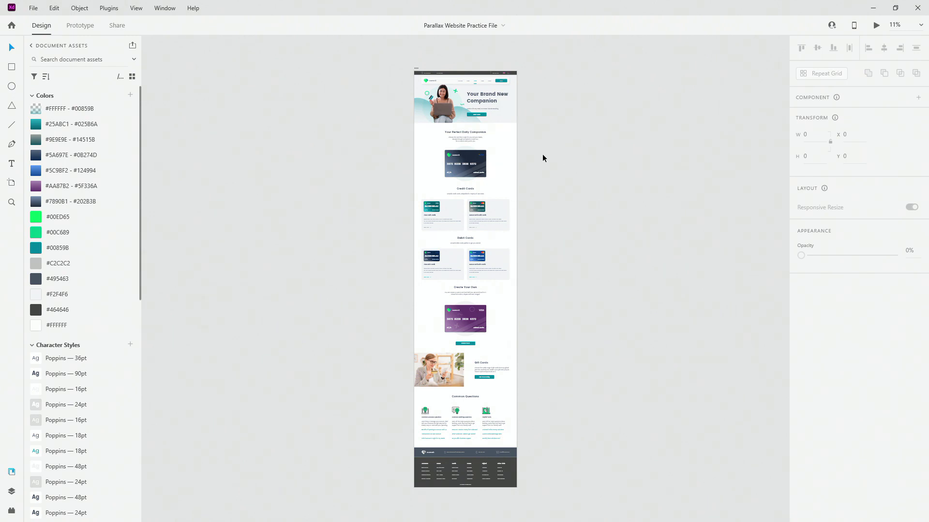
# - Group all sections of the NuBank Design artboard, from hero to footer, into a single group
pyautogui.click(416, 71)
pyautogui.scroll(5, 454, 60)
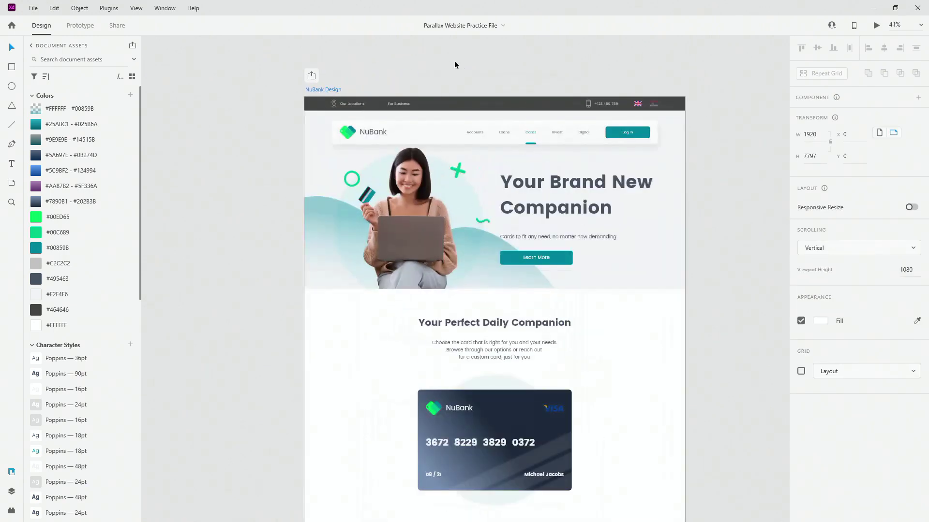
pyautogui.click(12, 492)
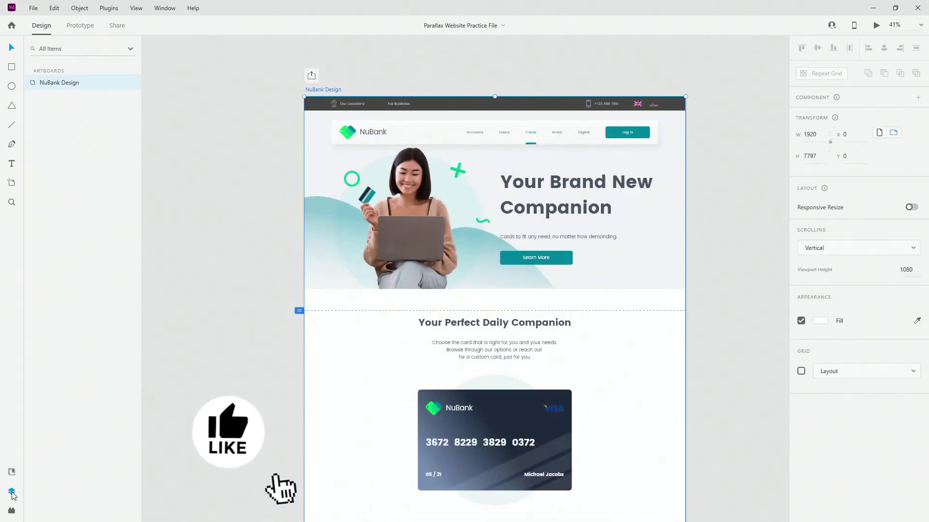
pyautogui.click(531, 262)
pyautogui.keyDown('shift'); pyautogui.click(71, 206); pyautogui.keyUp('shift')
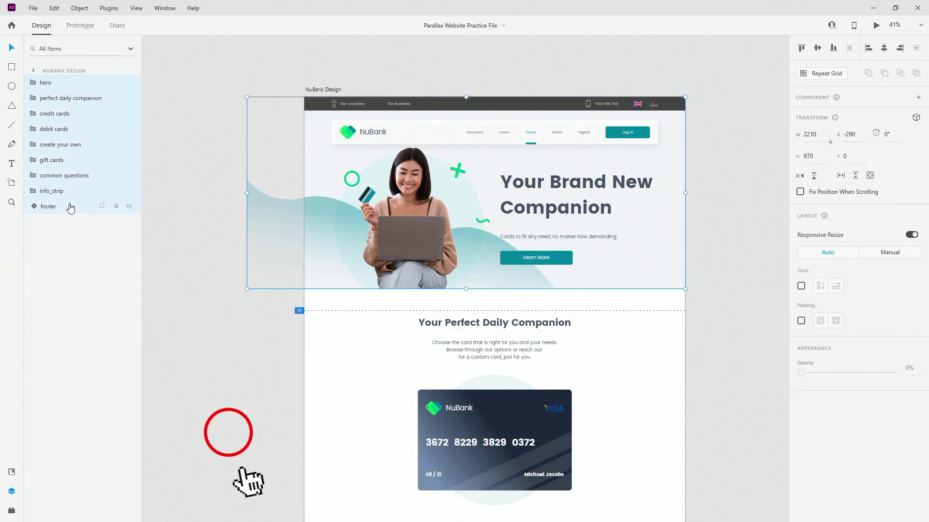
pyautogui.hotkey('ctrl', 'g')
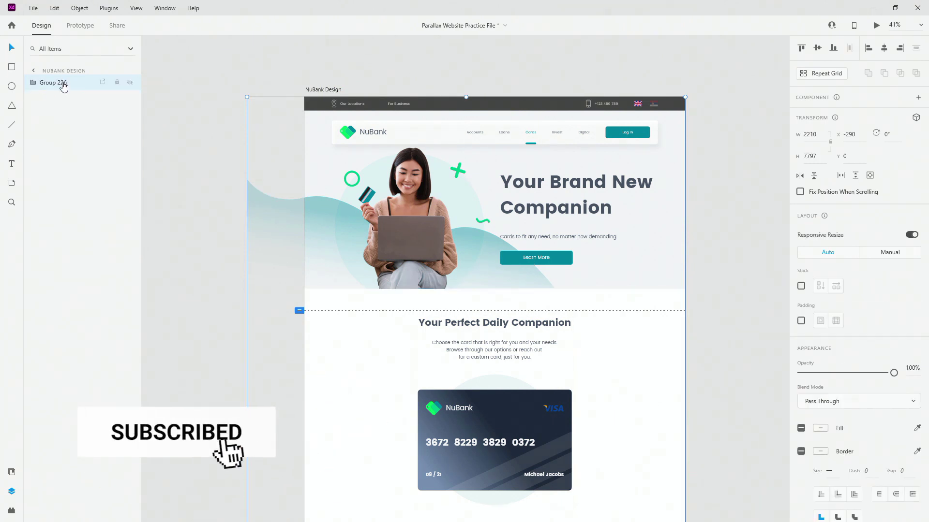
# - Rename the new group holding all page sections as website and clear the selection
pyautogui.doubleClick(63, 83)
pyautogui.write('website')
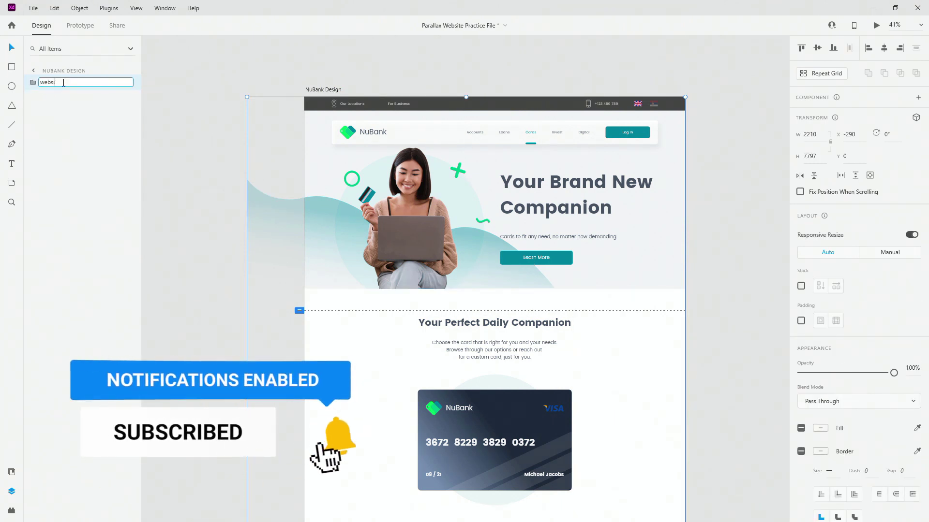
pyautogui.press('Return')
pyautogui.click(234, 50)
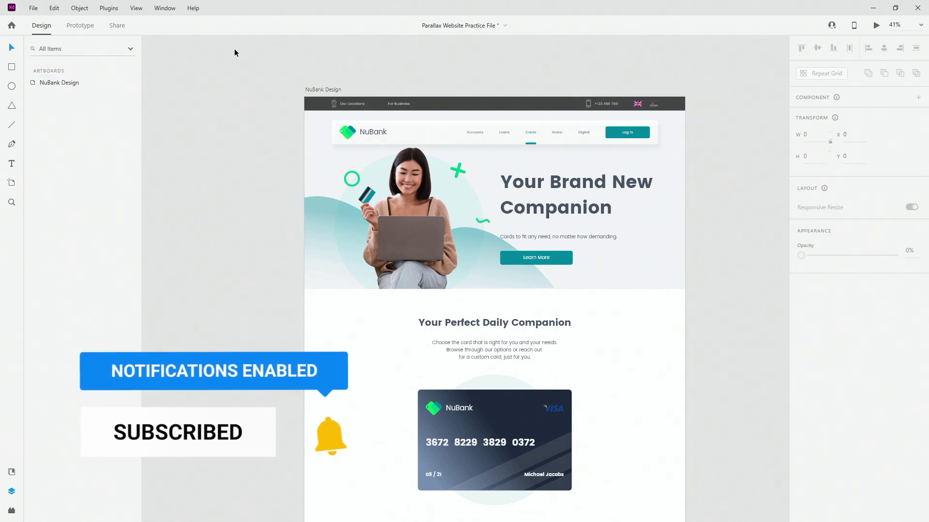
# - Set the NuBank Design artboard's height to 1080
pyautogui.hotkey('ctrl', '0')
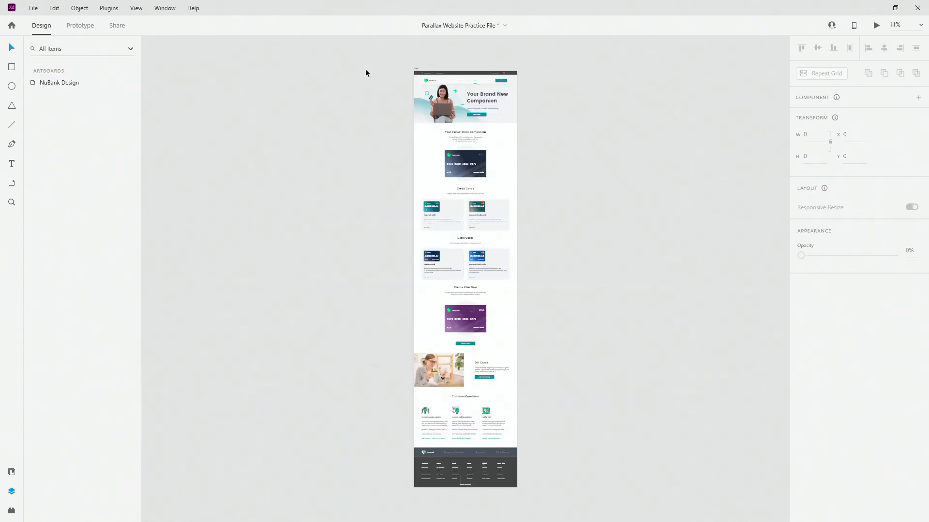
pyautogui.click(415, 70)
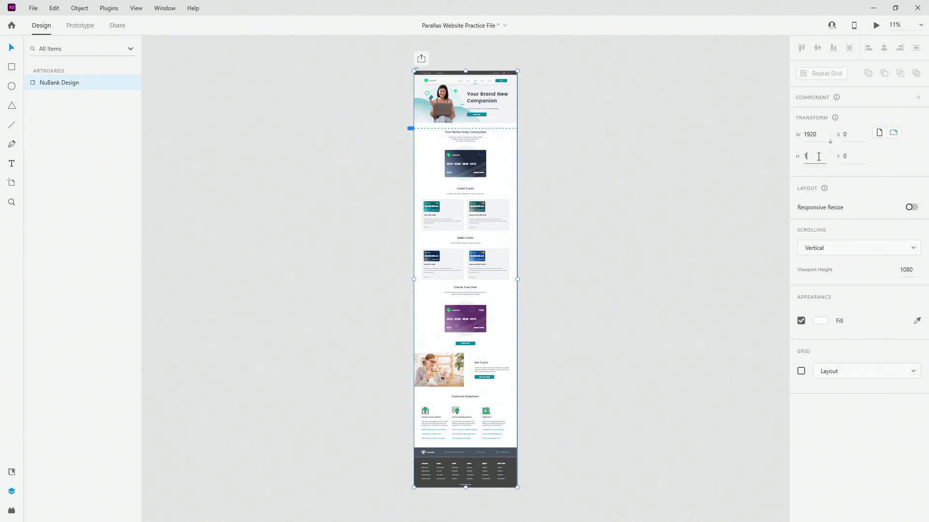
pyautogui.click(819, 157)
pyautogui.write('1080')
pyautogui.press('Return')
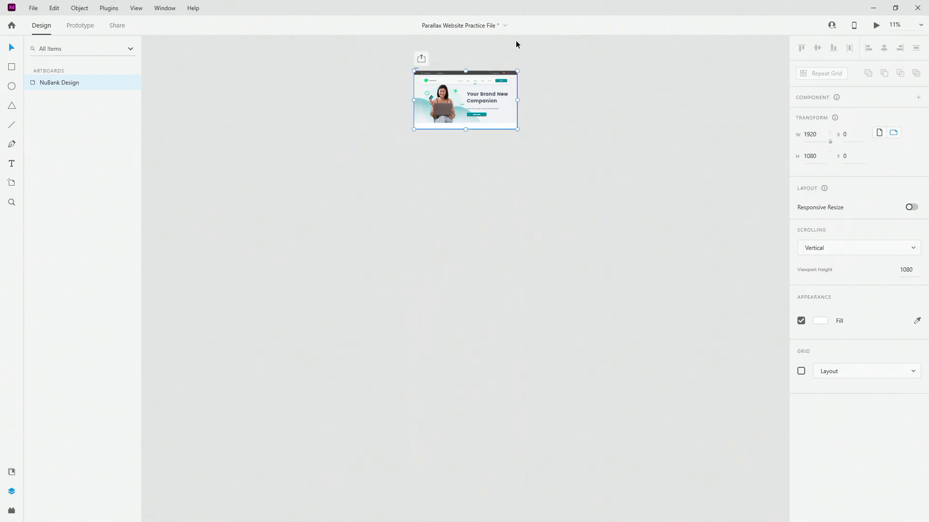
# - Rename the NuBank Design artboard as hero
pyautogui.scroll(3, 515, 45)
pyautogui.doubleClick(304, 86)
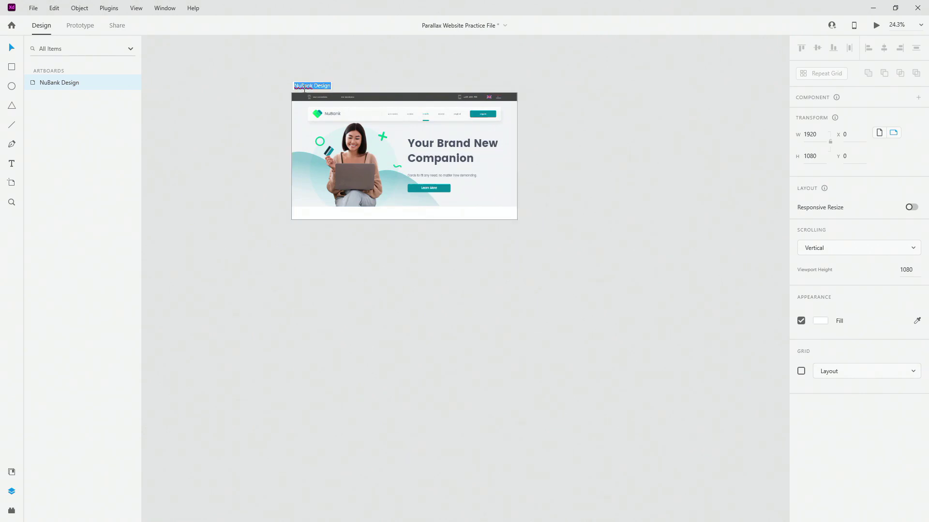
pyautogui.press('Return')
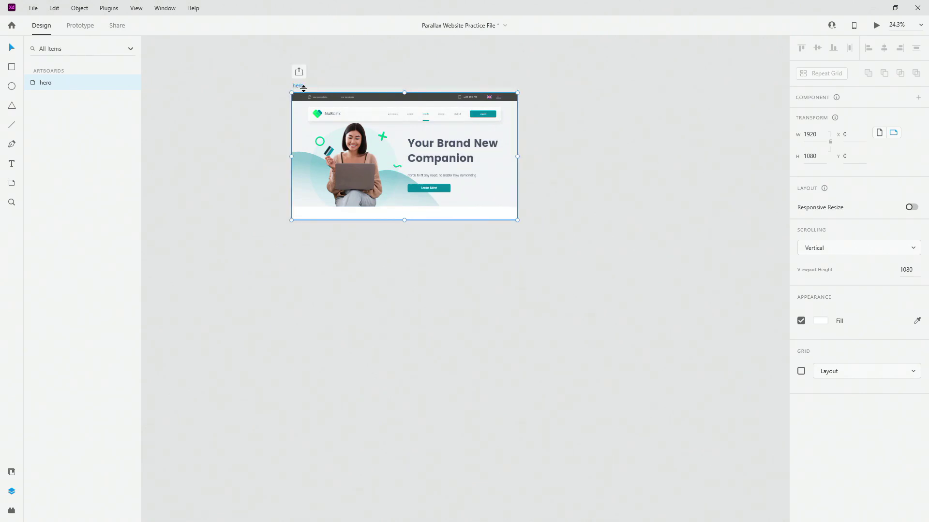
# - Duplicate the hero artboard and name the copy companion
pyautogui.hotkey('ctrl', 'd')
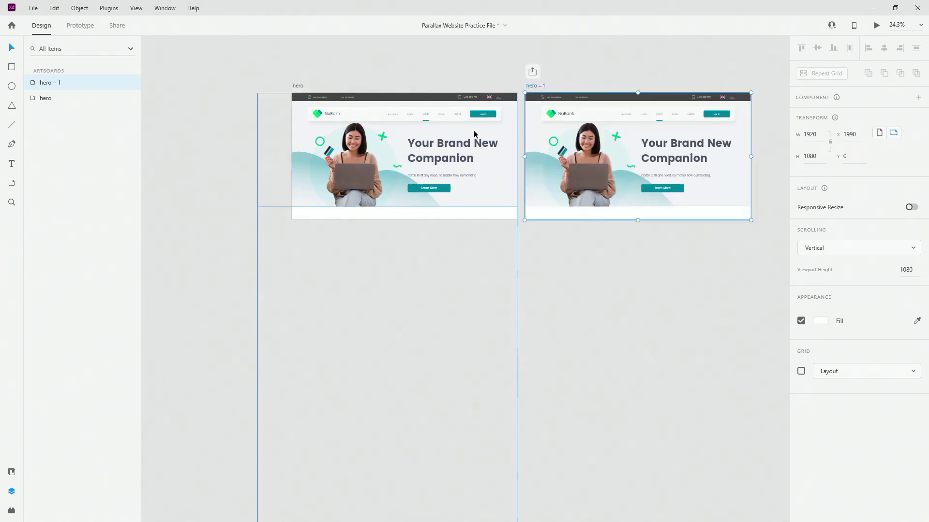
pyautogui.click(572, 140)
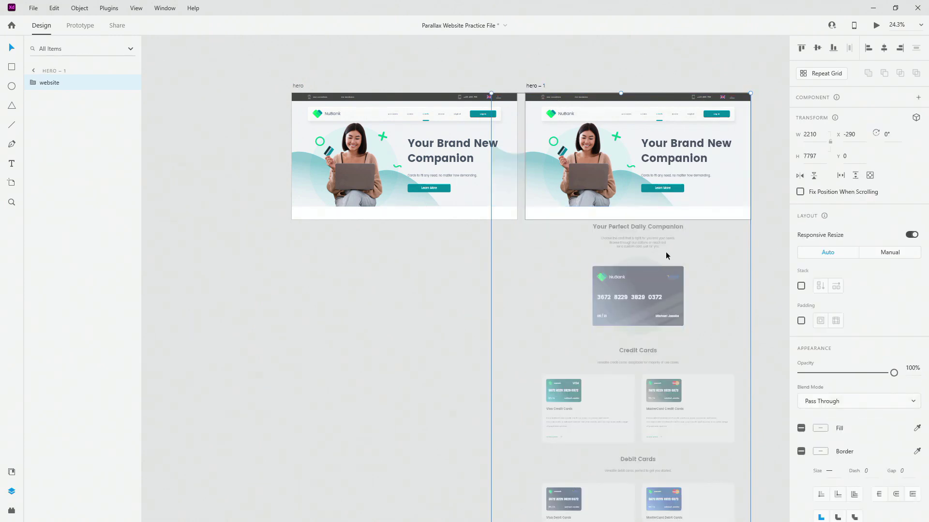
pyautogui.doubleClick(536, 86)
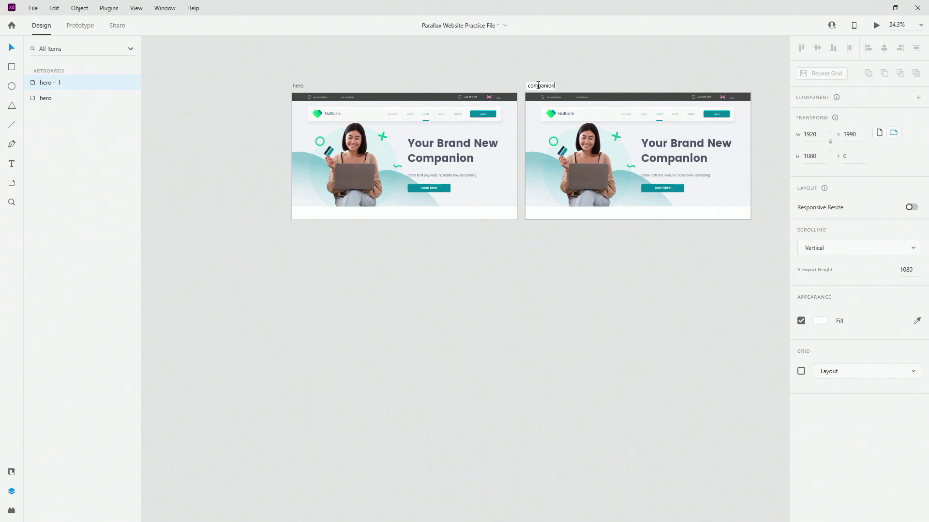
pyautogui.write('companion')
pyautogui.press('Return')
# - Try to move only the perfect daily companion section up into the companion artboard, and undo the move
pyautogui.click(597, 140)
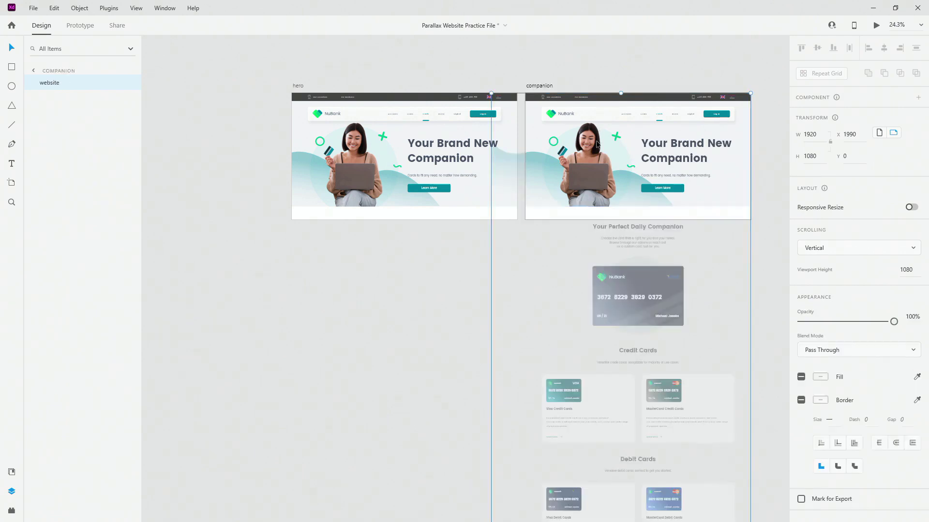
pyautogui.doubleClick(597, 140)
pyautogui.scroll(1, 779, 144)
pyautogui.scroll(1, 779, 144)
pyautogui.moveTo(636, 327); pyautogui.dragTo(643, 201)
pyautogui.hotkey('ctrl', 'z')
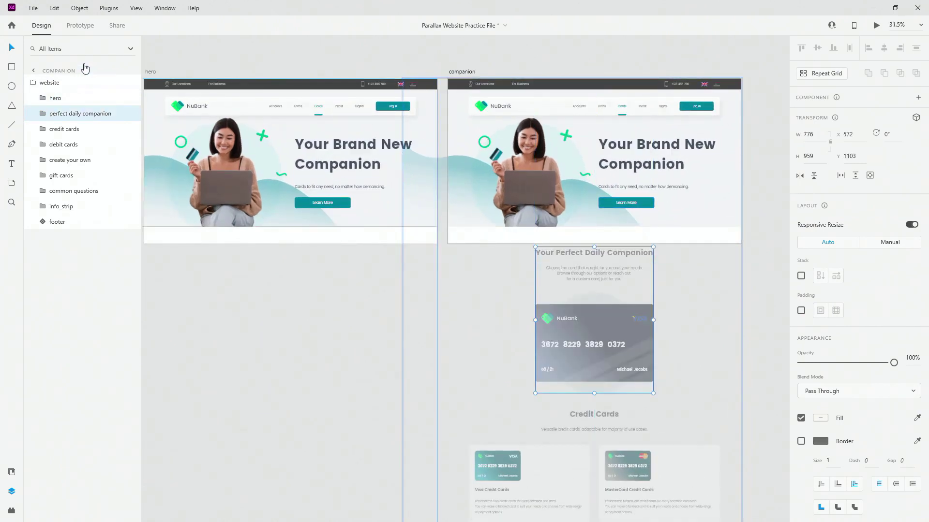
# - Move the whole website group in the companion artboard up to Y -1046, bringing the Your Perfect Daily Companion section into the frame
pyautogui.click(67, 84)
pyautogui.moveTo(546, 182); pyautogui.dragTo(536, 92)
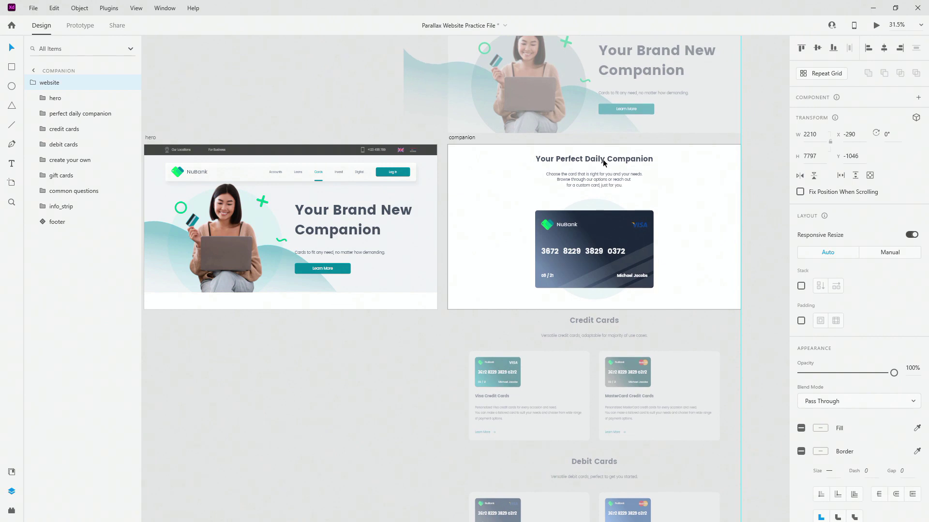
# - Adjust the website group in the companion artboard to Y -1049
pyautogui.moveTo(603, 158); pyautogui.dragTo(603, 158)
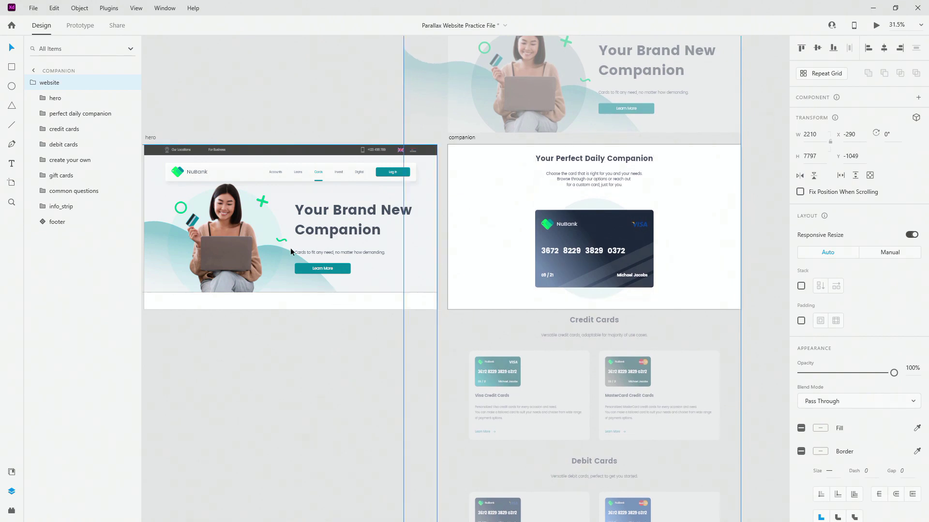
pyautogui.click(285, 127)
# - Duplicate the companion artboard and move the copy's website group up to Y -2073, bringing the Credit Cards section into the frame
pyautogui.click(469, 139)
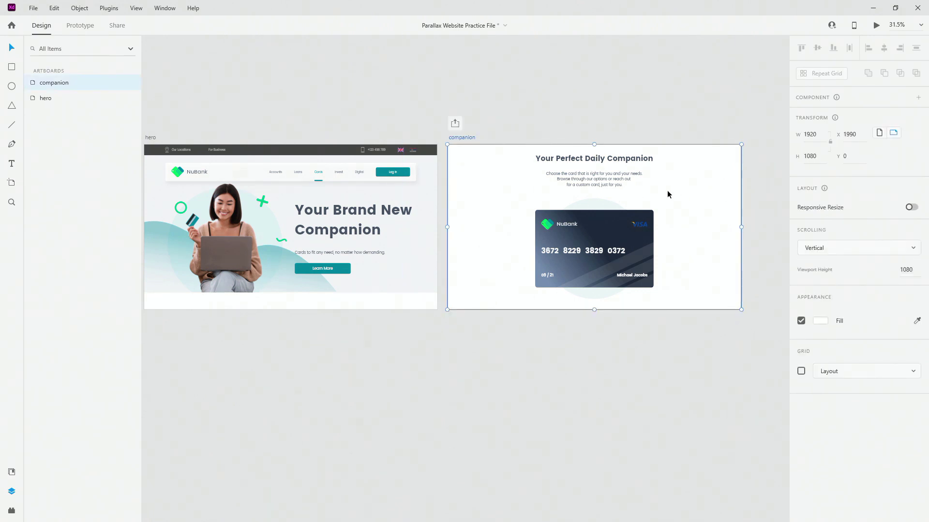
pyautogui.hscroll(5, 678, 160)
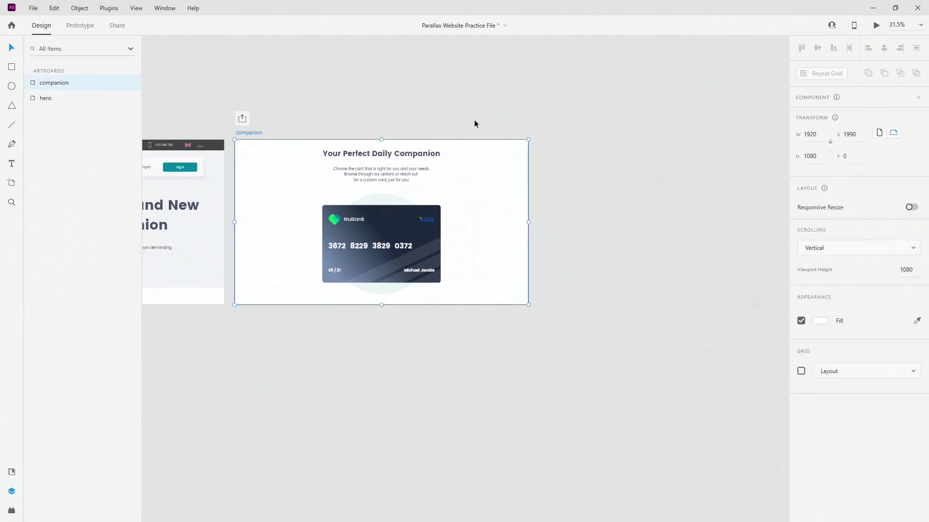
pyautogui.hotkey('ctrl', 'd')
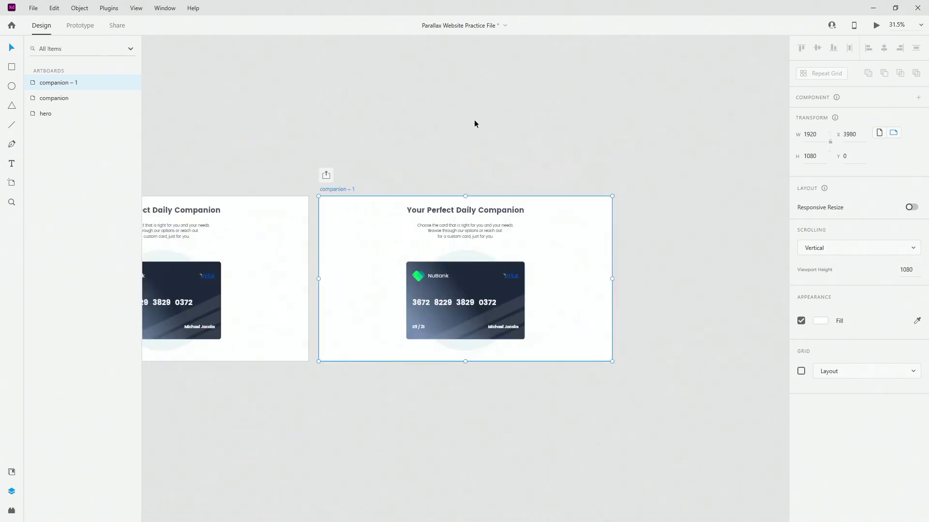
pyautogui.click(460, 294)
pyautogui.moveTo(480, 297); pyautogui.dragTo(480, 153)
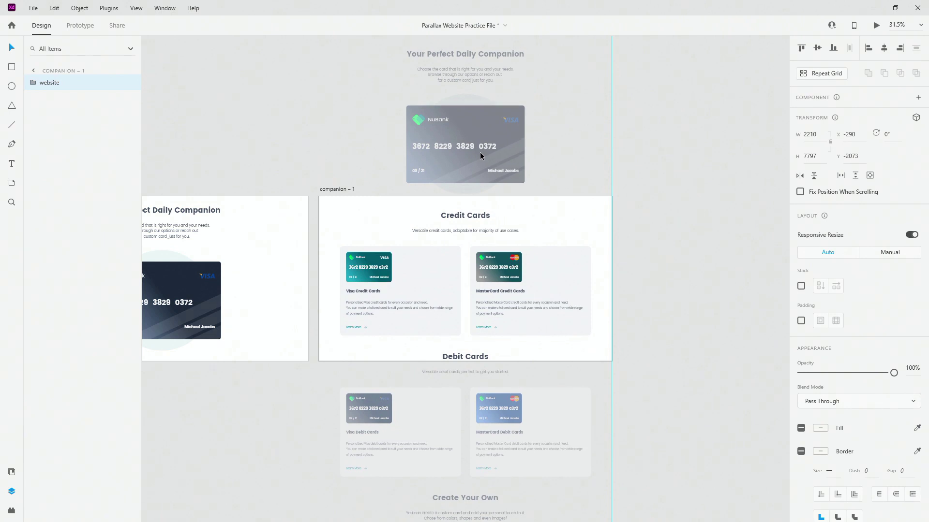
# - Rename the duplicated companion artboard as credit cards
pyautogui.doubleClick(352, 188)
pyautogui.write('dit c')
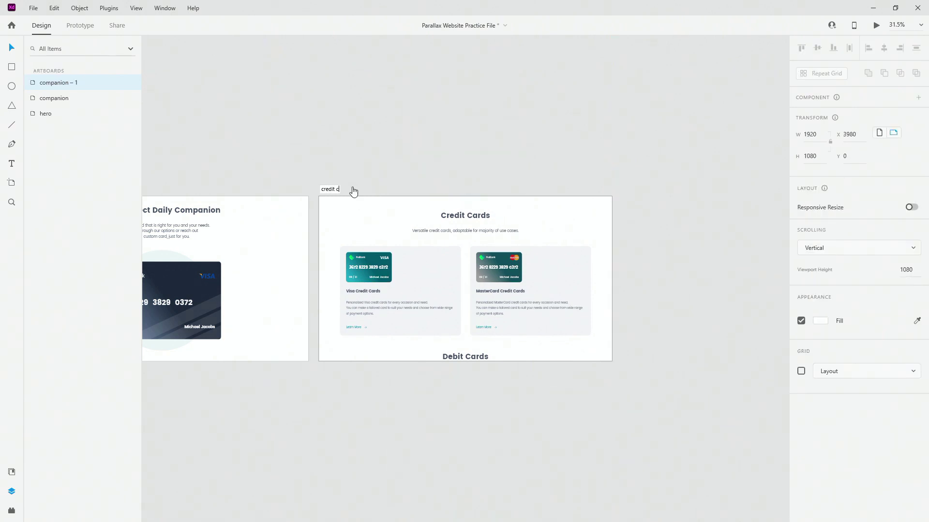
pyautogui.write('s')
pyautogui.press('Return')
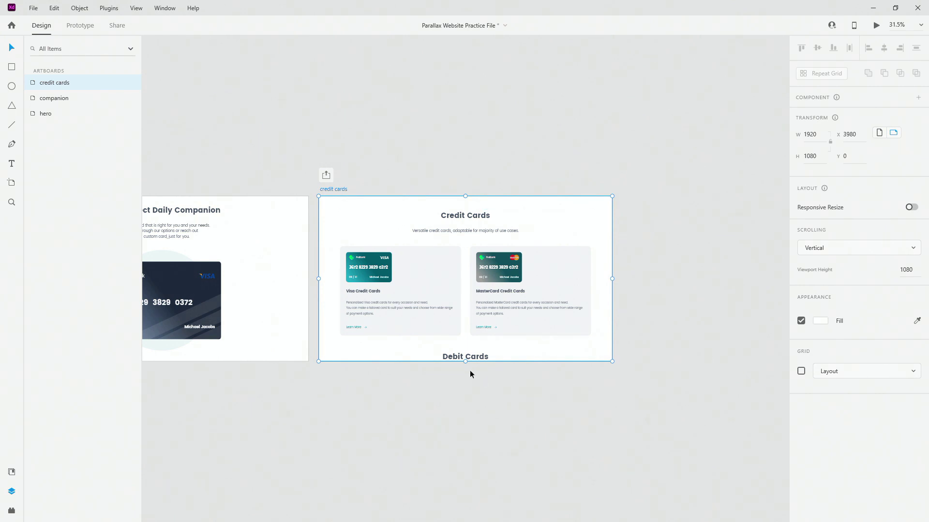
# - In the credit cards artboard, move the debit cards group down to Y 1141 and the credit cards group down to Y 127
pyautogui.click(476, 357)
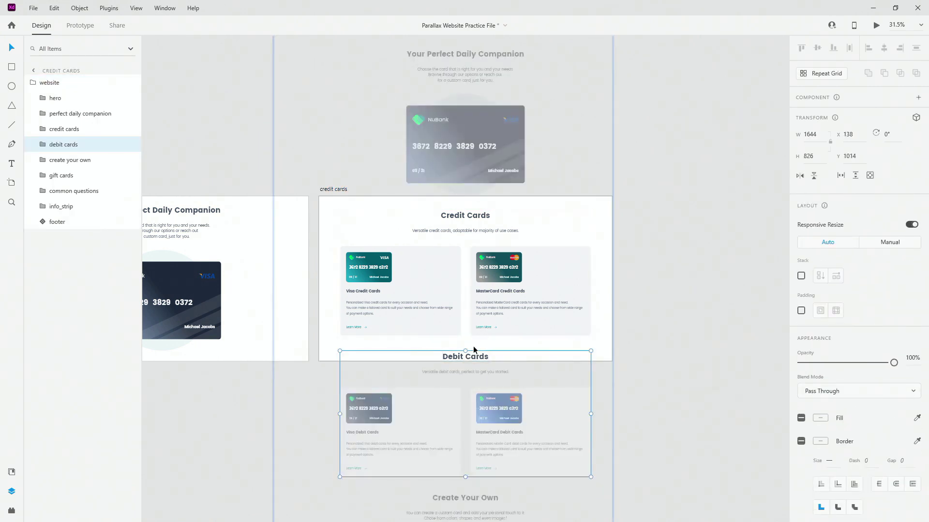
pyautogui.moveTo(472, 358); pyautogui.dragTo(472, 375)
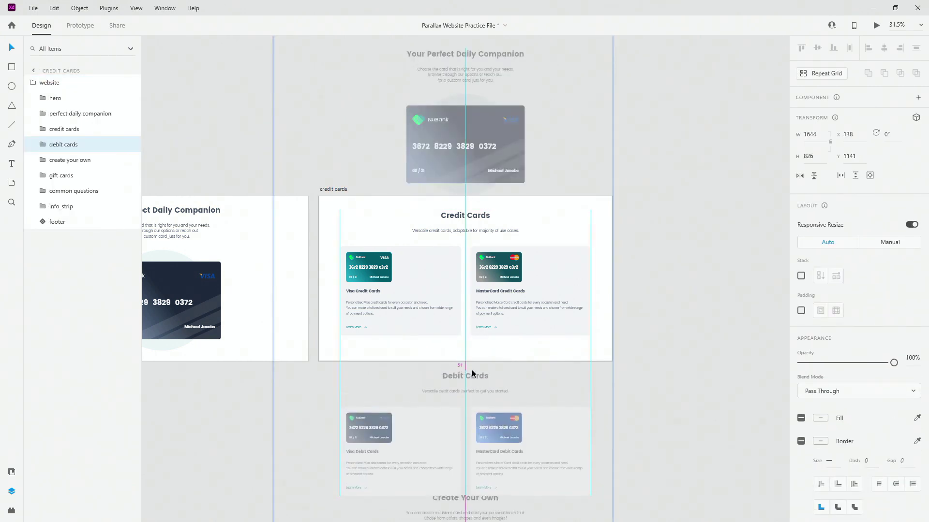
pyautogui.click(513, 299)
pyautogui.moveTo(514, 299); pyautogui.dragTo(516, 305)
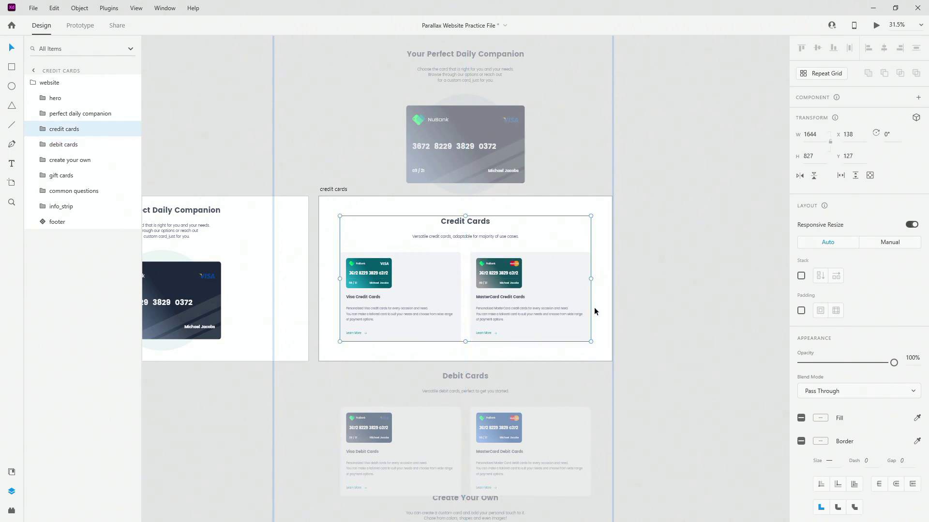
# - Duplicate the credit cards artboard and name the copy debit cards
pyautogui.click(338, 191)
pyautogui.hotkey('ctrl', 'd')
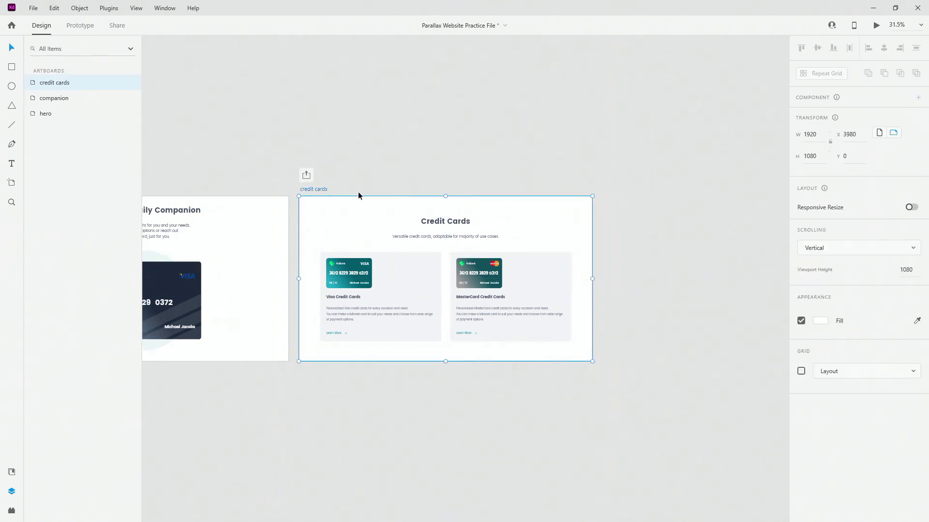
pyautogui.doubleClick(349, 189)
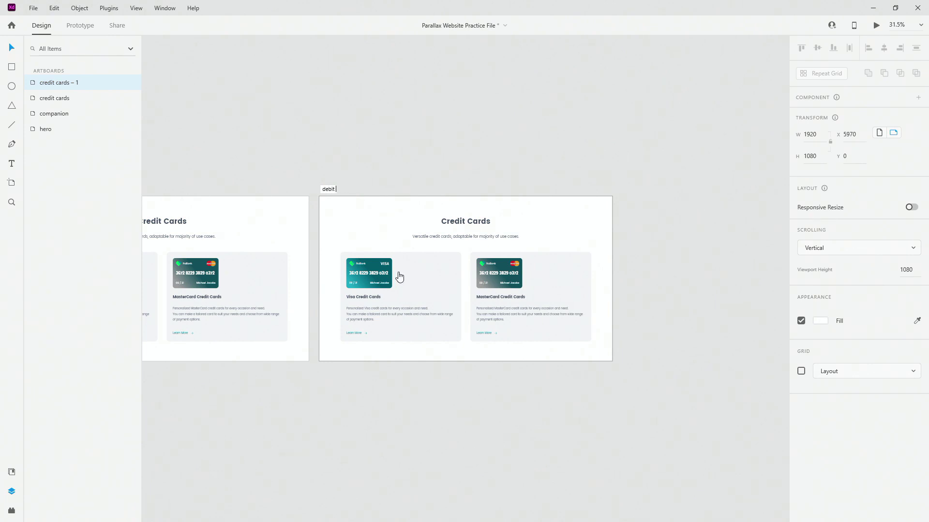
pyautogui.write('debit cards')
pyautogui.press('Return')
# - Move the whole website group in the debit cards artboard up to Y -3148, bringing the Debit Cards section into the frame
pyautogui.click(446, 254)
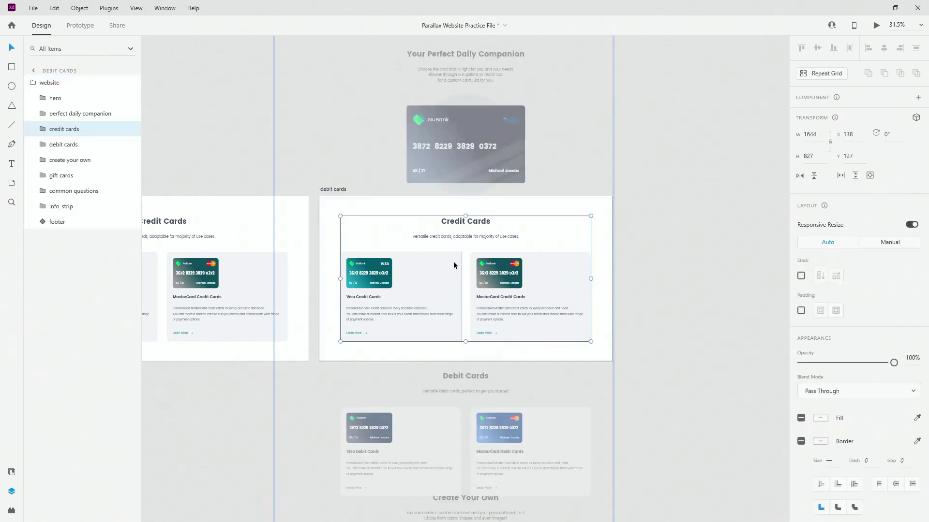
pyautogui.click(48, 83)
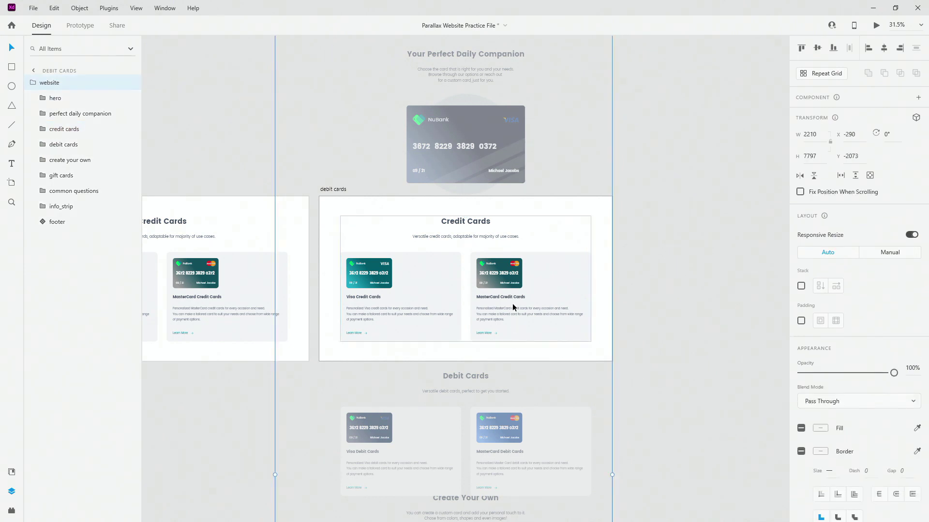
pyautogui.moveTo(516, 288); pyautogui.dragTo(512, 137)
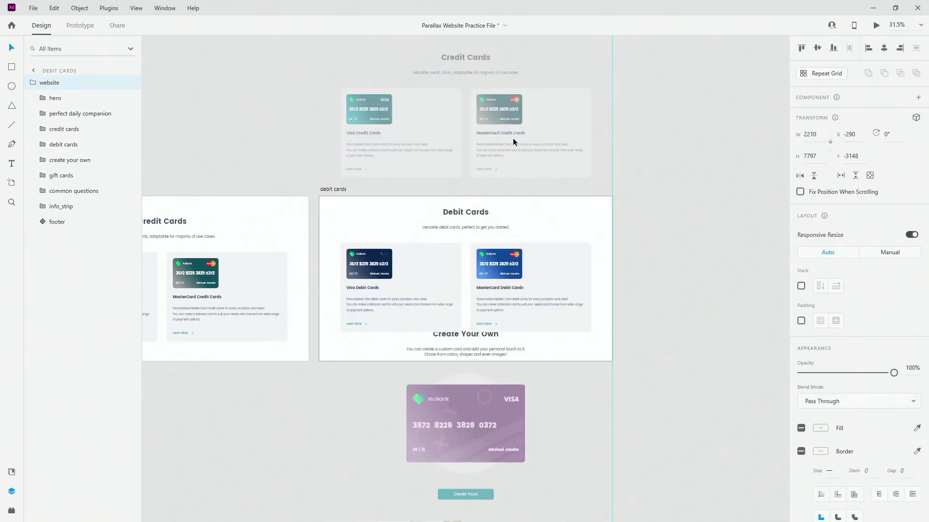
# - Move the create your own group down below the debit cards artboard and set the debit cards group at Y 127
pyautogui.moveTo(487, 352); pyautogui.dragTo(483, 402)
pyautogui.click(520, 290)
pyautogui.moveTo(521, 290); pyautogui.dragTo(523, 294)
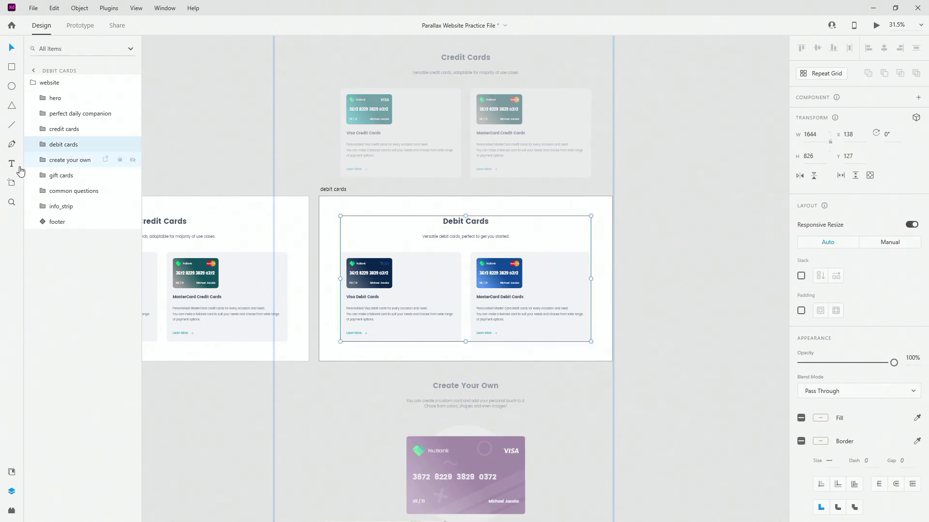
# - Duplicate the debit cards artboard and name the copy create your own
pyautogui.click(337, 189)
pyautogui.hotkey('ctrl', 'd')
pyautogui.doubleClick(348, 189)
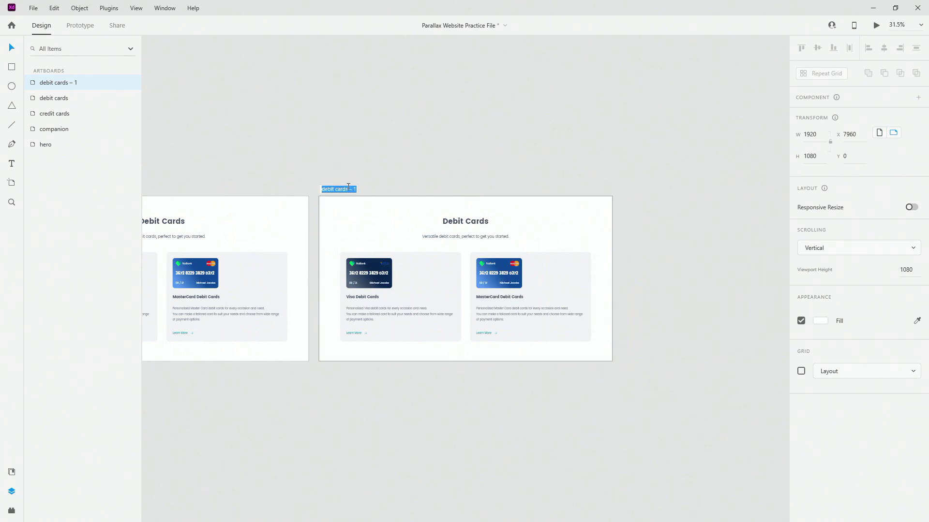
pyautogui.write('create your own')
pyautogui.press('Return')
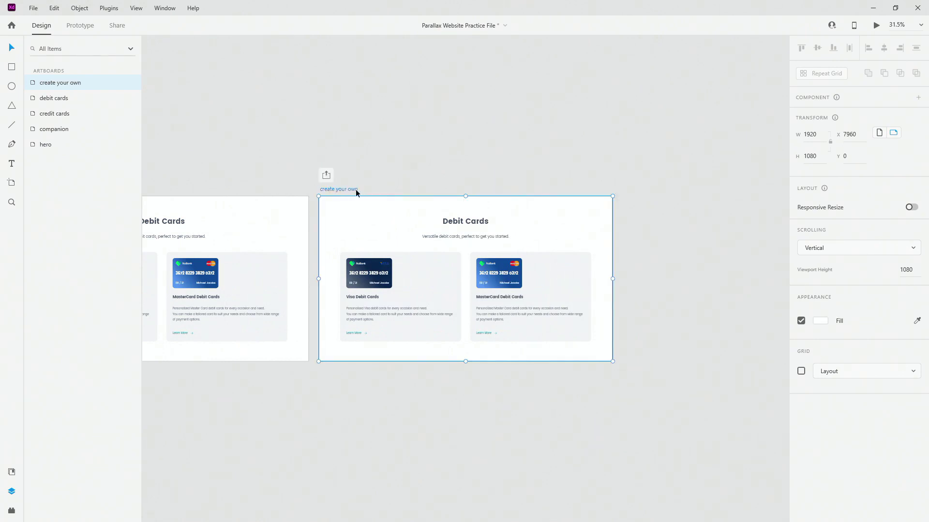
# - Move the whole website group in the create your own artboard up to Y -4334, bringing the Create Your Own section into the frame
pyautogui.doubleClick(365, 265)
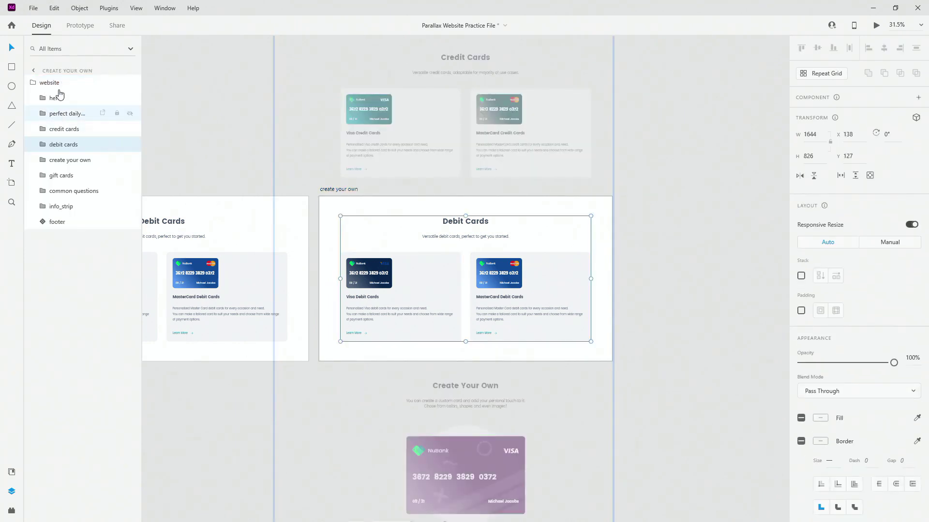
pyautogui.click(61, 85)
pyautogui.moveTo(514, 297); pyautogui.dragTo(511, 116)
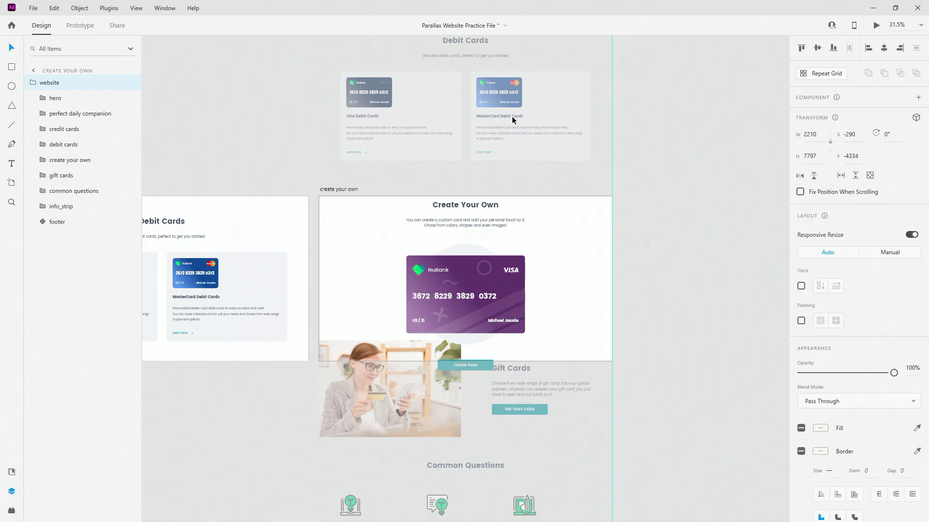
# - Move all groups from gift cards through footer down together, clear of the create your own artboard's frame
pyautogui.click(408, 383)
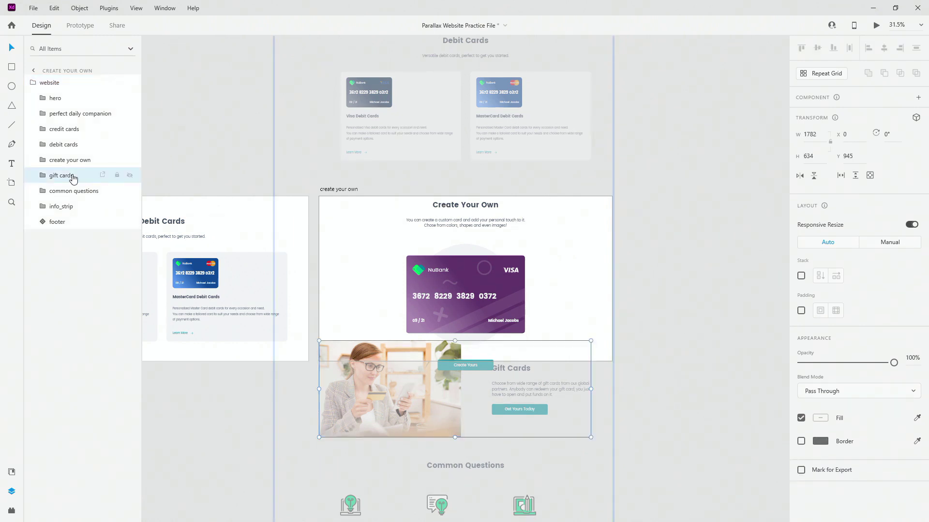
pyautogui.hotkey('ctrl', 'a')
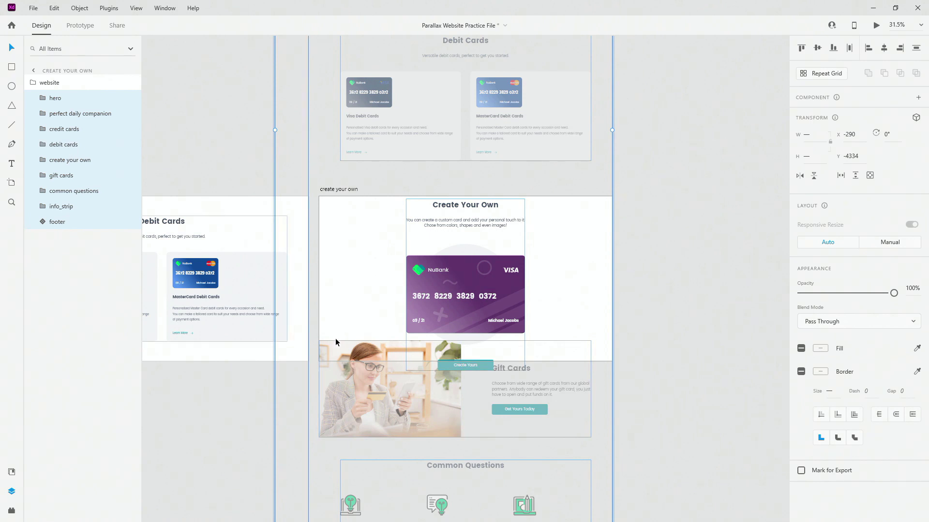
pyautogui.doubleClick(381, 343)
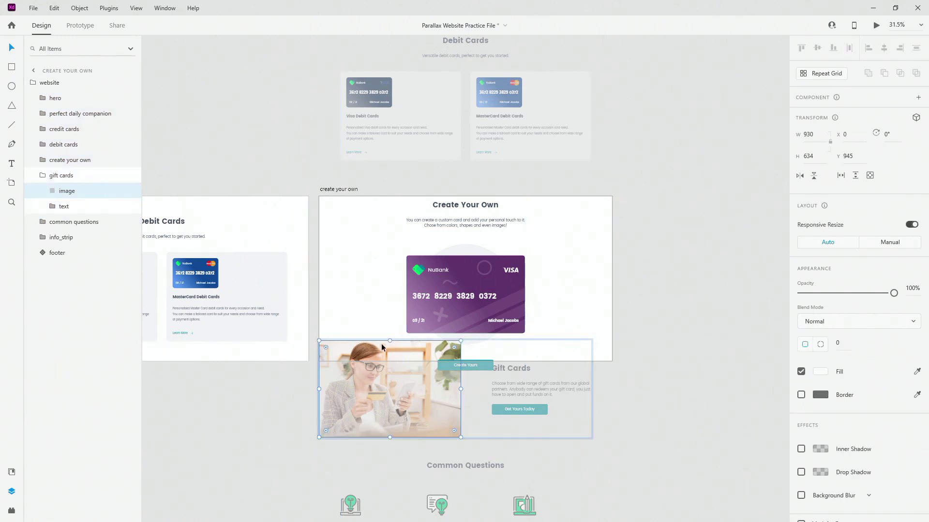
pyautogui.click(46, 176)
pyautogui.keyDown('shift'); pyautogui.click(72, 221); pyautogui.keyUp('shift')
pyautogui.moveTo(366, 352); pyautogui.dragTo(365, 431)
# - Move the Create Your Own heading and description down to Y 81, and raise the Create Yours button to Y 1029
pyautogui.doubleClick(478, 213)
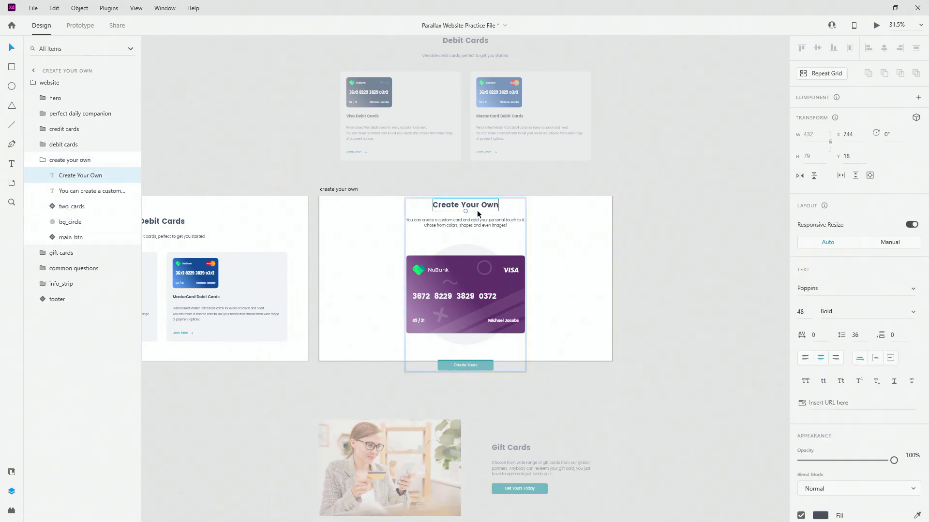
pyautogui.keyDown('shift'); pyautogui.click(488, 222); pyautogui.keyUp('shift')
pyautogui.moveTo(487, 221); pyautogui.dragTo(488, 231)
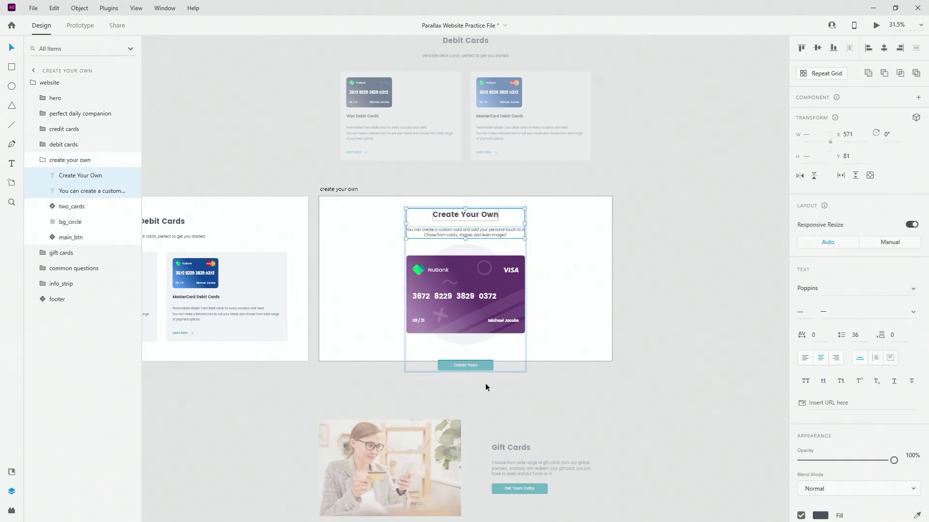
pyautogui.click(477, 366)
pyautogui.moveTo(479, 366); pyautogui.dragTo(480, 359)
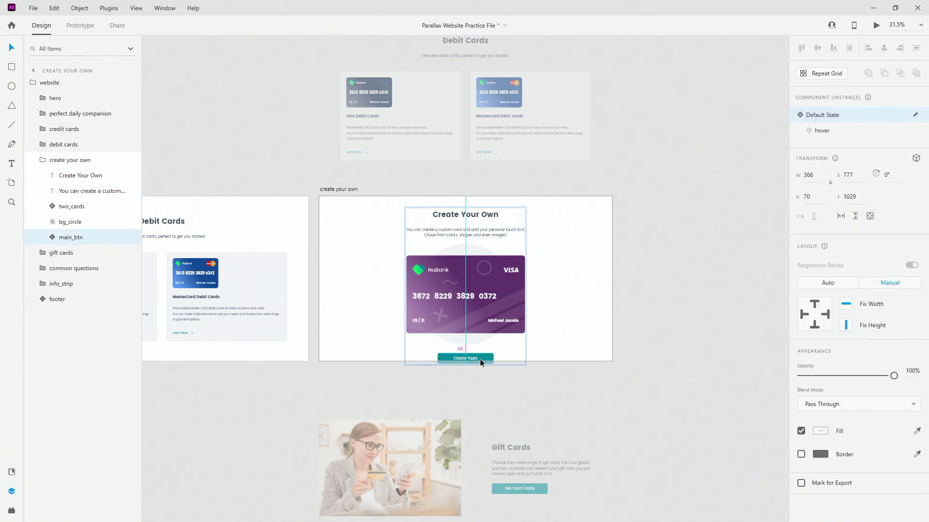
# - Move the create your own group up to Y 62 and raise its Create Yours button to Y 988
pyautogui.click(70, 160)
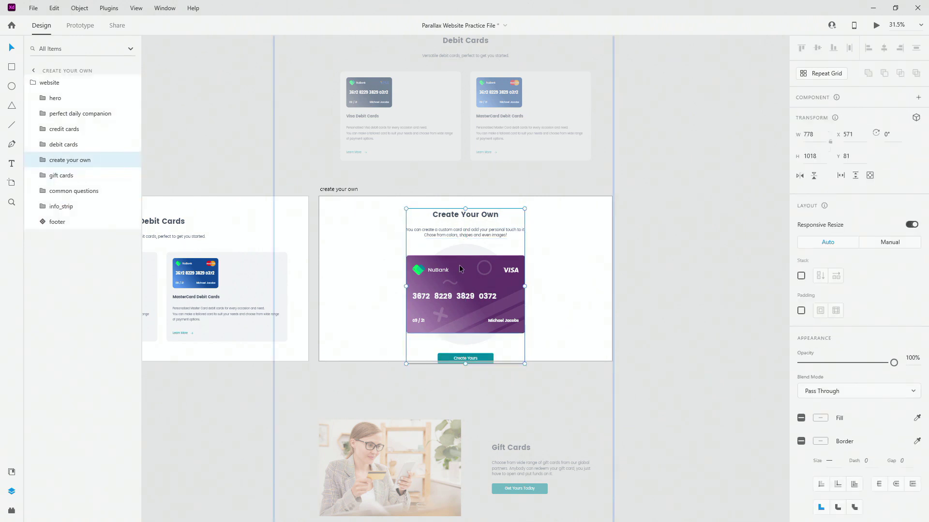
pyautogui.moveTo(464, 268); pyautogui.dragTo(465, 266)
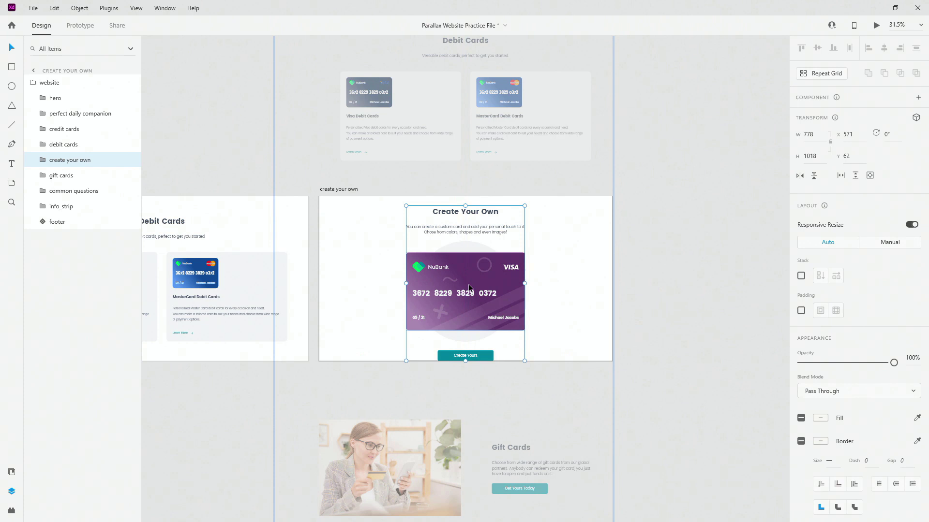
pyautogui.doubleClick(482, 360)
pyautogui.moveTo(483, 355); pyautogui.dragTo(484, 353)
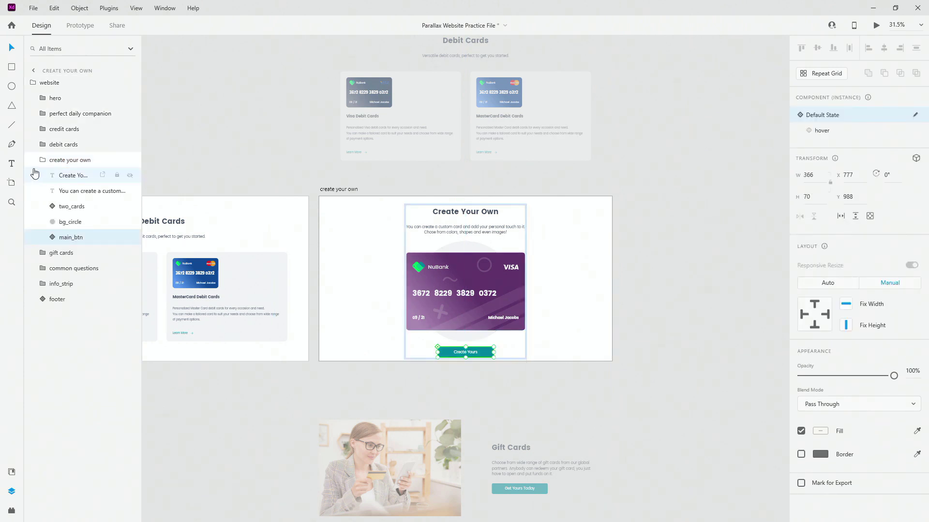
# - Move the whole create your own group up to Y 42 and collapse the website group's layers
pyautogui.click(36, 161)
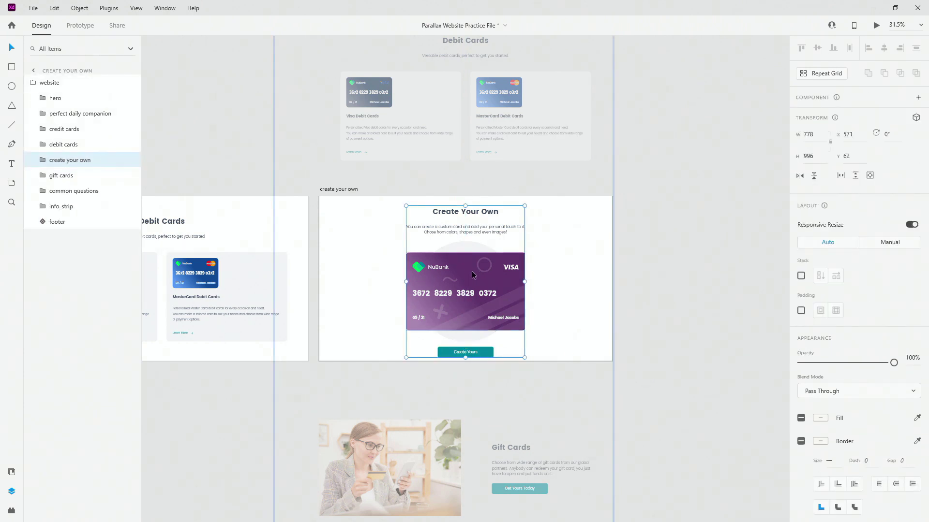
pyautogui.moveTo(471, 271); pyautogui.dragTo(474, 271)
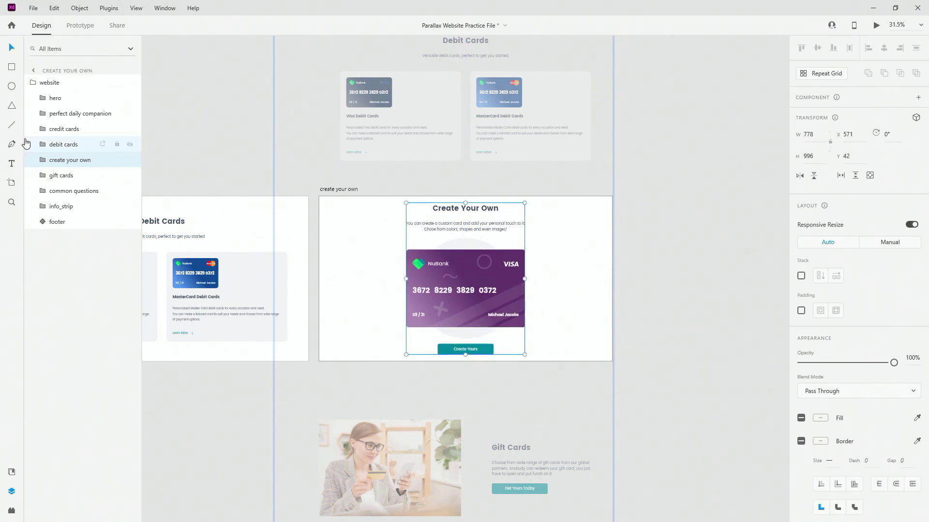
pyautogui.click(32, 83)
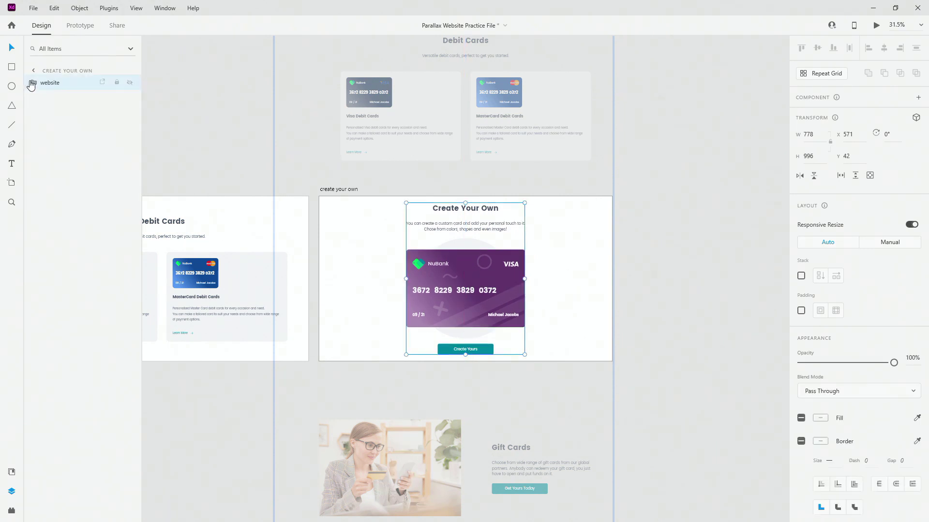
# - Duplicate the create your own artboard and name the copy gift cards
pyautogui.click(344, 188)
pyautogui.hotkey('ctrl', 'd')
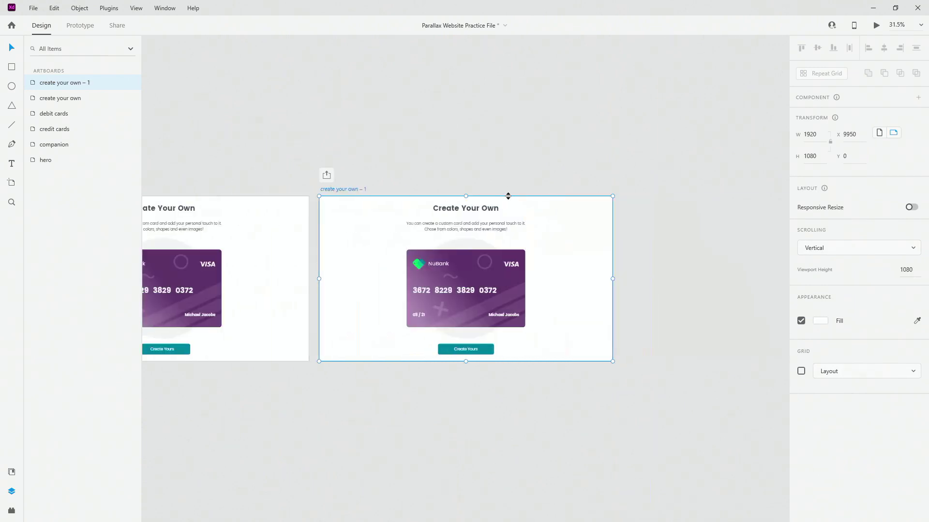
pyautogui.doubleClick(360, 188)
pyautogui.write('gid')
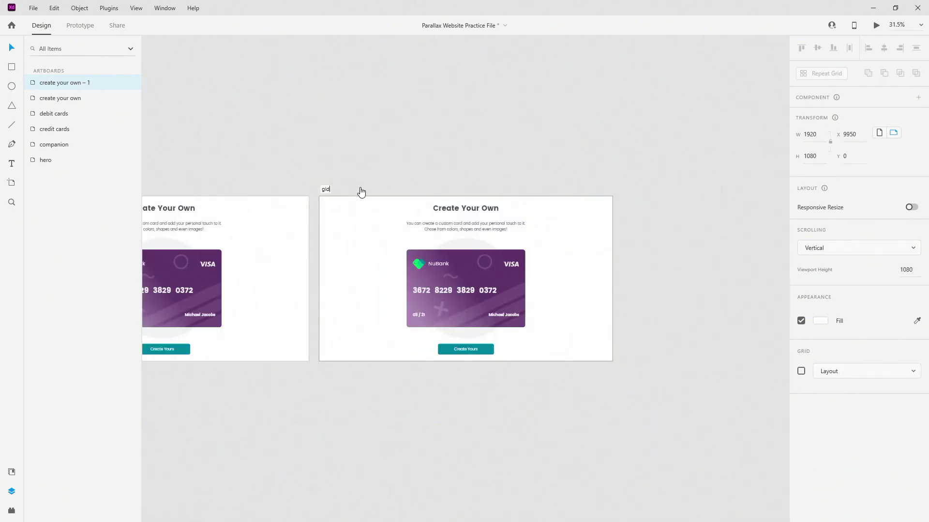
pyautogui.write('t car')
pyautogui.press('Return')
# - Raise the website group on the gift cards artboard to Y -4829
pyautogui.click(438, 272)
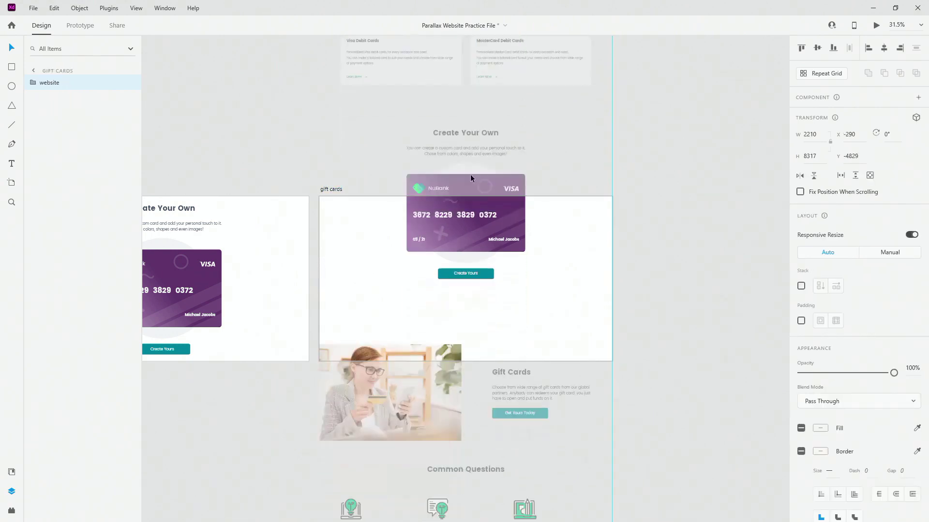
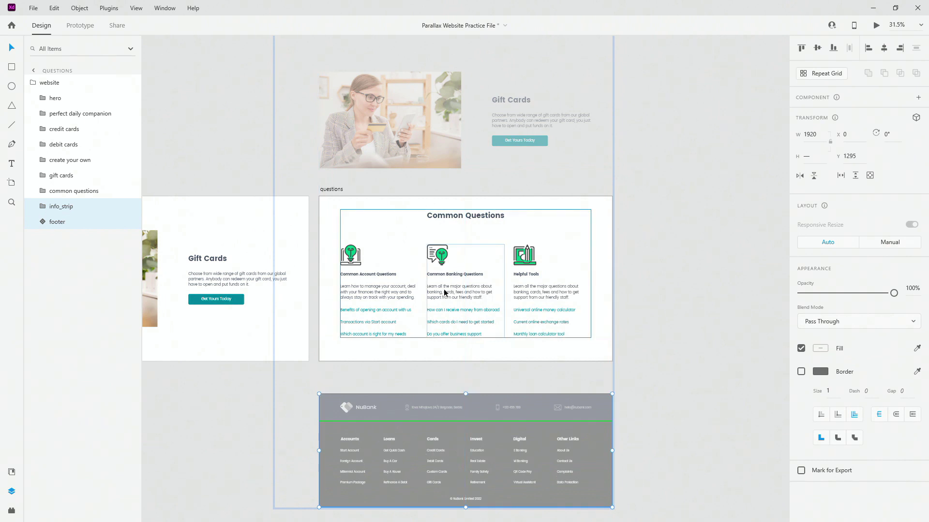
# - Lower the common questions group on the questions artboard to Y 121
pyautogui.click(456, 296)
pyautogui.hotkey('shift', 'Down')
pyautogui.press('Escape')
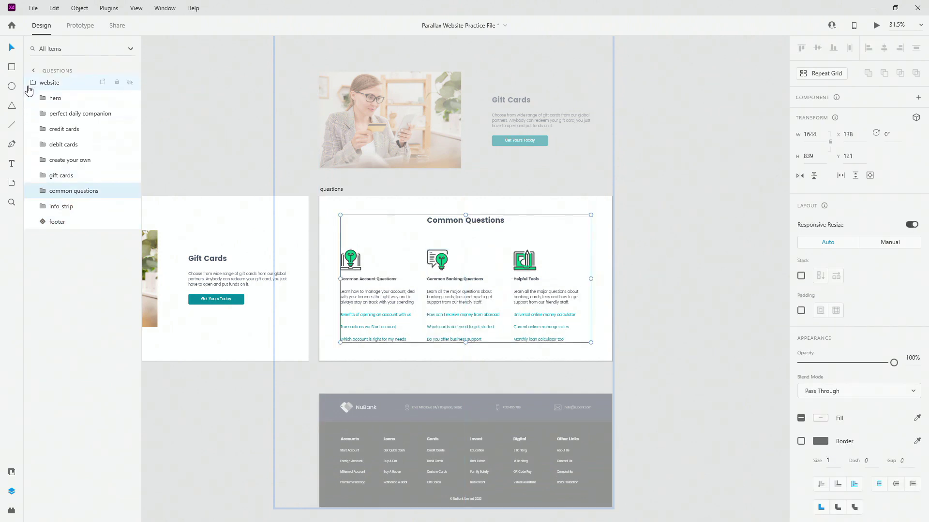
# - Duplicate the questions artboard and name the copy footer
pyautogui.click(323, 190)
pyautogui.hotkey('ctrl', 'd')
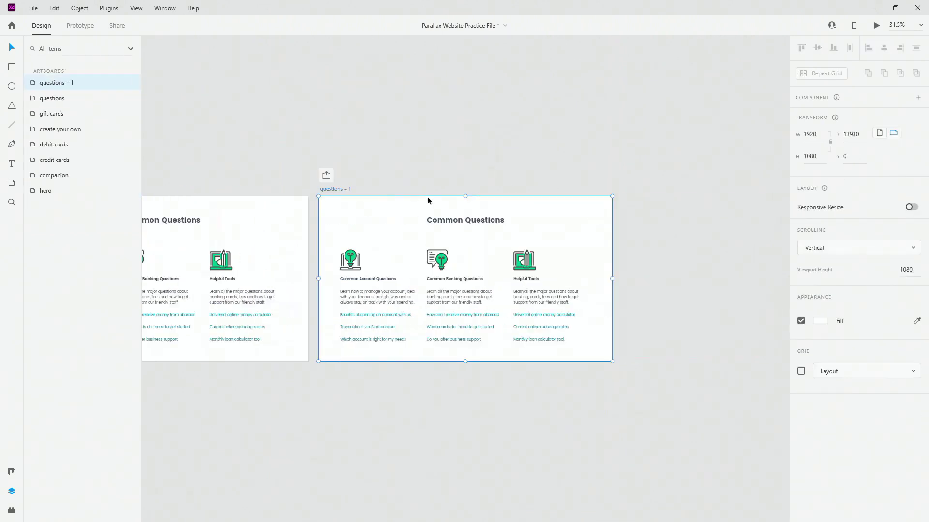
pyautogui.doubleClick(336, 190)
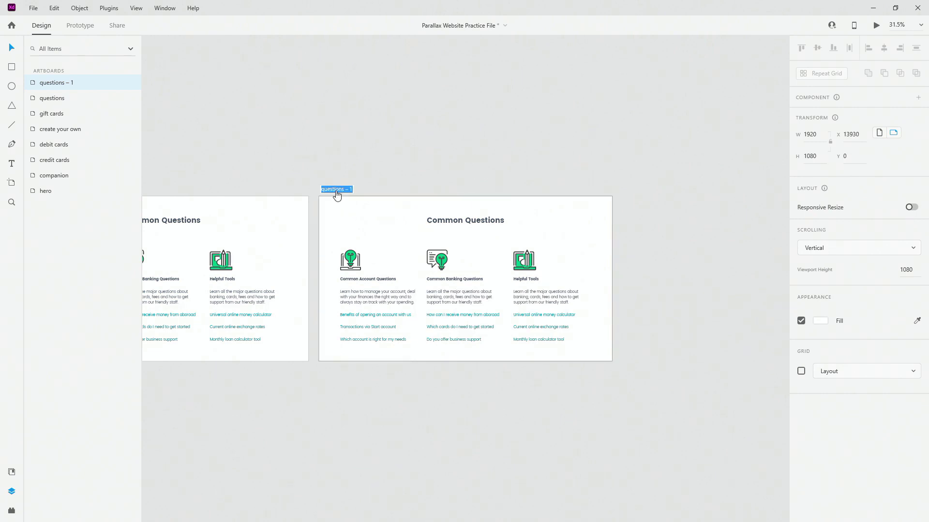
pyautogui.write('footer')
pyautogui.press('Return')
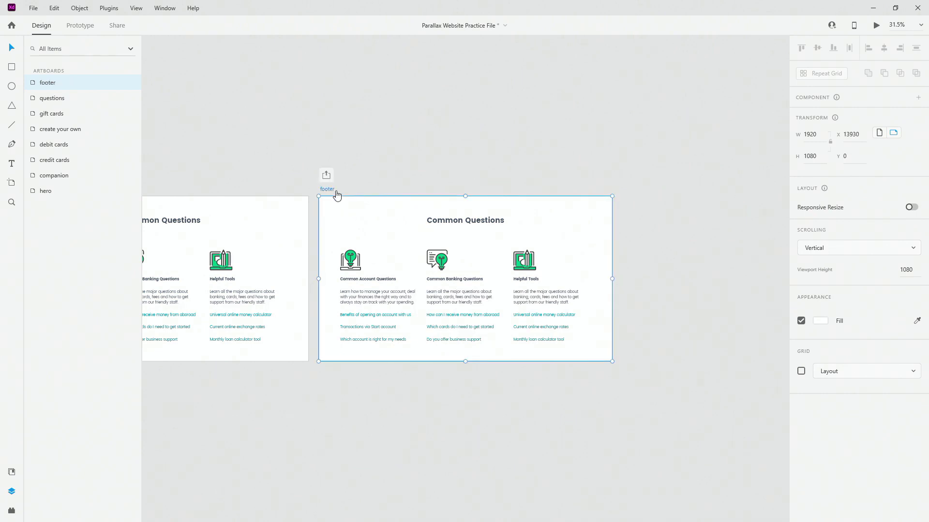
# - Move the info_strip and footer layers together up to Y 1180, just below the footer artboard
pyautogui.doubleClick(456, 268)
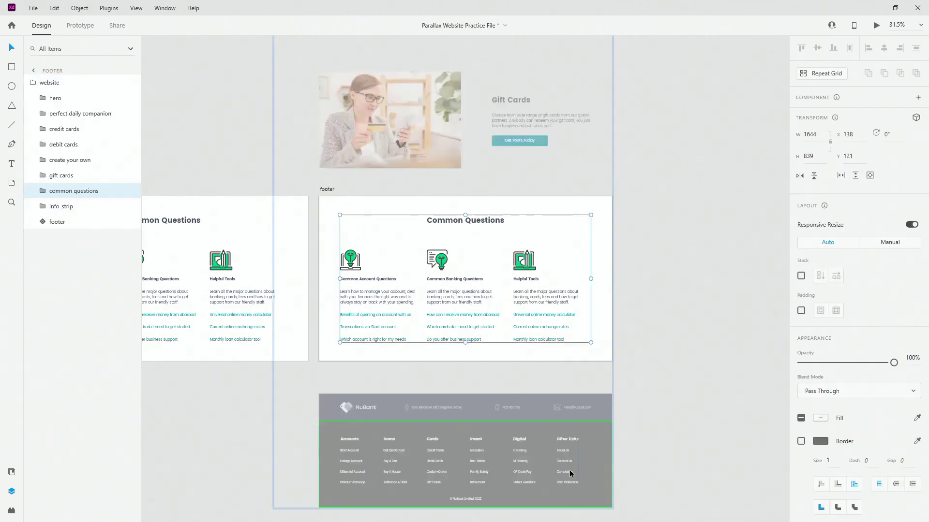
pyautogui.click(512, 408)
pyautogui.keyDown('shift'); pyautogui.click(513, 441); pyautogui.keyUp('shift')
pyautogui.moveTo(495, 441); pyautogui.dragTo(495, 425)
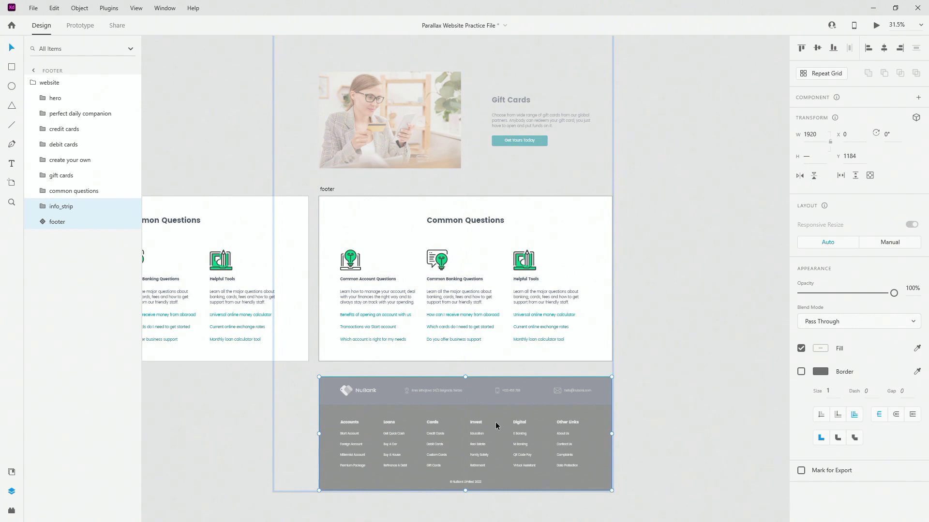
pyautogui.press('Up')
pyautogui.press('Up')
pyautogui.press('Up')
pyautogui.press('Up')
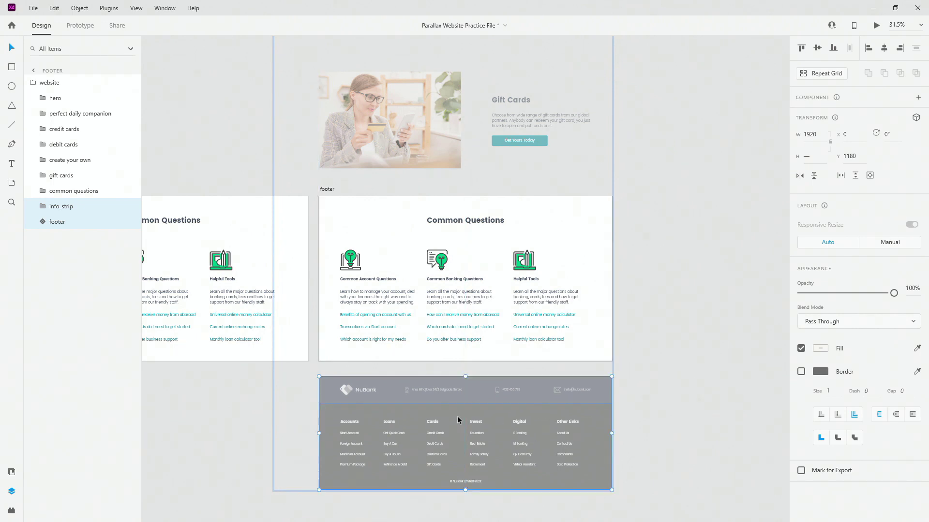
# - Move common questions, info_strip and footer up to Y -724, and raise all the preceding section groups to Y -7339
pyautogui.keyDown('shift'); pyautogui.click(438, 339); pyautogui.keyUp('shift')
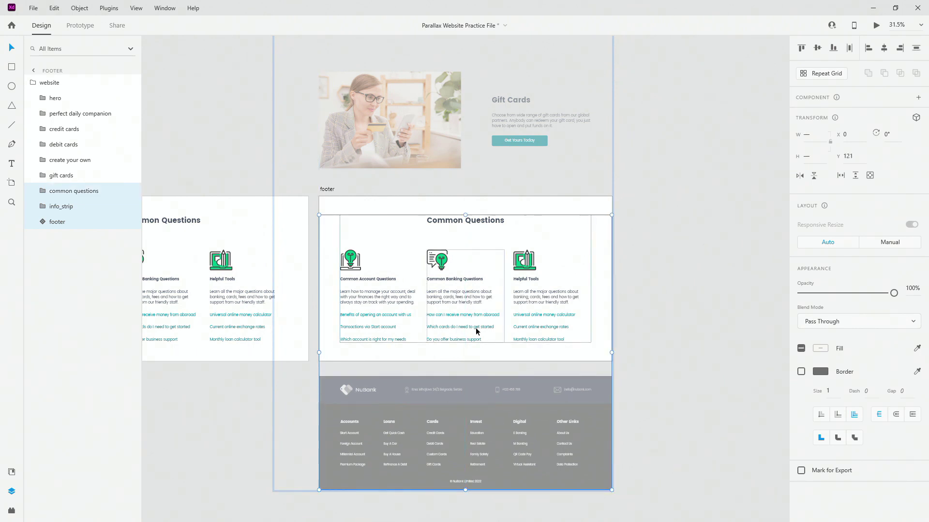
pyautogui.moveTo(476, 330); pyautogui.dragTo(477, 202)
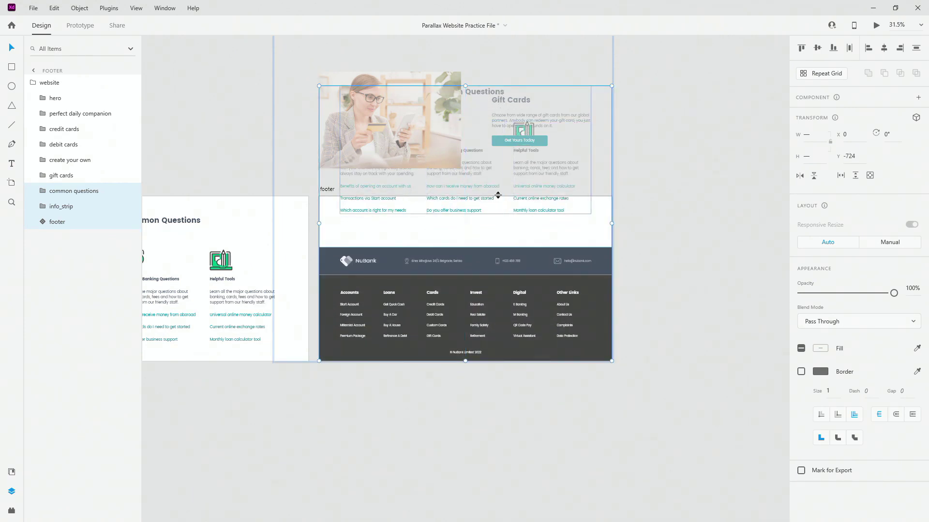
pyautogui.click(139, 173)
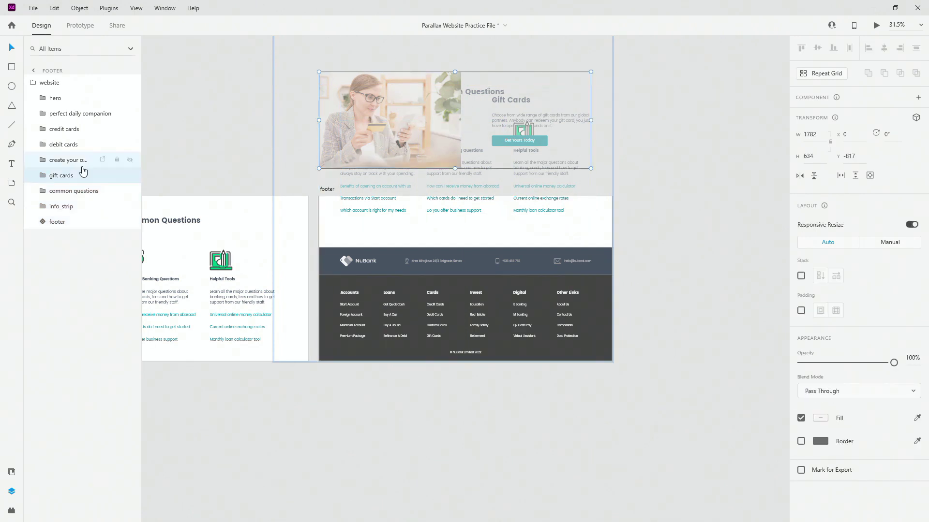
pyautogui.keyDown('shift'); pyautogui.click(55, 97); pyautogui.keyUp('shift')
pyautogui.moveTo(384, 117)
pyautogui.mouseDown()
pyautogui.moveTo(396, 25)
pyautogui.moveTo(387, 104)
pyautogui.mouseUp()
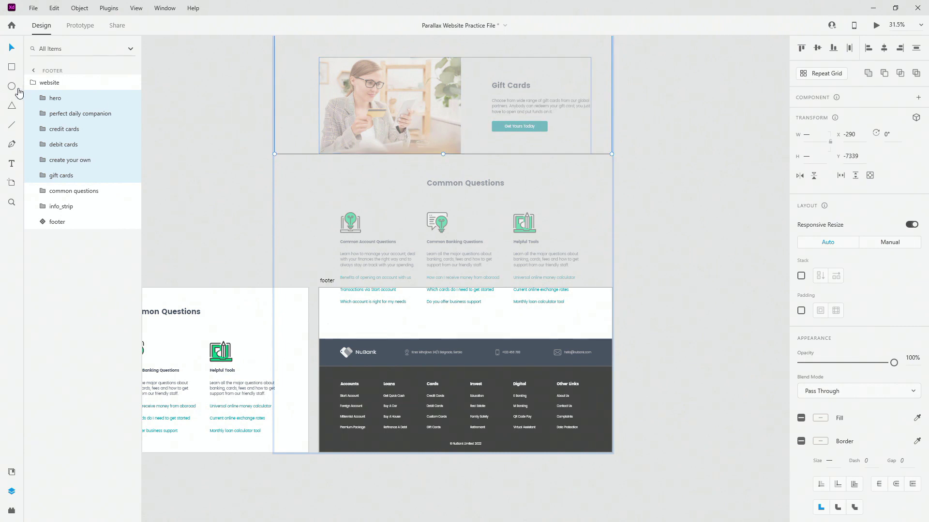
pyautogui.click(50, 82)
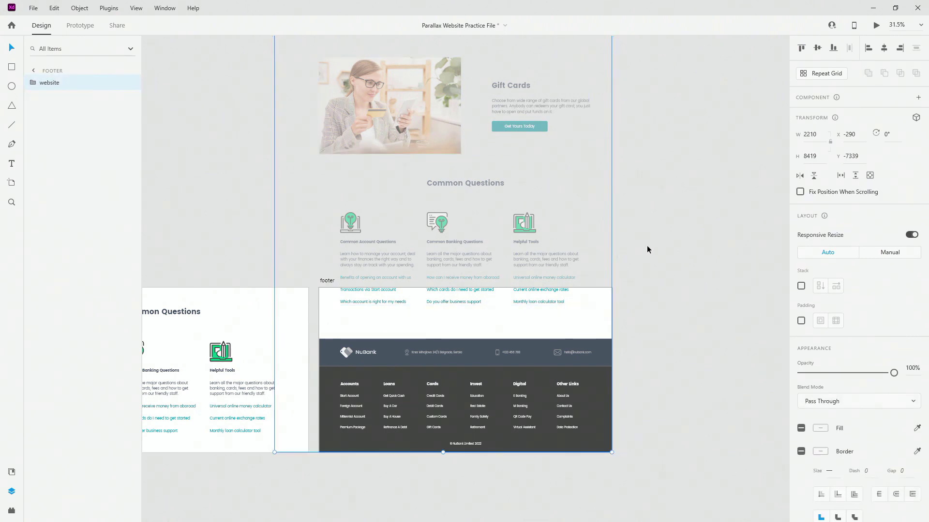
pyautogui.click(647, 246)
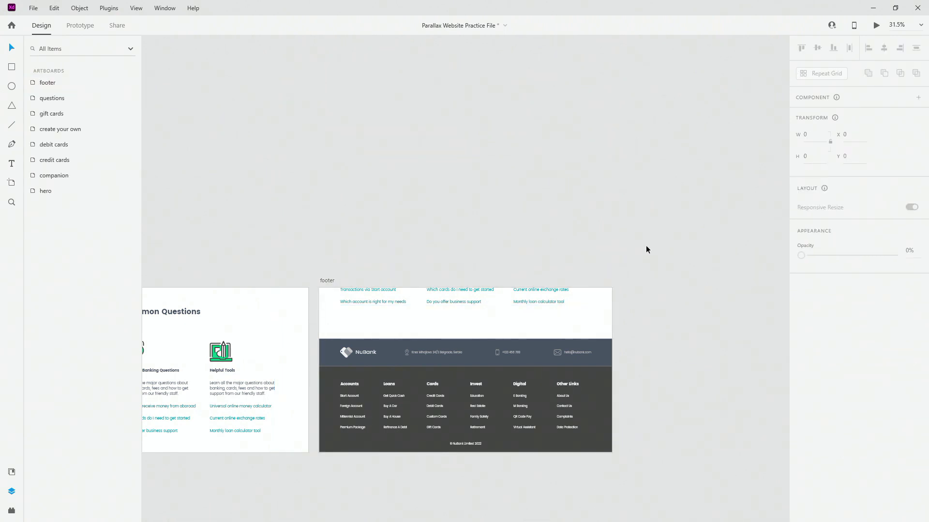
# - Move the woman with a card image from the companion artboard's hero group left to X -560
pyautogui.hotkey('ctrl', '0')
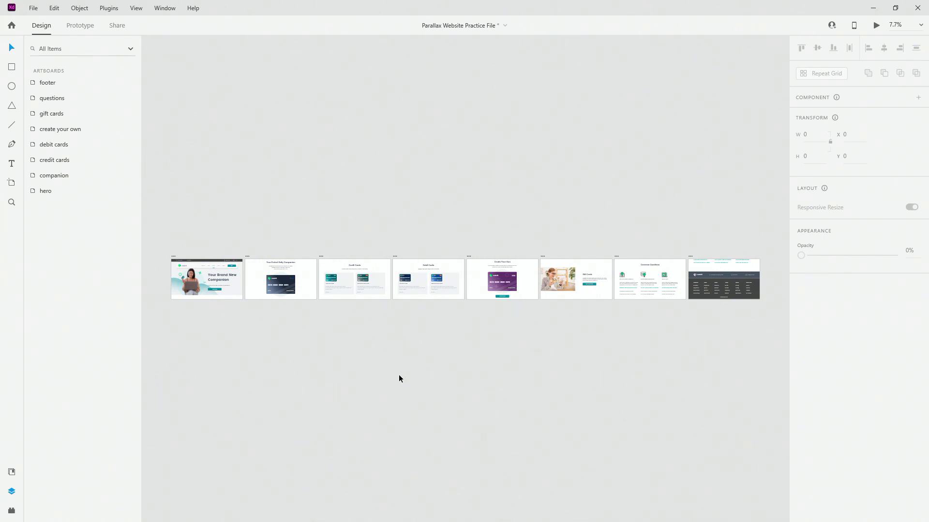
pyautogui.scroll(5, 309, 272)
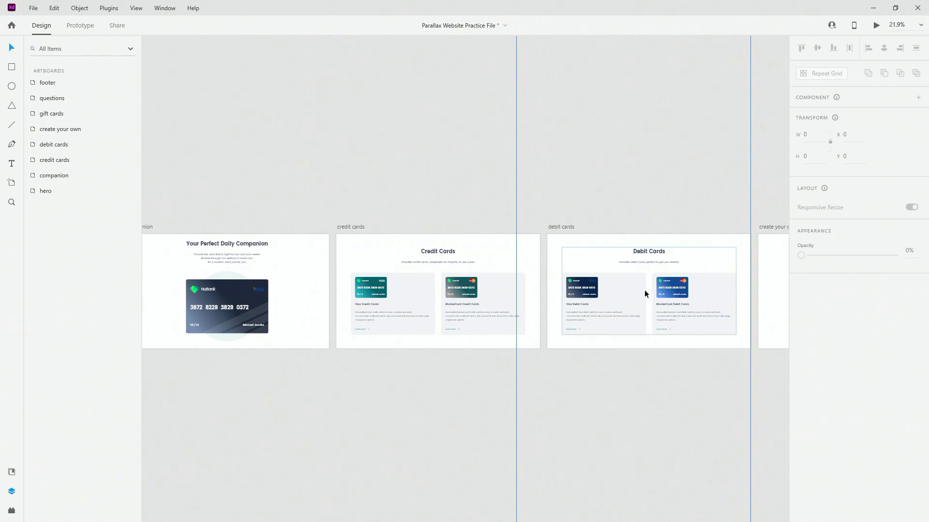
pyautogui.scroll(-3, 718, 299)
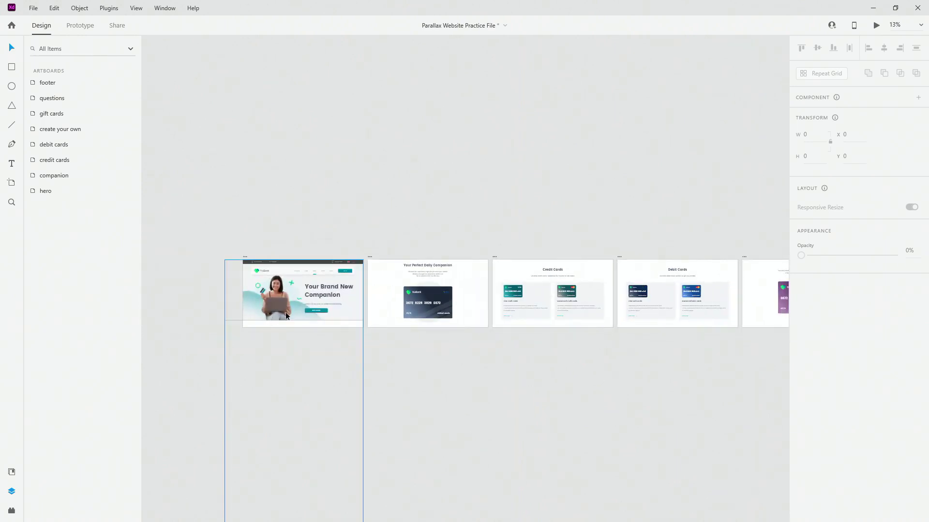
pyautogui.scroll(5, 286, 314)
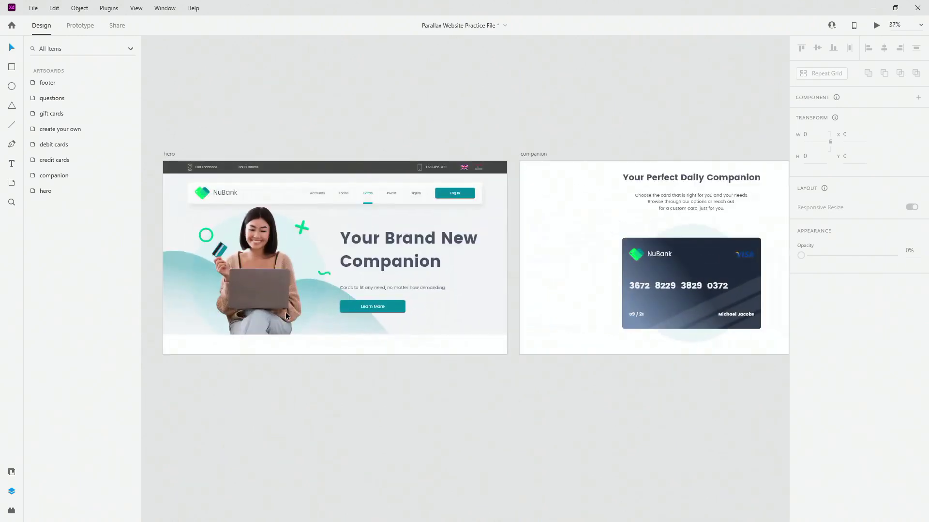
pyautogui.click(260, 290)
pyautogui.moveTo(387, 290); pyautogui.dragTo(720, 226)
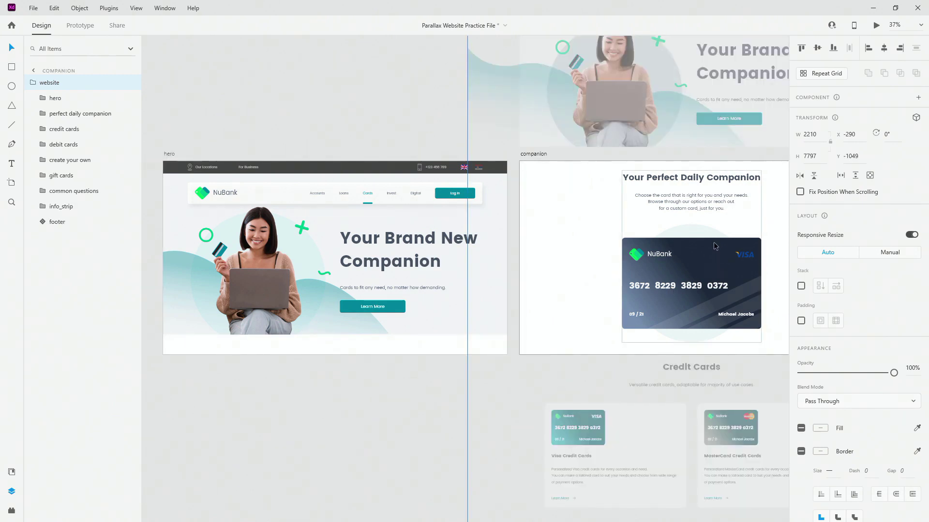
pyautogui.scroll(4, 694, 244)
pyautogui.moveTo(416, 174); pyautogui.dragTo(235, 204)
pyautogui.click(450, 222)
pyautogui.scroll(3, 450, 222)
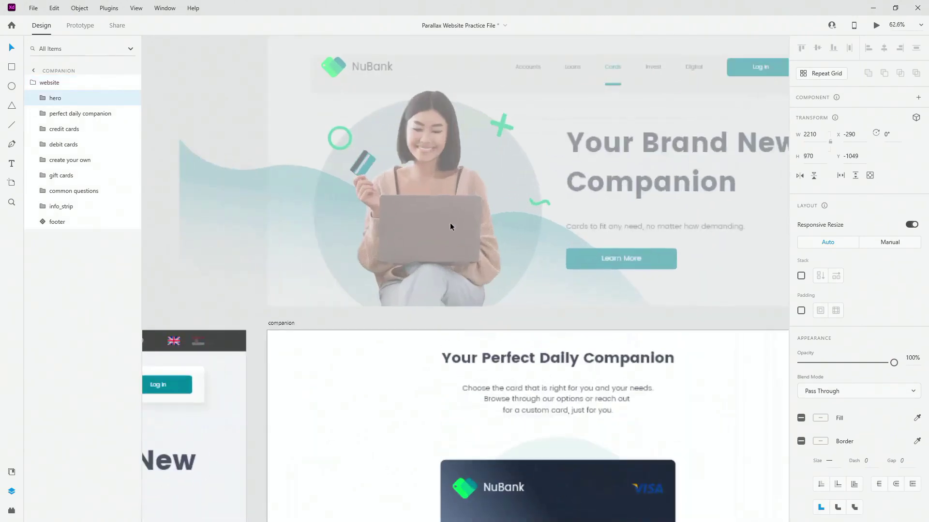
pyautogui.keyDown('ctrl'); pyautogui.click(463, 225); pyautogui.keyUp('ctrl')
pyautogui.moveTo(455, 226); pyautogui.dragTo(204, 225)
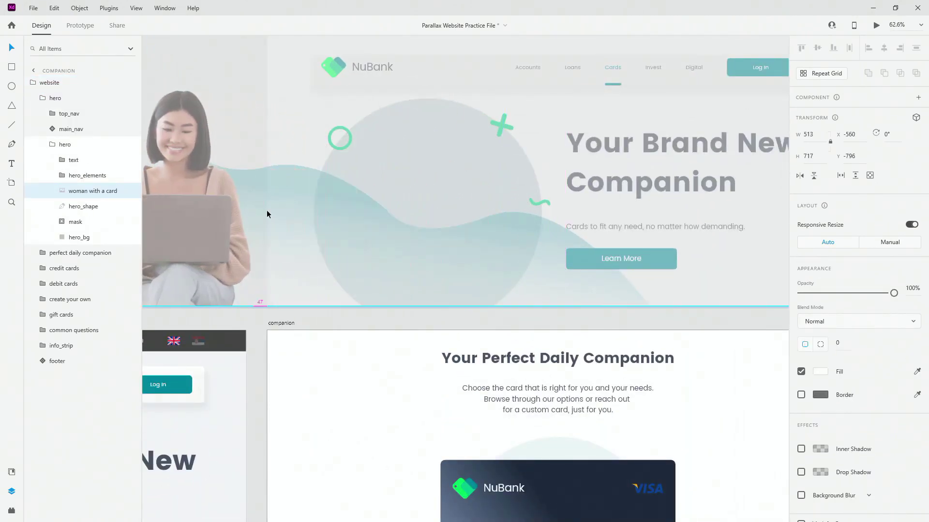
# - Scatter the hero elements: circle up and left, cross rotated to 232° at about X 745, Y -931, and line right to about X 1100
pyautogui.keyDown('ctrl'); pyautogui.click(347, 133); pyautogui.keyUp('ctrl')
pyautogui.moveTo(347, 134); pyautogui.dragTo(250, 76)
pyautogui.keyDown('ctrl'); pyautogui.click(506, 128); pyautogui.keyUp('ctrl')
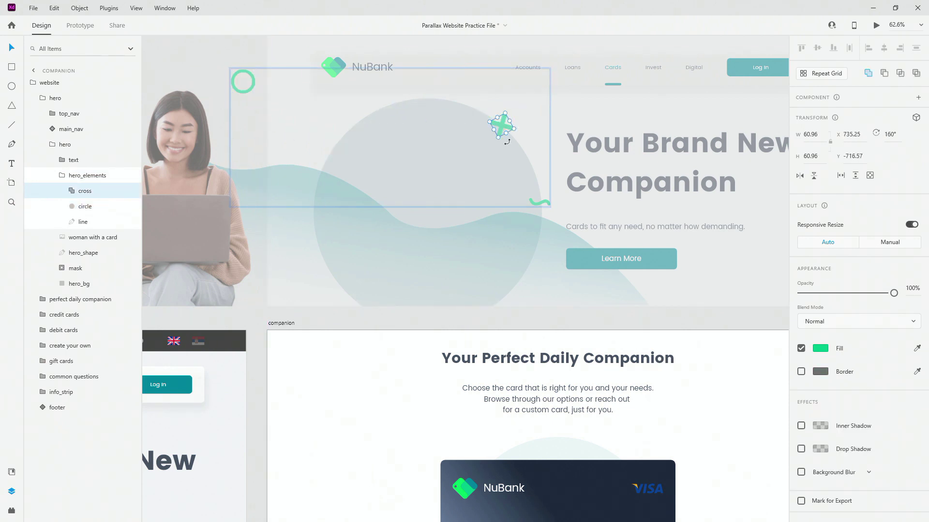
pyautogui.moveTo(506, 142); pyautogui.dragTo(504, 61)
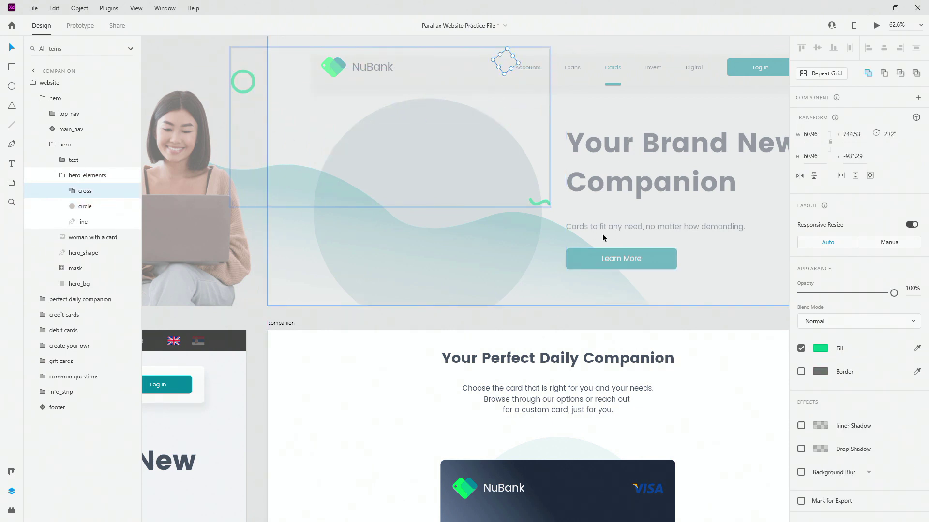
pyautogui.moveTo(541, 201); pyautogui.dragTo(608, 202)
# - Shrink the hero_circle inside the mask around its centre to 32 by 32
pyautogui.scroll(-2, 422, 214)
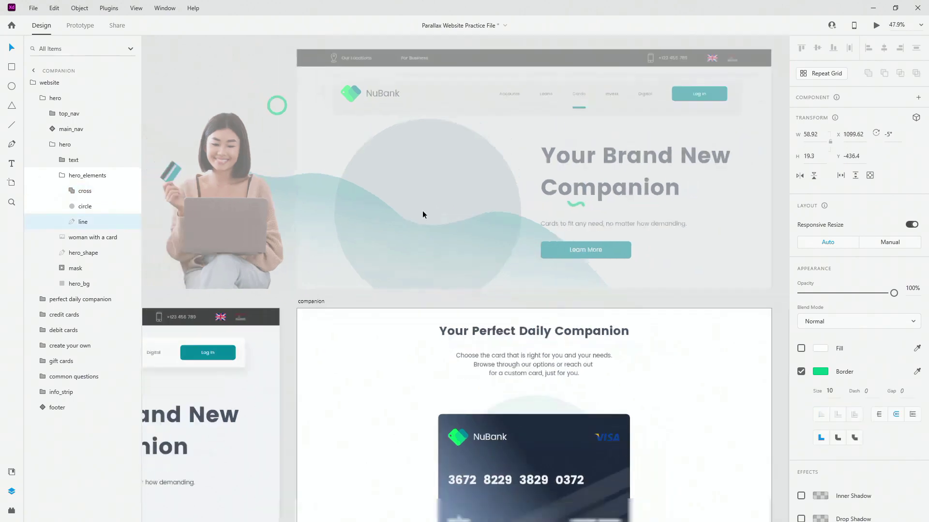
pyautogui.scroll(-1, 422, 215)
pyautogui.doubleClick(444, 179)
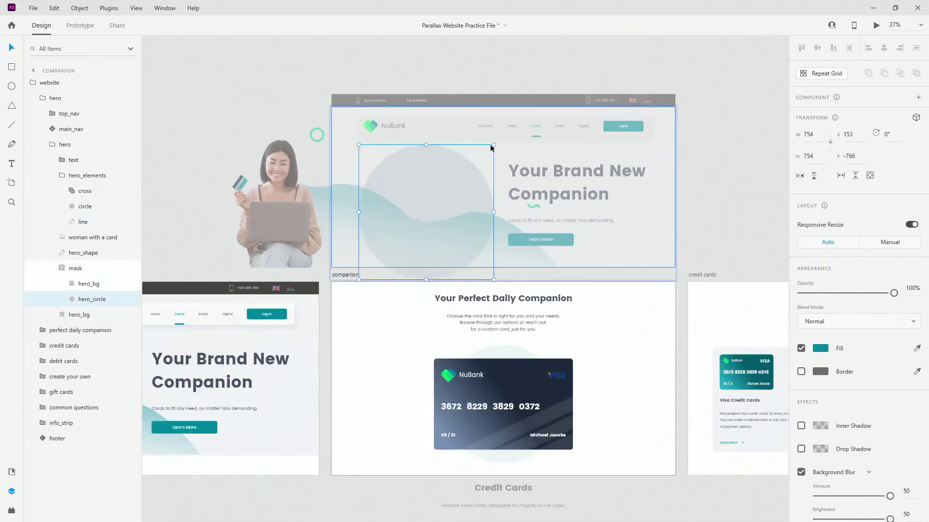
pyautogui.moveTo(493, 146); pyautogui.dragTo(425, 208)
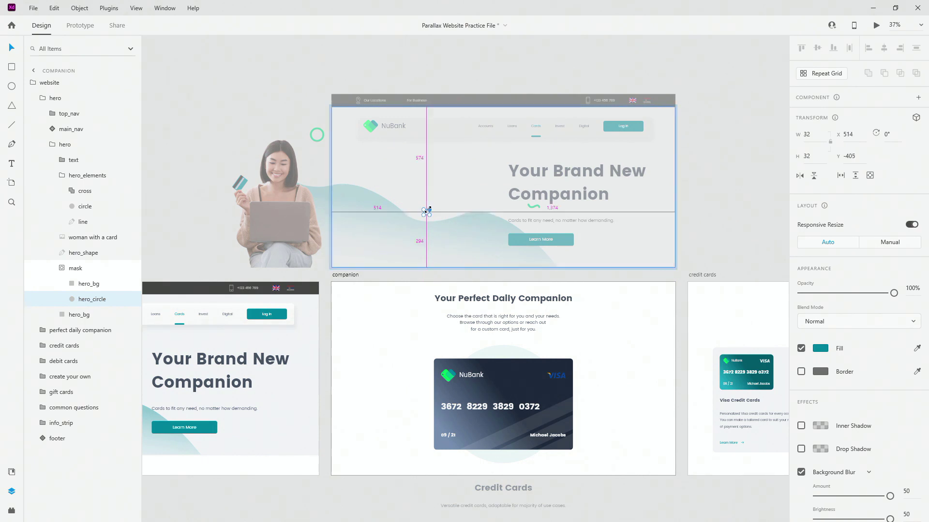
# - Flatten the hero_shape wave by pulling its three upper anchor points down to the hero's bottom edge
pyautogui.scroll(3, 416, 211)
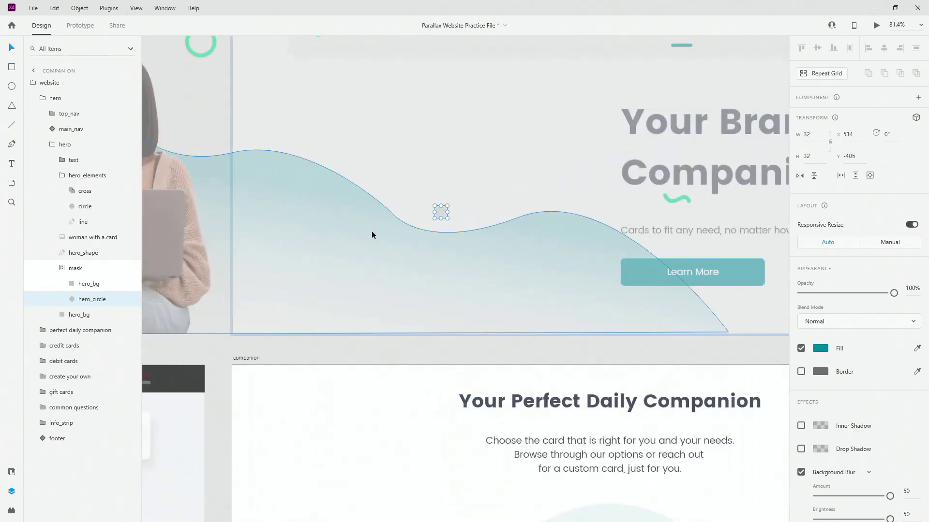
pyautogui.doubleClick(372, 235)
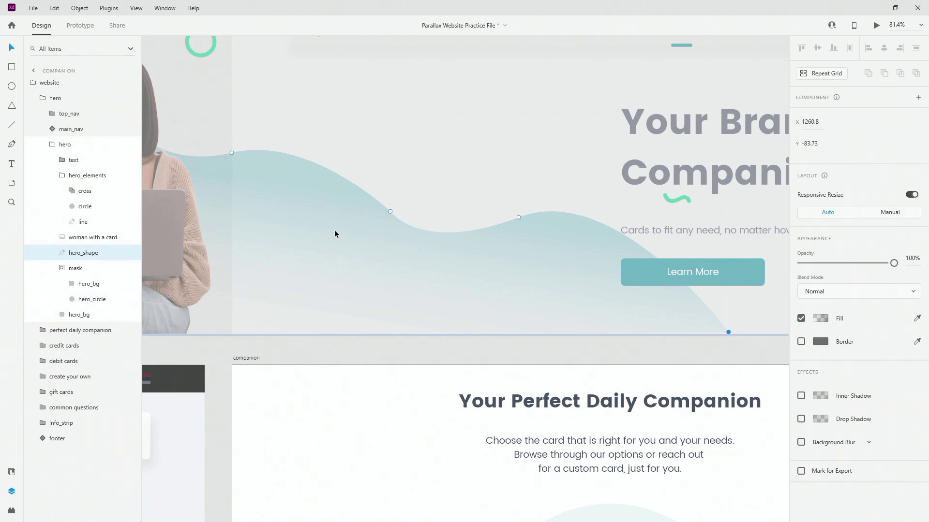
pyautogui.moveTo(232, 154); pyautogui.dragTo(231, 332)
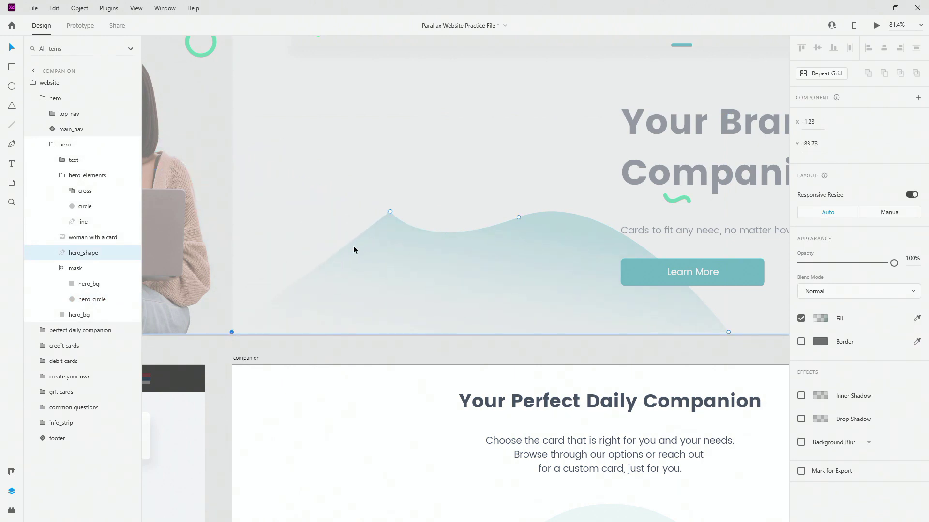
pyautogui.moveTo(391, 212); pyautogui.dragTo(380, 331)
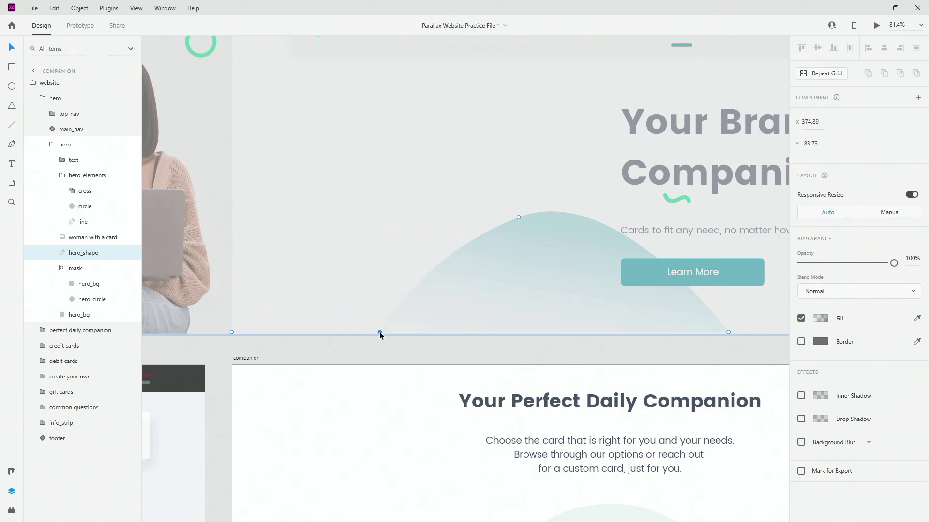
pyautogui.click(518, 217)
pyautogui.doubleClick(518, 218)
pyautogui.moveTo(517, 217); pyautogui.dragTo(516, 332)
# - Move the hero text group past the artboard's right edge, and stagger the heading and description farther right, with the description at X 2355
pyautogui.scroll(-2, 330, 289)
pyautogui.scroll(-3, 330, 285)
pyautogui.click(567, 212)
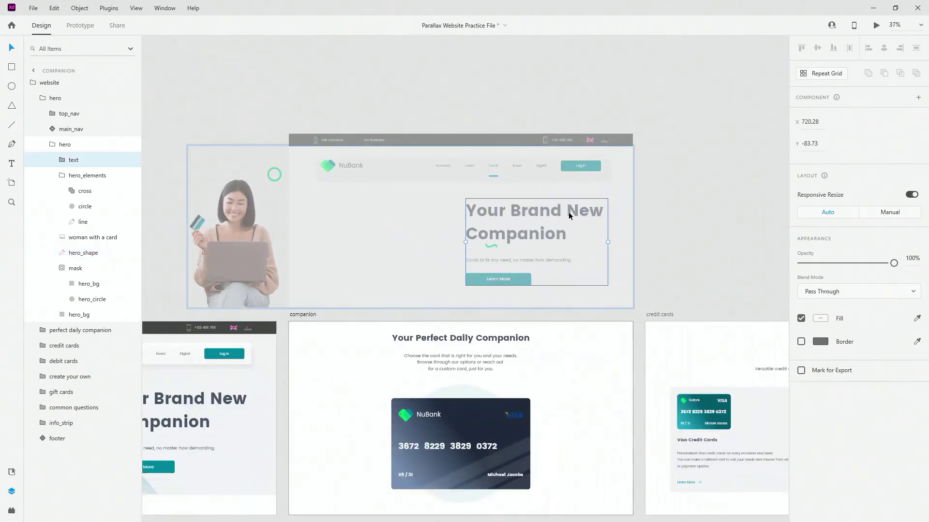
pyautogui.moveTo(665, 202); pyautogui.dragTo(779, 210)
pyautogui.click(674, 221)
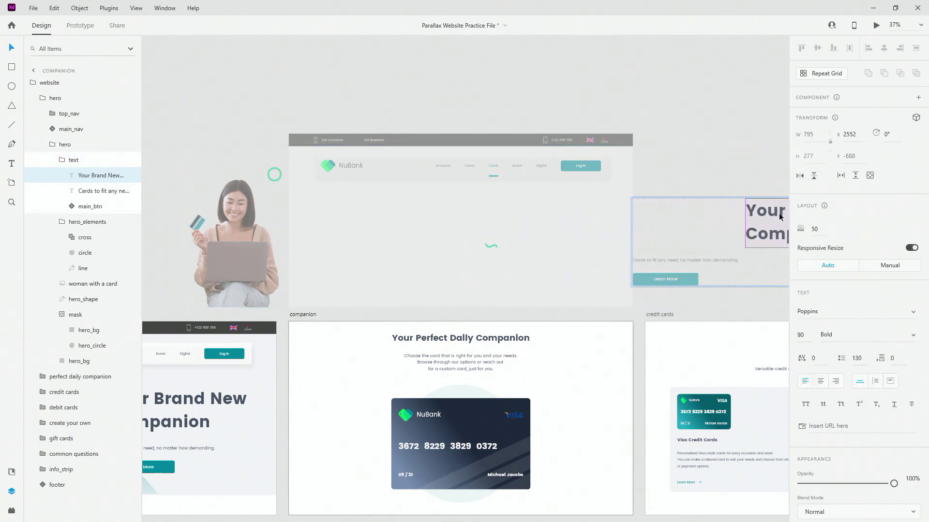
pyautogui.keyDown('shift'); pyautogui.click(690, 262); pyautogui.keyUp('shift')
pyautogui.moveTo(690, 261); pyautogui.dragTo(753, 257)
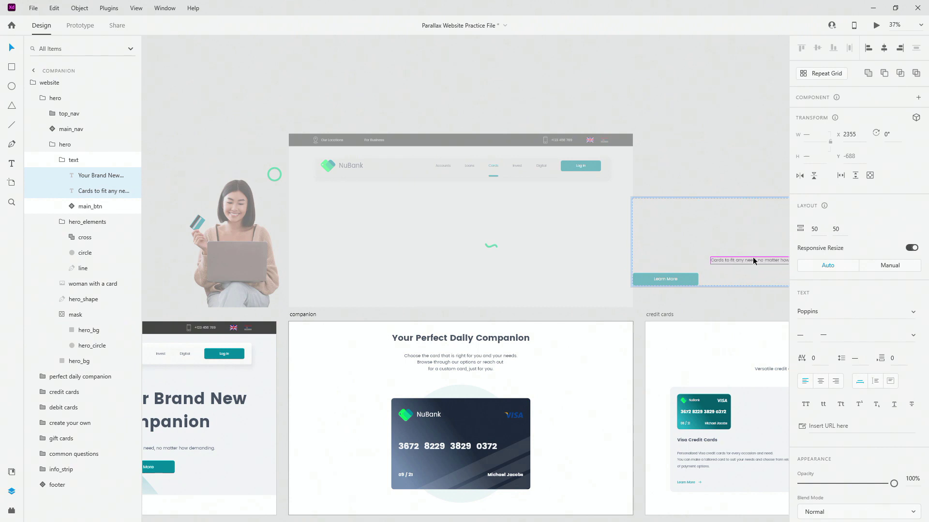
# - Raise the top_nav bar well above the hero section and move the main_nav bar up by a smaller distance
pyautogui.click(466, 137)
pyautogui.moveTo(465, 132); pyautogui.dragTo(477, 56)
pyautogui.moveTo(478, 235); pyautogui.dragTo(493, 186)
# - Select the whole cross in the hero_elements group and raise it by 180 px
pyautogui.doubleClick(429, 220)
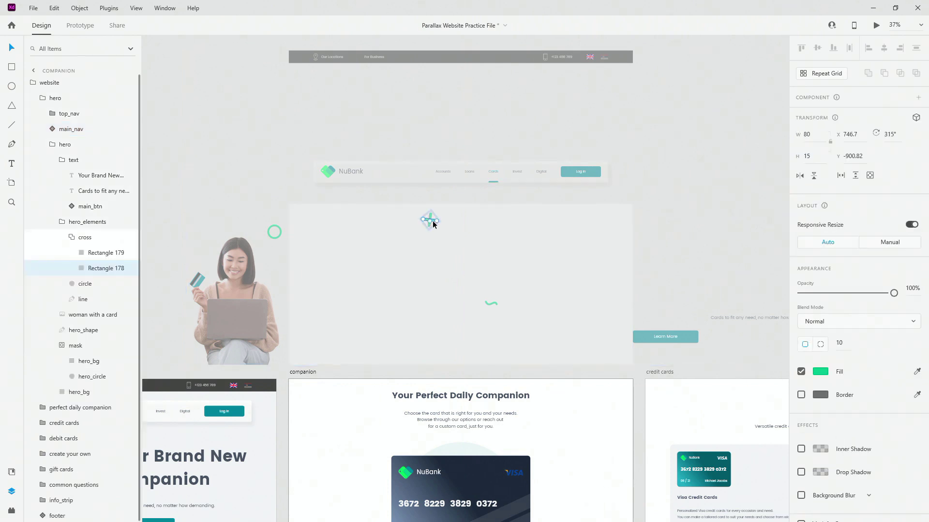
pyautogui.click(72, 239)
pyautogui.click(72, 239)
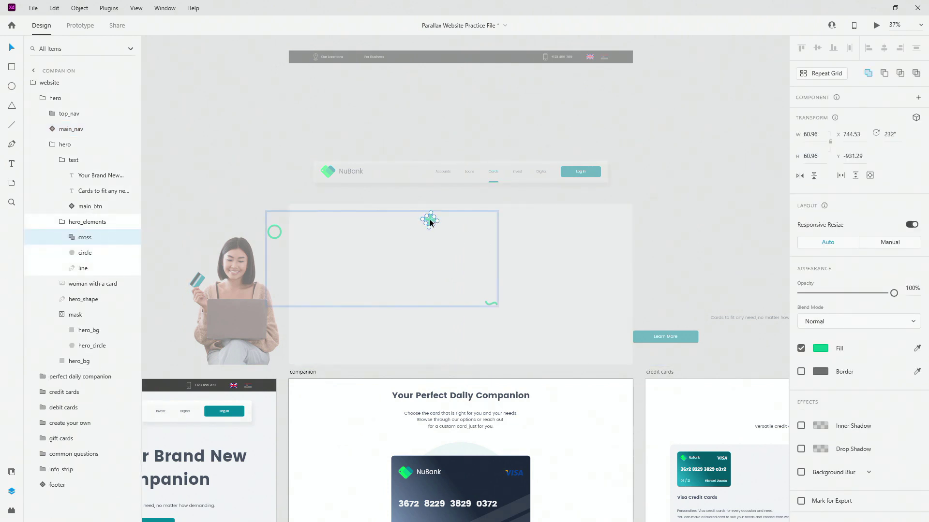
pyautogui.hotkey('shift', 'Up')
pyautogui.hotkey('shift', 'Up')
pyautogui.hotkey('shift', 'Up')
pyautogui.hotkey('shift', 'Up')
pyautogui.hotkey('shift', 'Up')
pyautogui.hotkey('shift', 'Up')
pyautogui.hotkey('shift', 'Up')
pyautogui.hotkey('shift', 'Up')
pyautogui.hotkey('shift', 'Up')
pyautogui.hotkey('shift', 'Up')
pyautogui.hotkey('shift', 'Up')
pyautogui.hotkey('shift', 'Up')
pyautogui.hotkey('shift', 'Up')
pyautogui.hotkey('shift', 'Up')
pyautogui.hotkey('shift', 'Up')
pyautogui.hotkey('shift', 'Up')
pyautogui.hotkey('shift', 'Up')
pyautogui.hotkey('shift', 'Up')
# - Move the squiggly line element past the companion artboard's right edge to X 2093.62 and raise it to Y -466.4
pyautogui.click(493, 303)
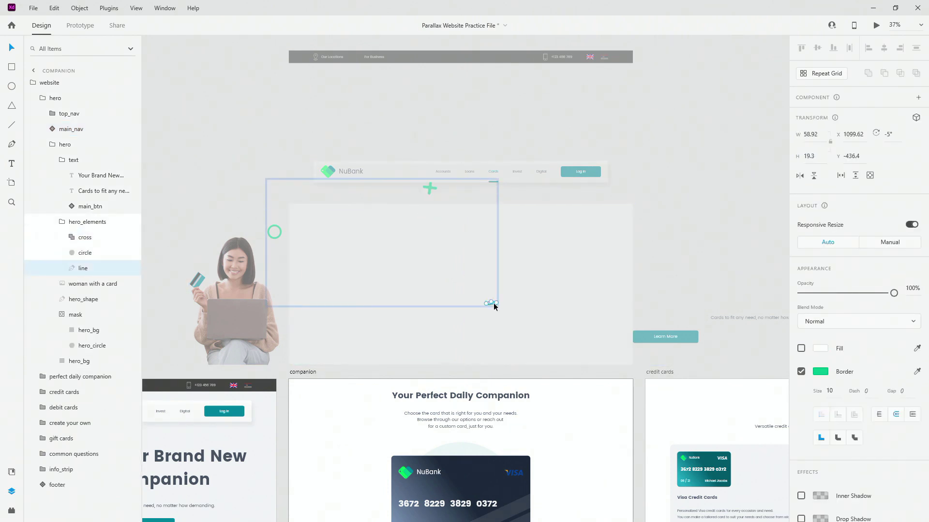
pyautogui.moveTo(492, 302); pyautogui.dragTo(672, 302)
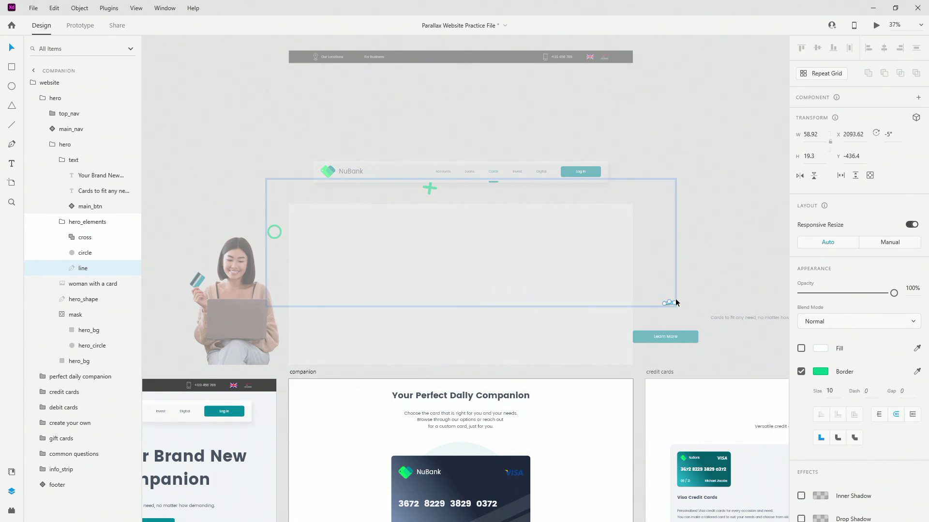
pyautogui.hotkey('shift', 'Up')
pyautogui.hotkey('shift', 'Up')
pyautogui.hotkey('shift', 'Up')
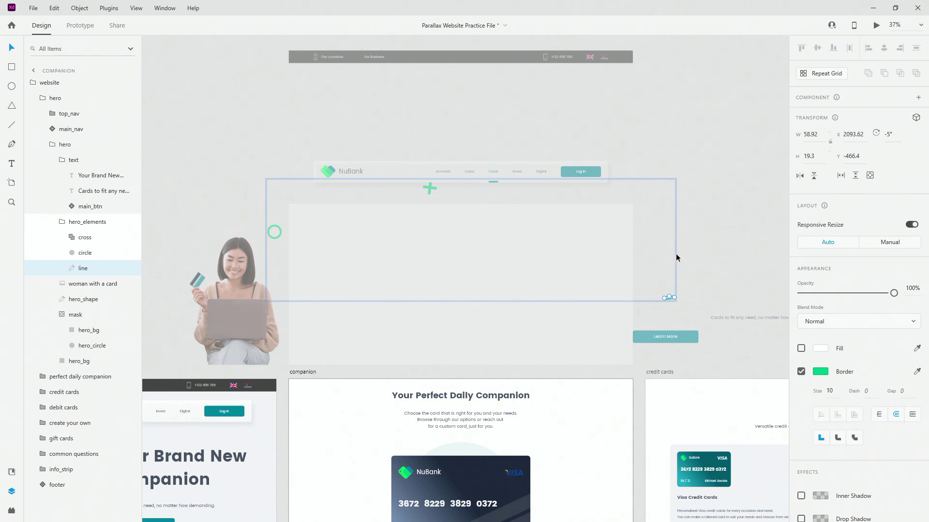
# - Collapse the hero_elements group and the inner hero group, and select the outer hero group
pyautogui.click(56, 222)
pyautogui.click(65, 144)
pyautogui.click(49, 145)
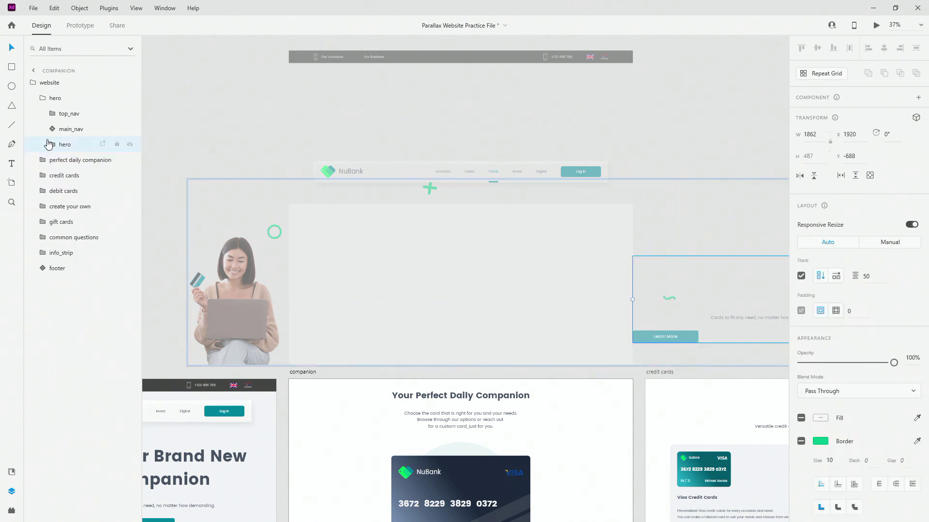
pyautogui.click(46, 97)
# - Under the hero artboard, shrink the companion section's bg_circle around its centre to 66 by 66 and lower the credit card by about 660 px
pyautogui.scroll(-3, 767, 252)
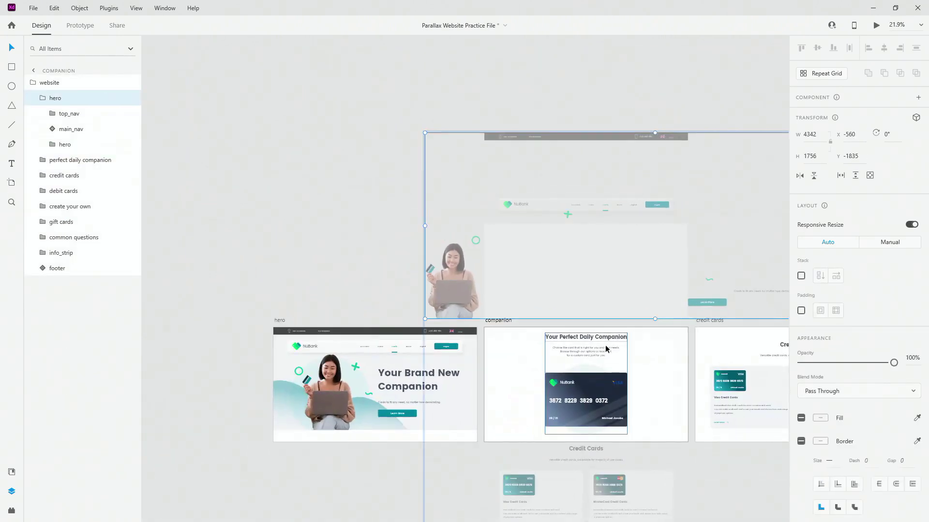
pyautogui.click(351, 373)
pyautogui.scroll(-3, 366, 381)
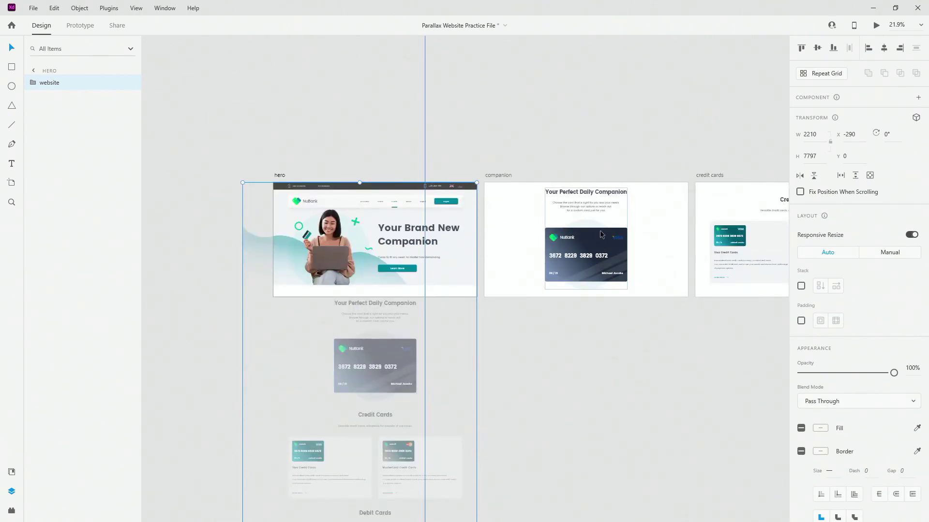
pyautogui.doubleClick(355, 373)
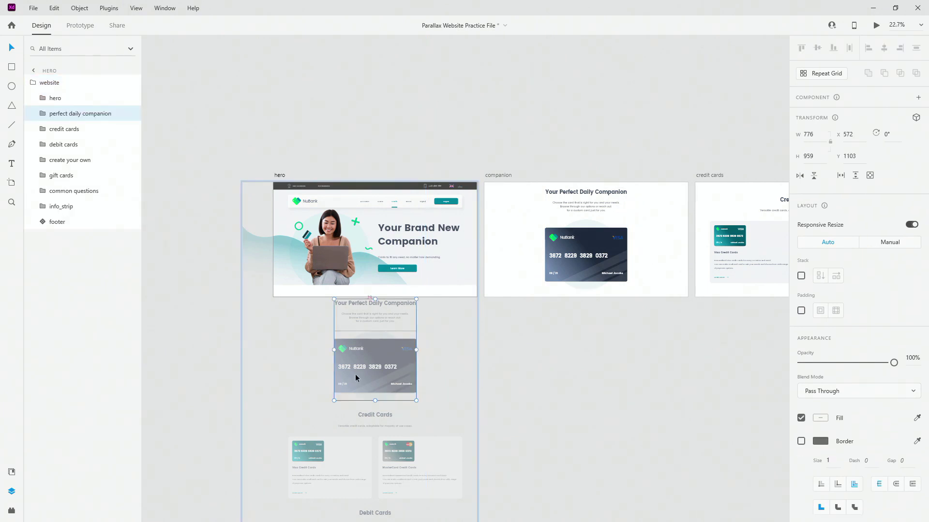
pyautogui.scroll(5, 358, 374)
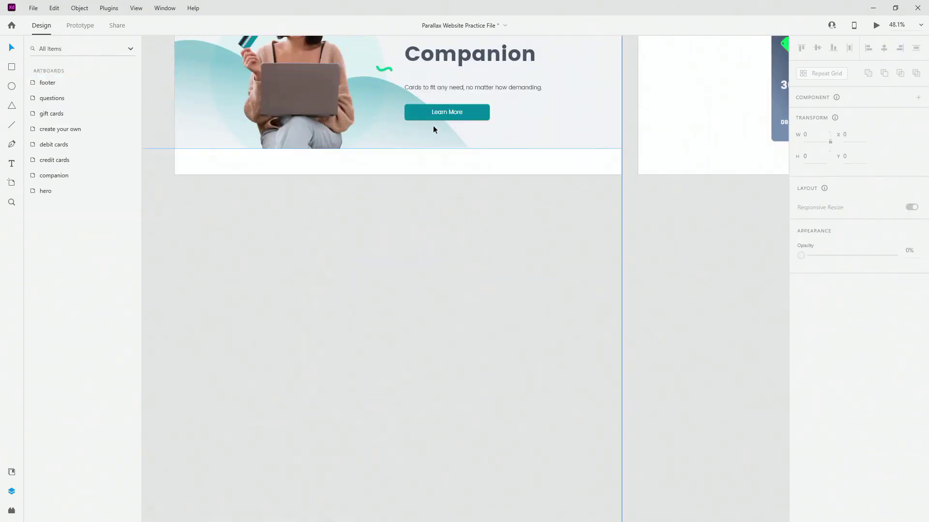
pyautogui.click(433, 129)
pyautogui.keyDown('ctrl'); pyautogui.click(411, 300); pyautogui.keyUp('ctrl')
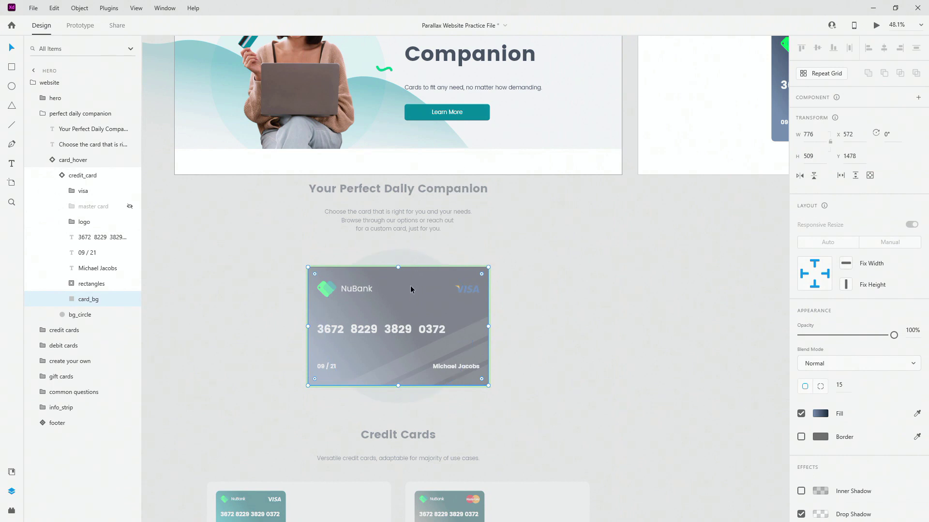
pyautogui.moveTo(476, 249); pyautogui.dragTo(406, 318)
pyautogui.moveTo(442, 287); pyautogui.dragTo(424, 440)
pyautogui.click(406, 325)
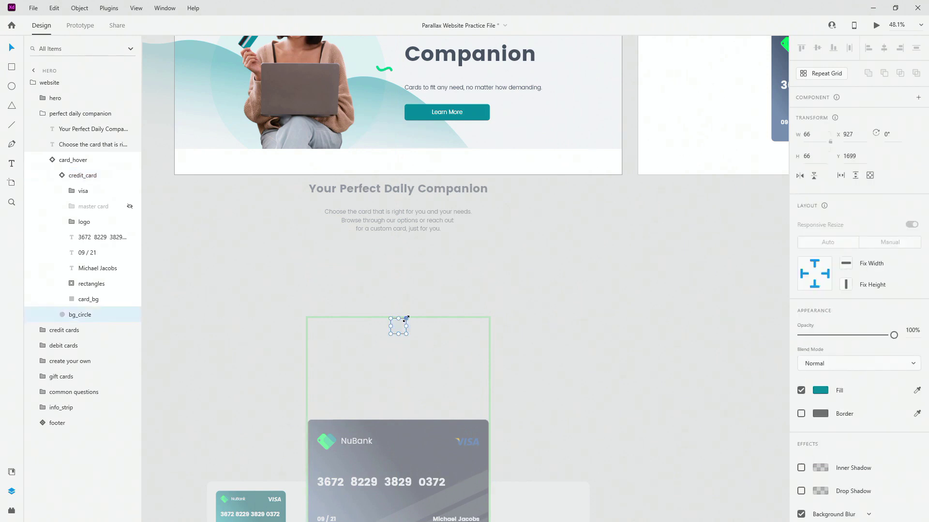
# - Shift the Your Perfect Daily Companion heading and description past the hero artboard's left edge, with the description farther left at X -1374
pyautogui.click(420, 210)
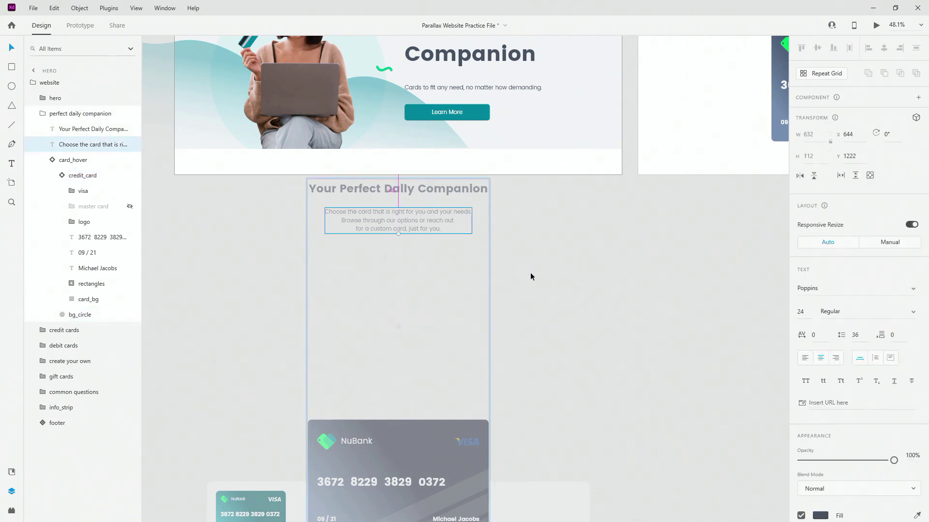
pyautogui.scroll(-3, 530, 277)
pyautogui.keyDown('shift'); pyautogui.click(478, 235); pyautogui.keyUp('shift')
pyautogui.moveTo(477, 234); pyautogui.dragTo(211, 254)
pyautogui.keyDown('shift'); pyautogui.click(296, 229); pyautogui.keyUp('shift')
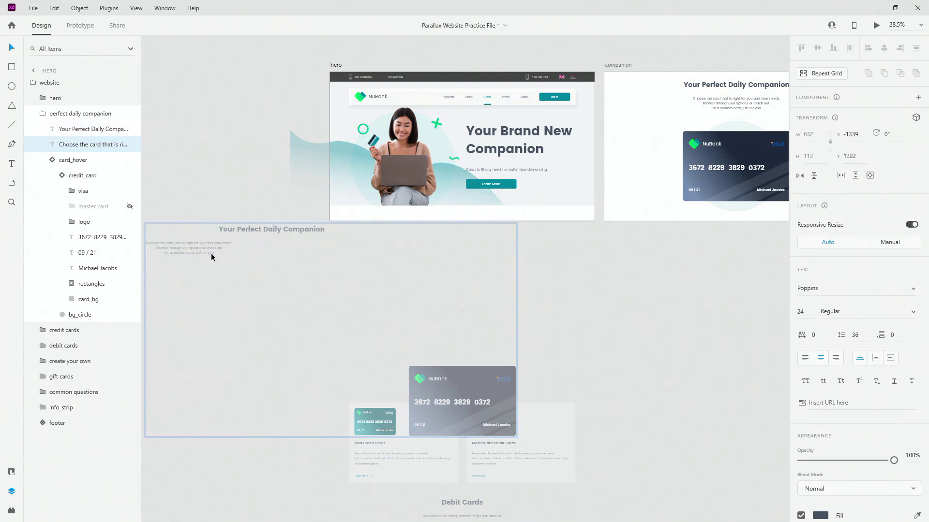
pyautogui.scroll(-3, 253, 228)
pyautogui.scroll(5, 294, 235)
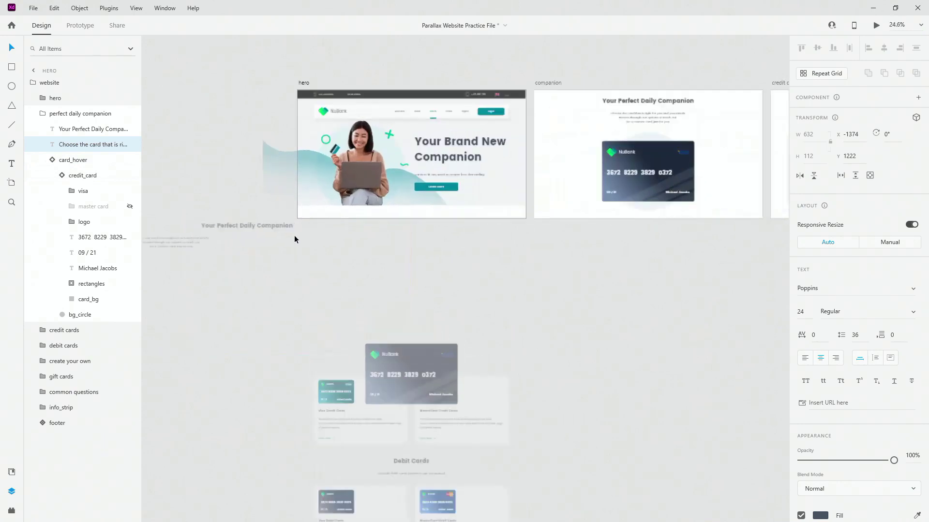
pyautogui.hscroll(-5, 434, 273)
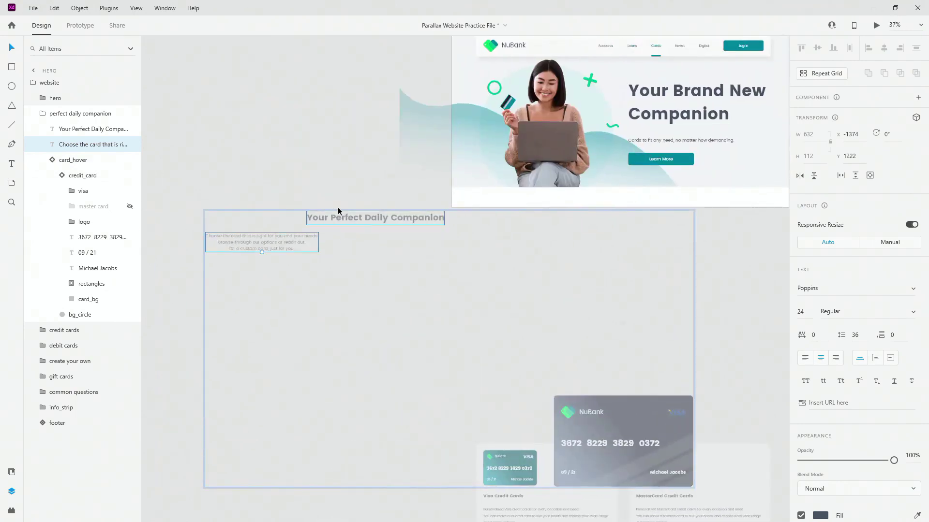
# - Below the companion artboard, spread the MasterCard and Visa credit card info blocks outward past the artboard's right and left edges
pyautogui.hscroll(10, 655, 255)
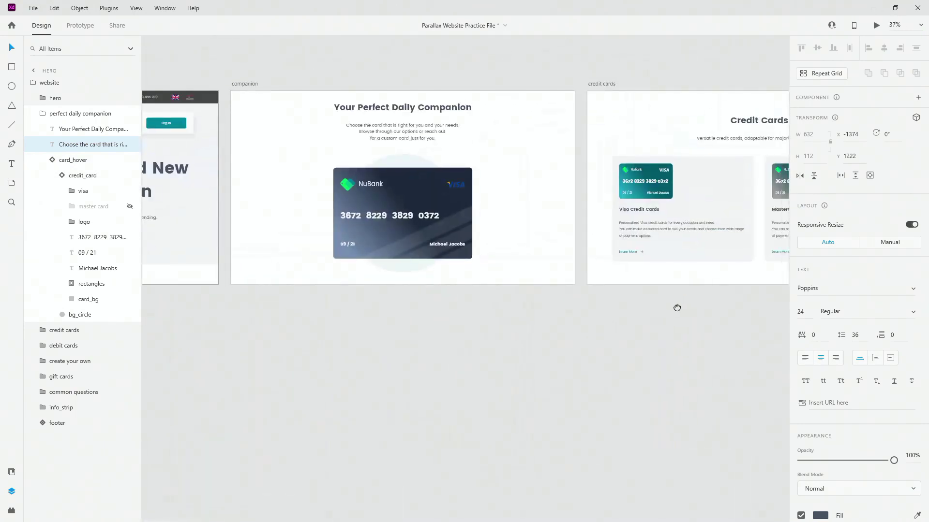
pyautogui.hscroll(5, 698, 241)
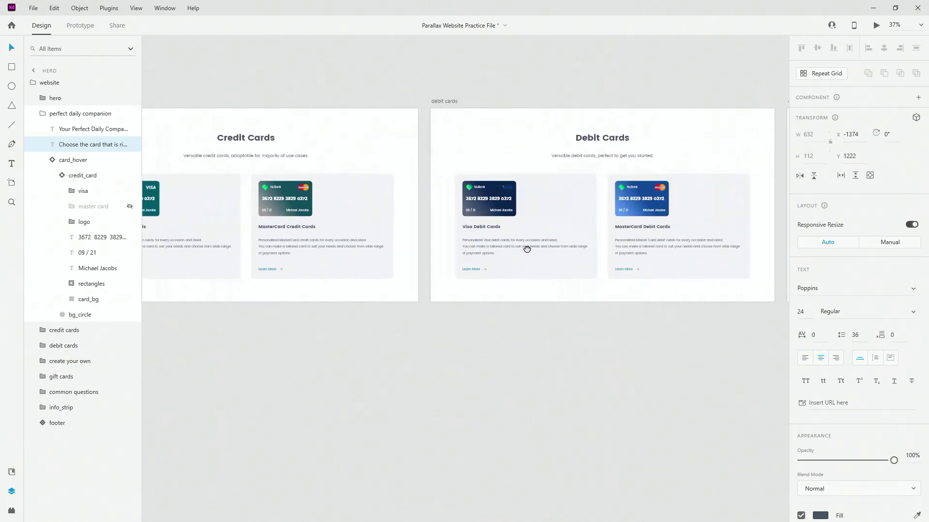
pyautogui.scroll(-5, 510, 253)
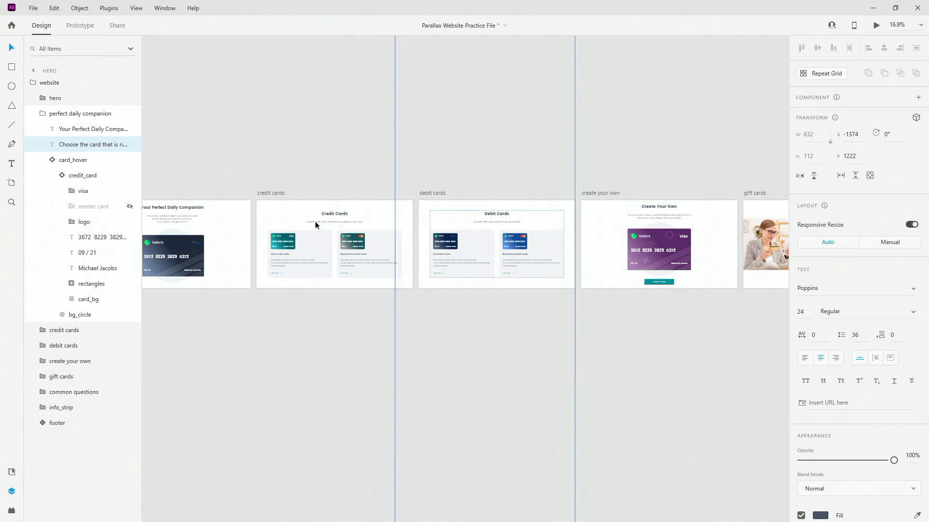
pyautogui.hscroll(-5, 290, 303)
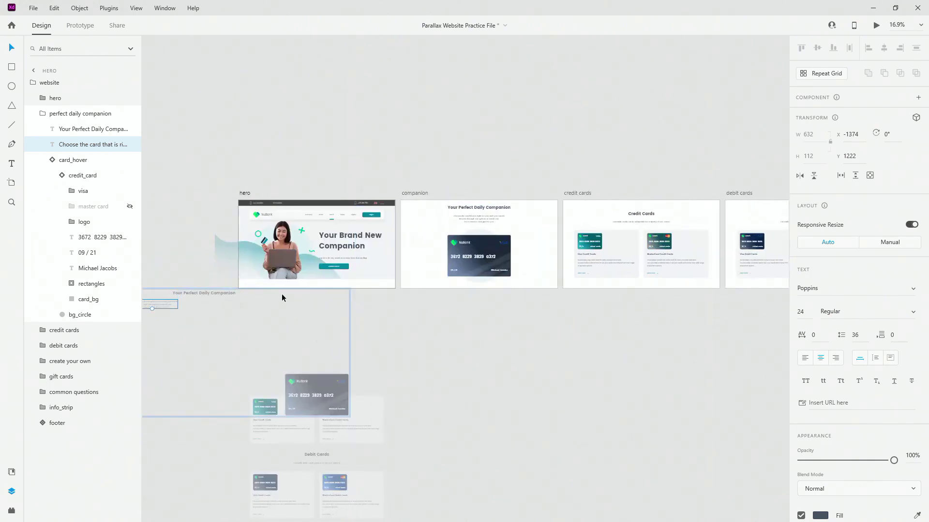
pyautogui.click(464, 250)
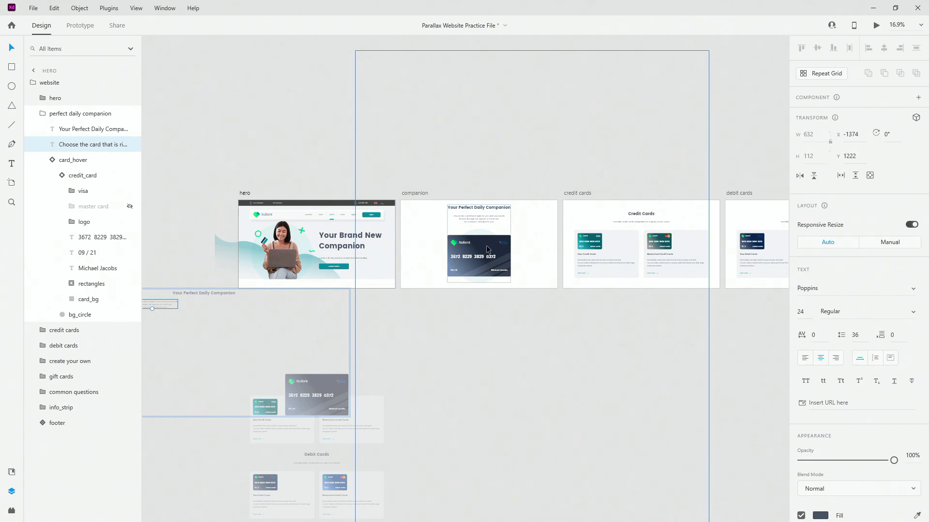
pyautogui.scroll(2, 664, 240)
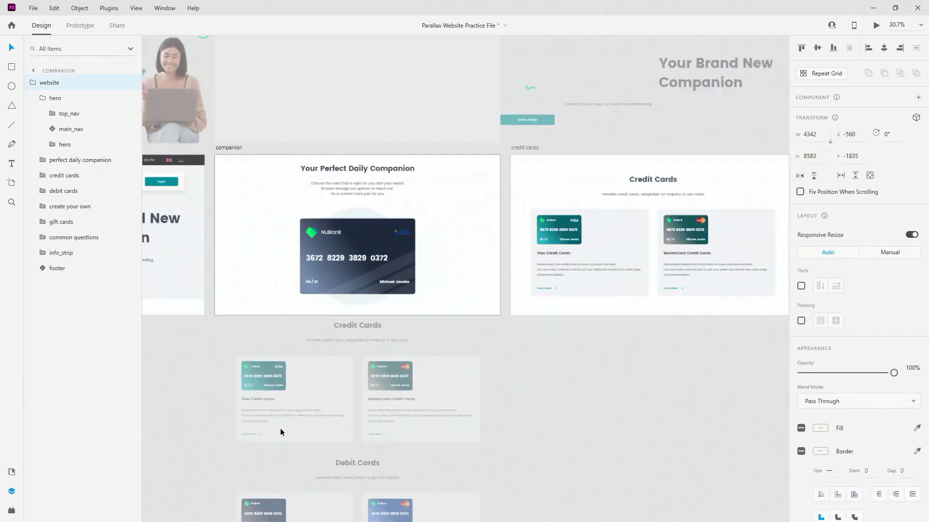
pyautogui.scroll(4, 280, 429)
pyautogui.scroll(-3, 564, 319)
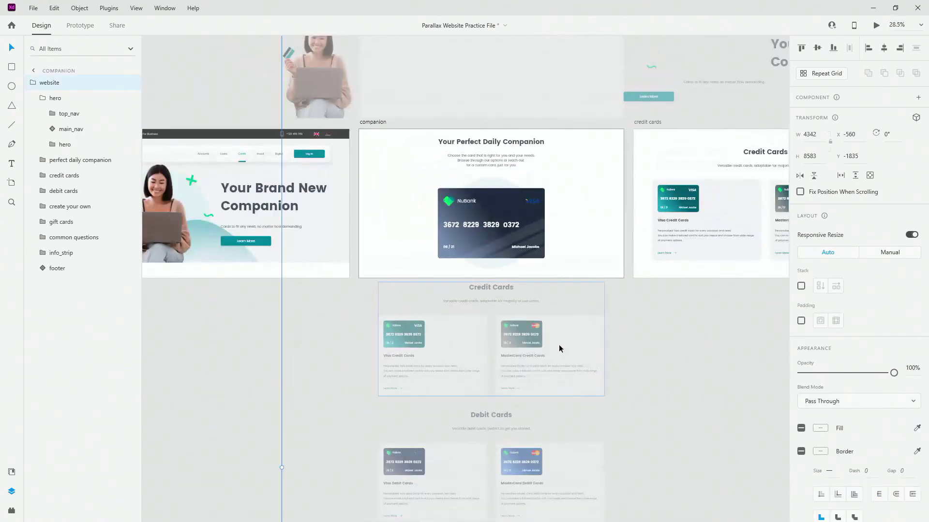
pyautogui.doubleClick(559, 345)
pyautogui.doubleClick(559, 344)
pyautogui.moveTo(559, 345); pyautogui.dragTo(683, 332)
pyautogui.moveTo(382, 357); pyautogui.dragTo(312, 356)
# - Lower the Credit Cards heading and its description together between the two info blocks, placing the heading at Y 1526
pyautogui.click(502, 302)
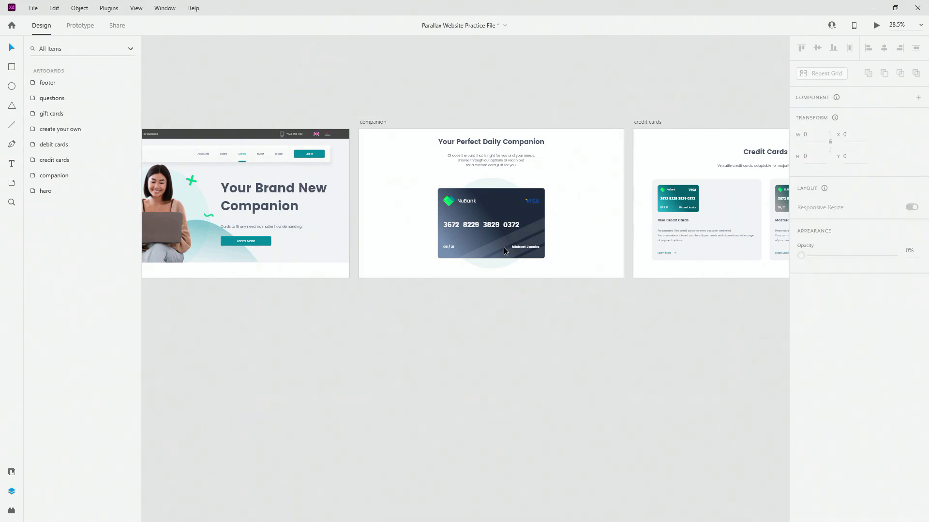
pyautogui.click(504, 247)
pyautogui.click(495, 302)
pyautogui.keyDown('shift'); pyautogui.click(496, 289); pyautogui.keyUp('shift')
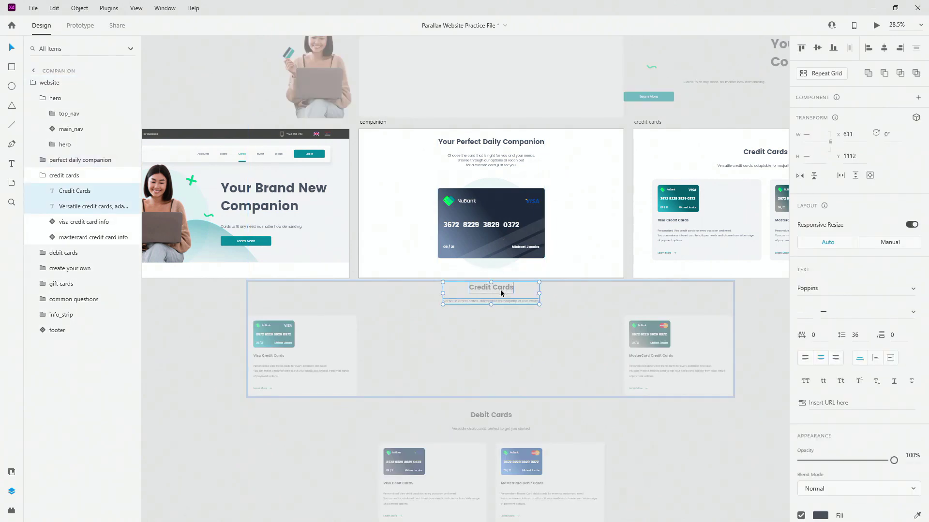
pyautogui.moveTo(500, 289); pyautogui.dragTo(501, 343)
pyautogui.click(500, 338)
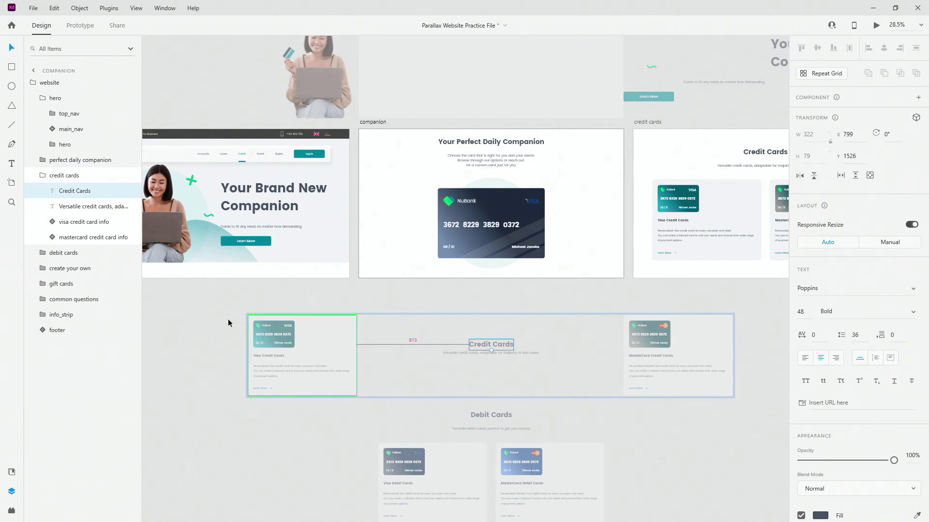
# - Below the credit cards artboard, spread the two debit card info blocks past its side edges and lower the Debit Cards heading and description between them
pyautogui.scroll(-3, 211, 317)
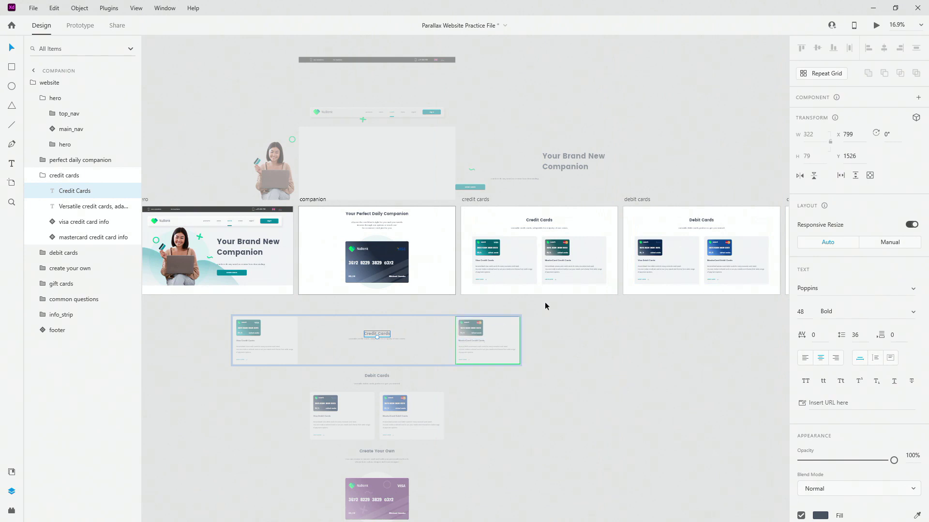
pyautogui.click(568, 256)
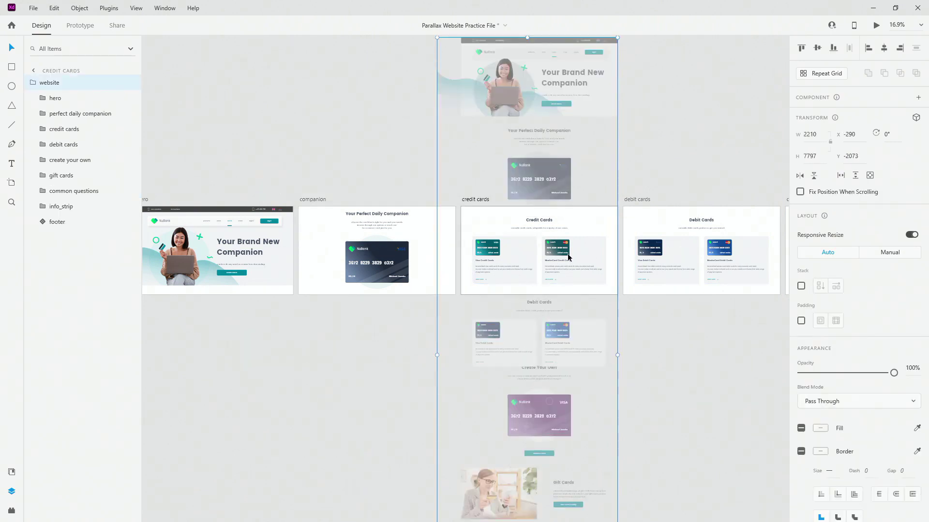
pyautogui.click(568, 333)
pyautogui.doubleClick(567, 333)
pyautogui.moveTo(567, 339); pyautogui.dragTo(641, 335)
pyautogui.moveTo(528, 341); pyautogui.dragTo(450, 340)
pyautogui.moveTo(532, 301); pyautogui.dragTo(540, 338)
pyautogui.keyDown('shift'); pyautogui.click(552, 309); pyautogui.keyUp('shift')
# - Below the debit cards artboard, shift the Create Your Own heading and description together toward the left edge, to X -778
pyautogui.click(676, 259)
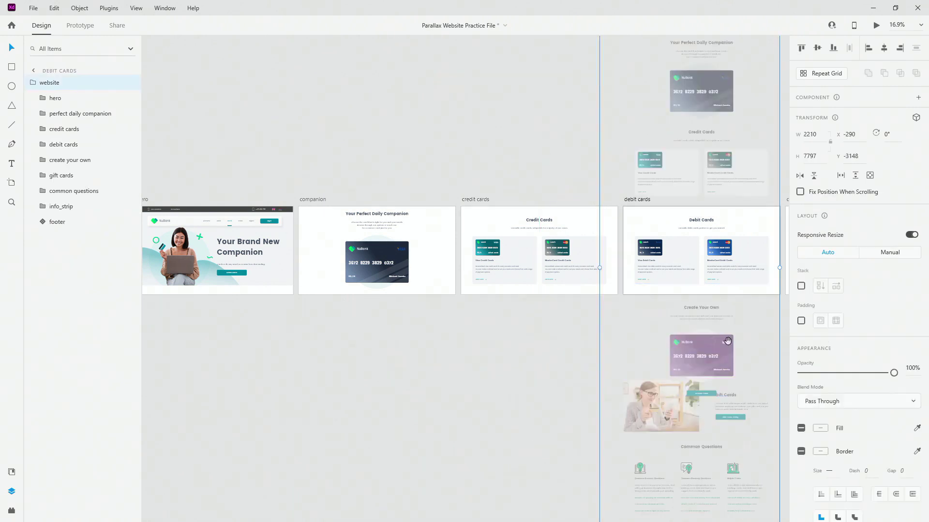
pyautogui.moveTo(727, 341); pyautogui.dragTo(409, 335)
pyautogui.click(395, 340)
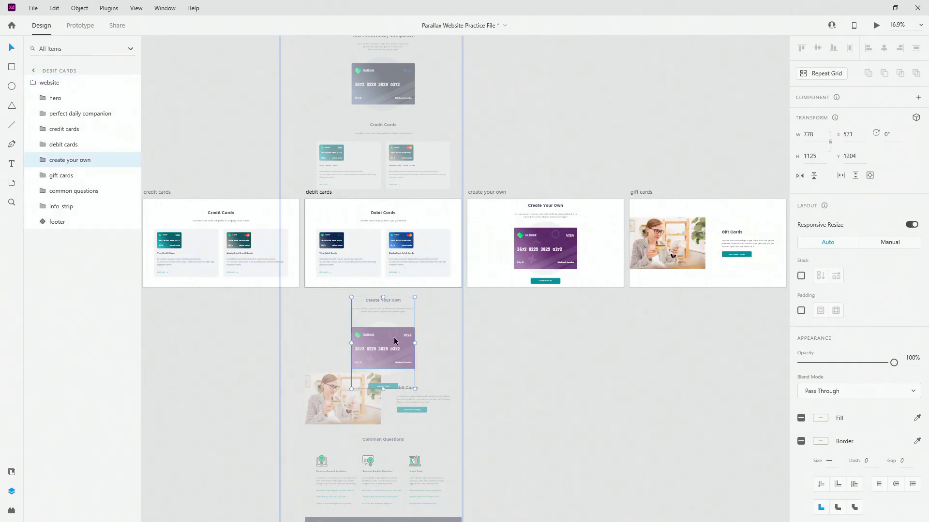
pyautogui.scroll(3, 370, 344)
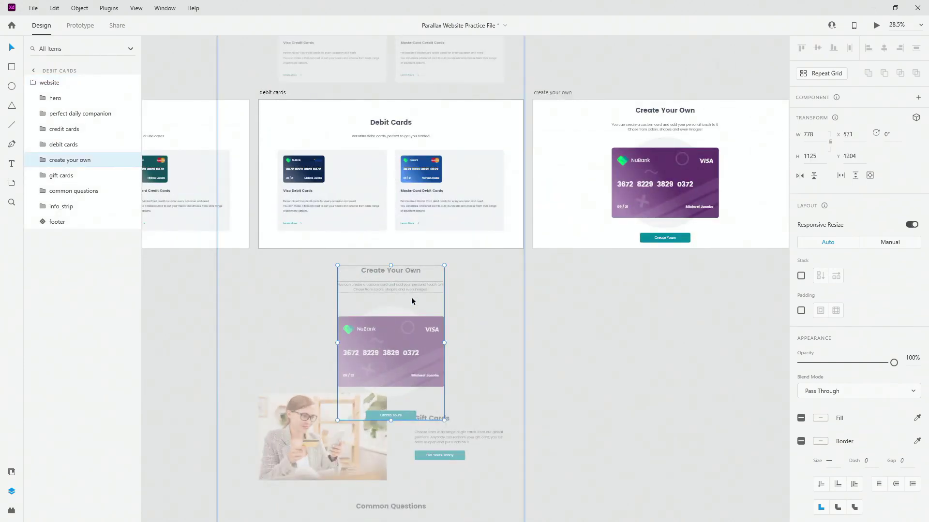
pyautogui.hscroll(-10, 241, 302)
pyautogui.click(542, 206)
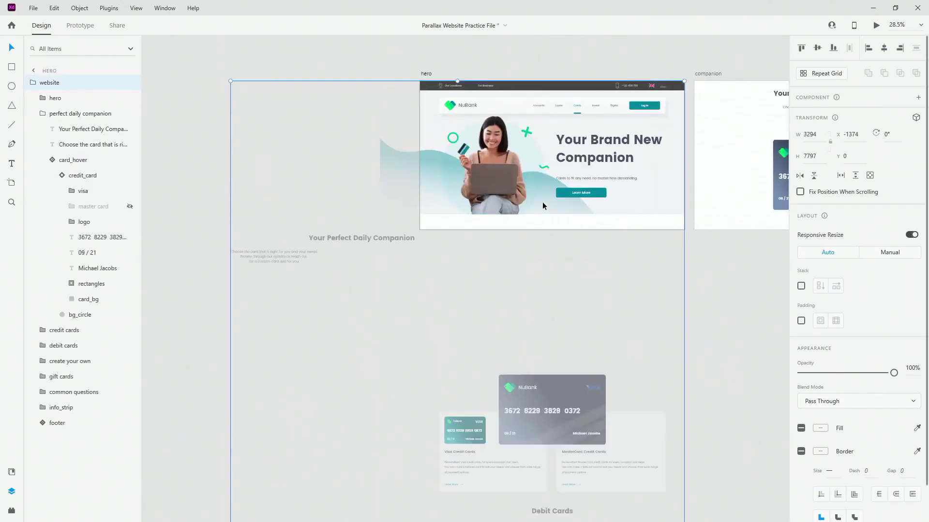
pyautogui.scroll(-3, 654, 276)
pyautogui.hscroll(3, 655, 275)
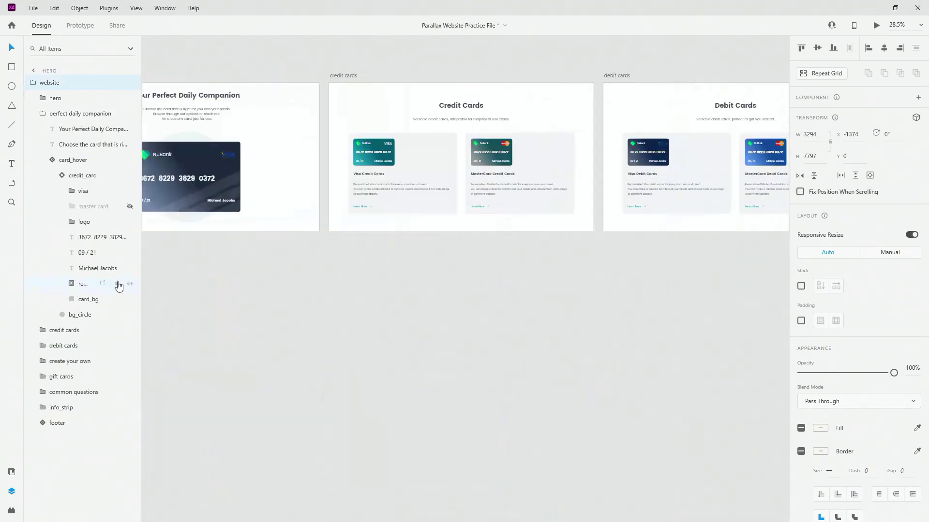
pyautogui.hscroll(8, 153, 295)
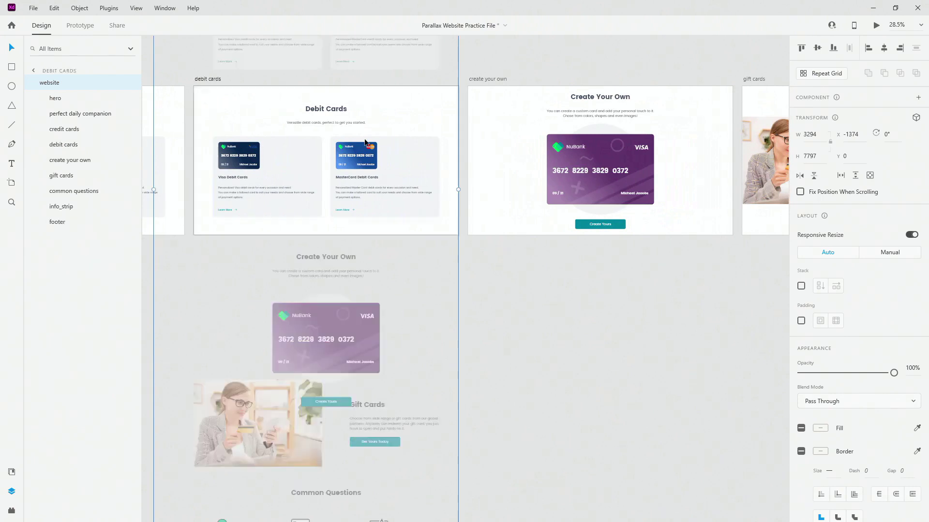
pyautogui.click(335, 256)
pyautogui.keyDown('shift'); pyautogui.click(314, 275); pyautogui.keyUp('shift')
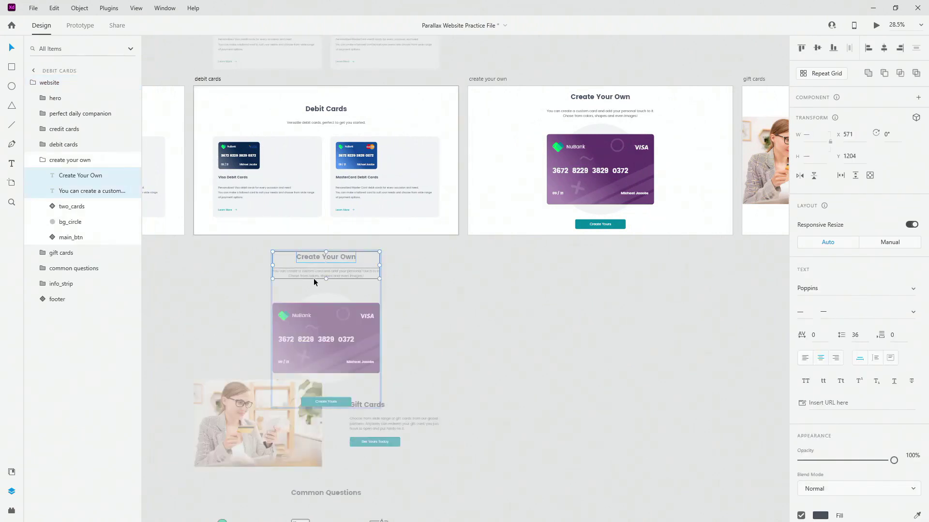
pyautogui.hscroll(-5, 382, 285)
pyautogui.moveTo(541, 287); pyautogui.dragTo(355, 280)
# - Stagger the Create Your Own heading and description past the debit cards artboard's left edge, with the description farther left at X -1210
pyautogui.scroll(-10, 573, 321)
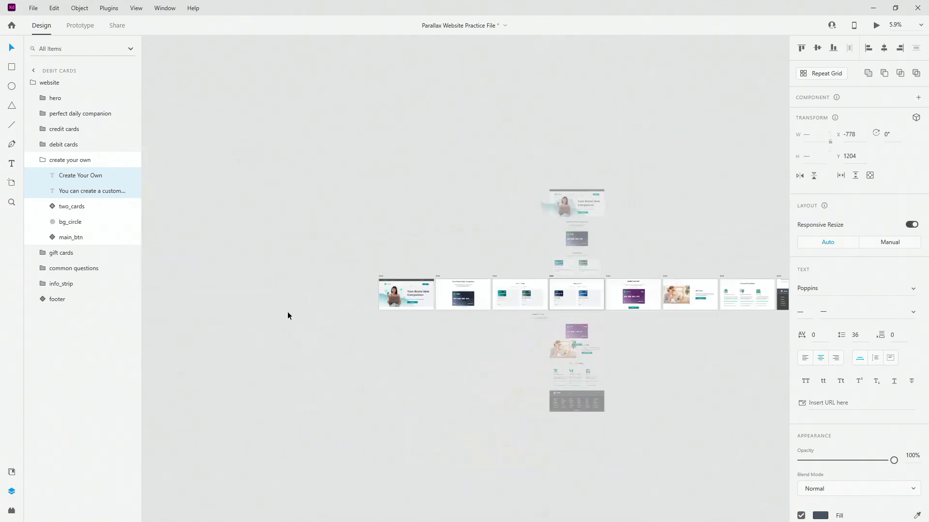
pyautogui.scroll(8, 410, 312)
pyautogui.click(300, 238)
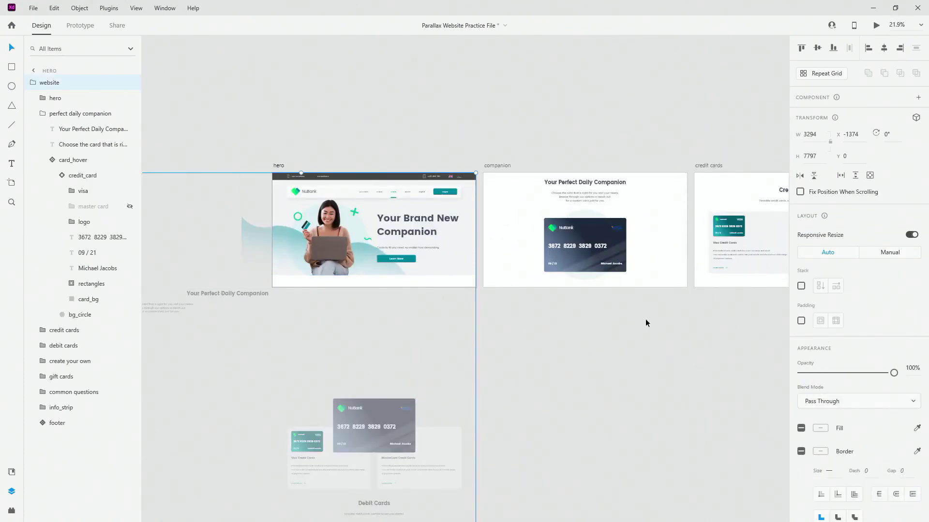
pyautogui.hscroll(10, 645, 323)
pyautogui.click(507, 309)
pyautogui.click(355, 261)
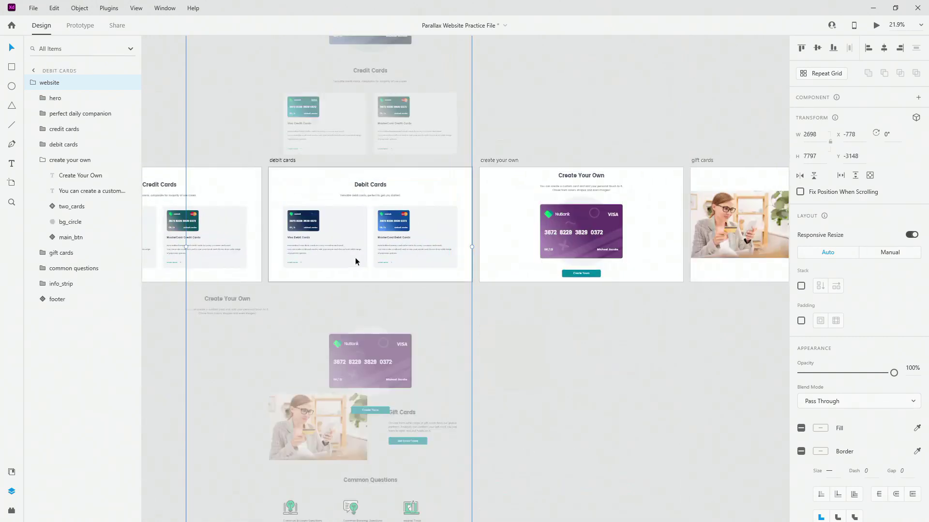
pyautogui.doubleClick(230, 298)
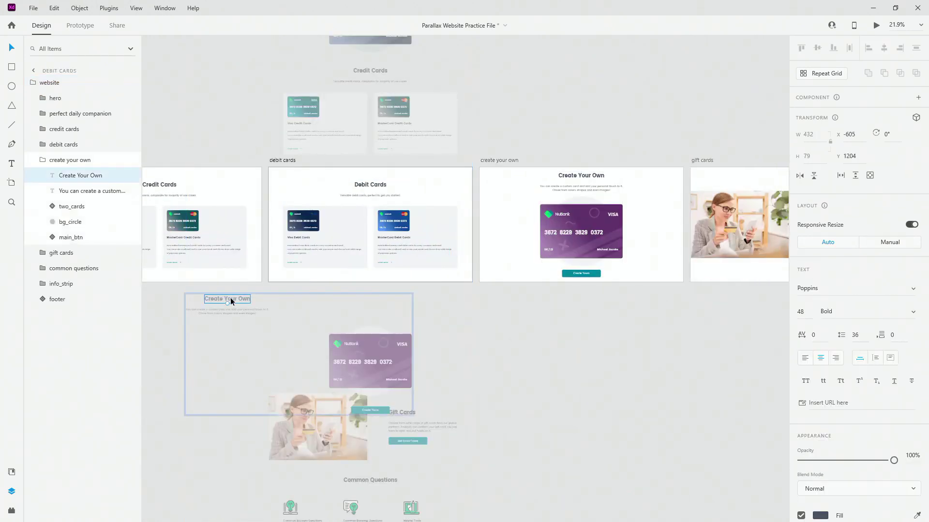
pyautogui.moveTo(265, 300)
pyautogui.mouseDown()
pyautogui.moveTo(296, 297)
pyautogui.moveTo(251, 303)
pyautogui.mouseUp()
pyautogui.keyDown('shift'); pyautogui.click(259, 309); pyautogui.keyUp('shift')
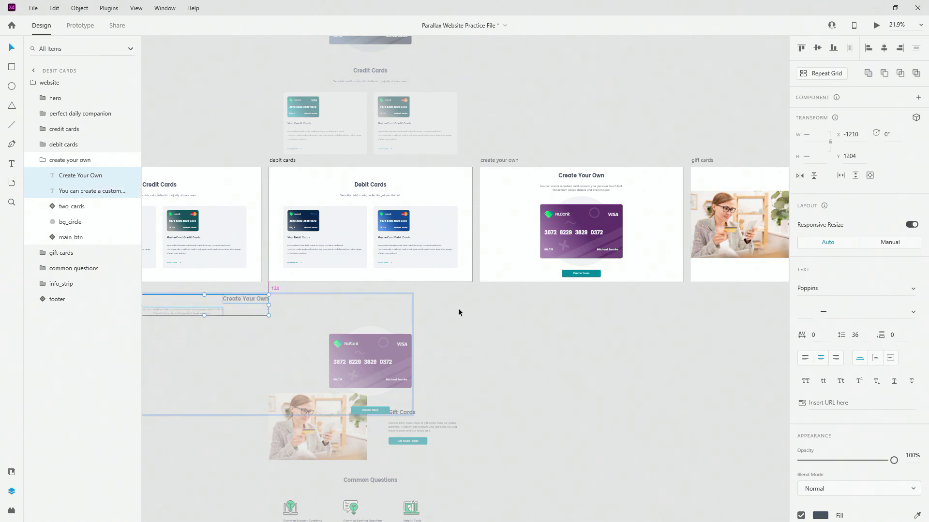
# - Below the debit cards artboard, lower the purple Create Your Own card and shrink its background circle around its centre to a tiny dot
pyautogui.hscroll(-10, 296, 328)
pyautogui.click(343, 216)
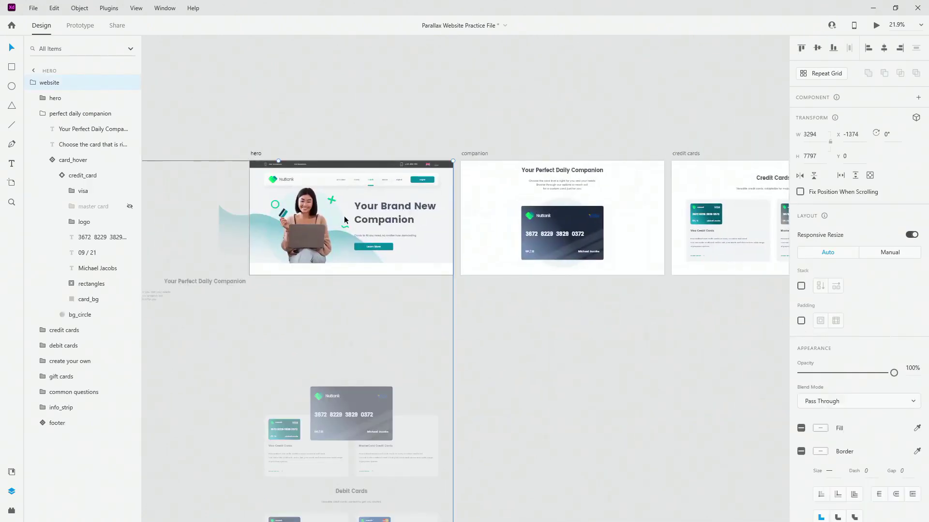
pyautogui.hscroll(10, 653, 298)
pyautogui.click(597, 269)
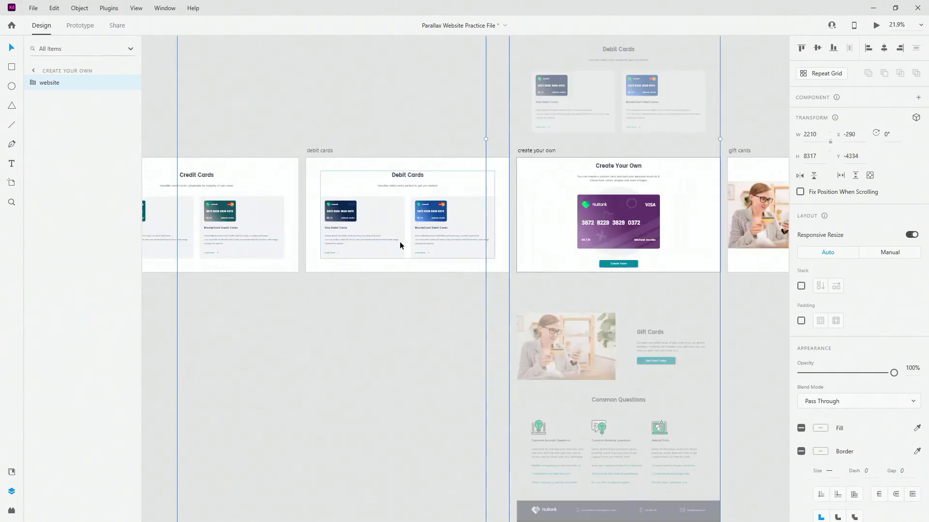
pyautogui.click(417, 341)
pyautogui.scroll(2, 416, 340)
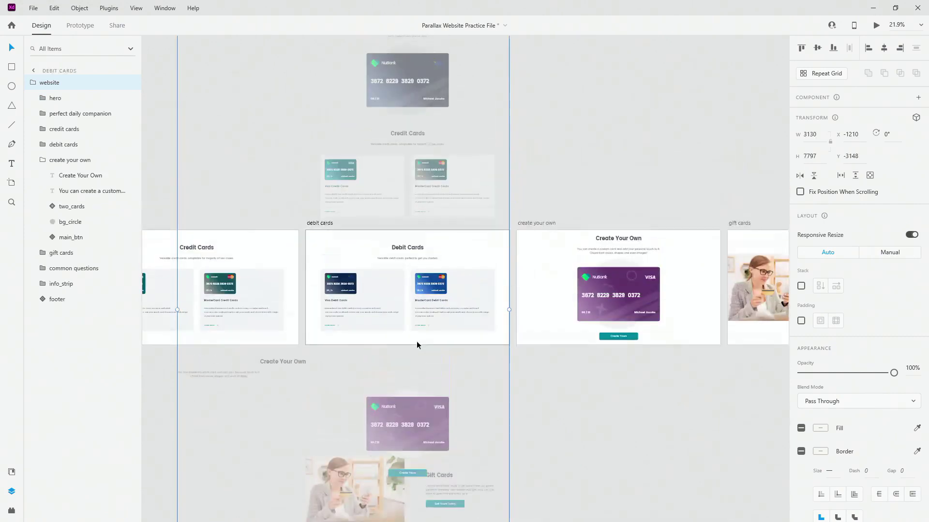
pyautogui.scroll(4, 431, 416)
pyautogui.click(402, 368)
pyautogui.scroll(1, 405, 364)
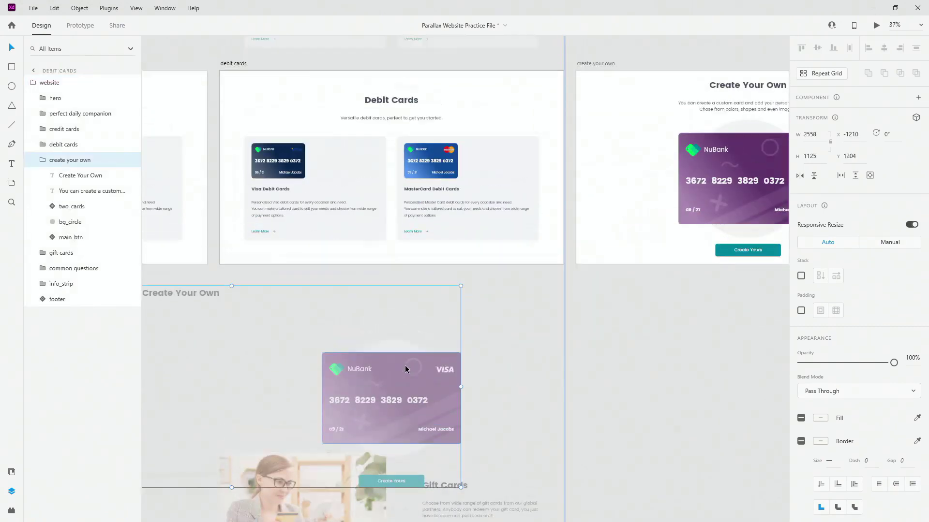
pyautogui.scroll(-3, 413, 394)
pyautogui.doubleClick(425, 312)
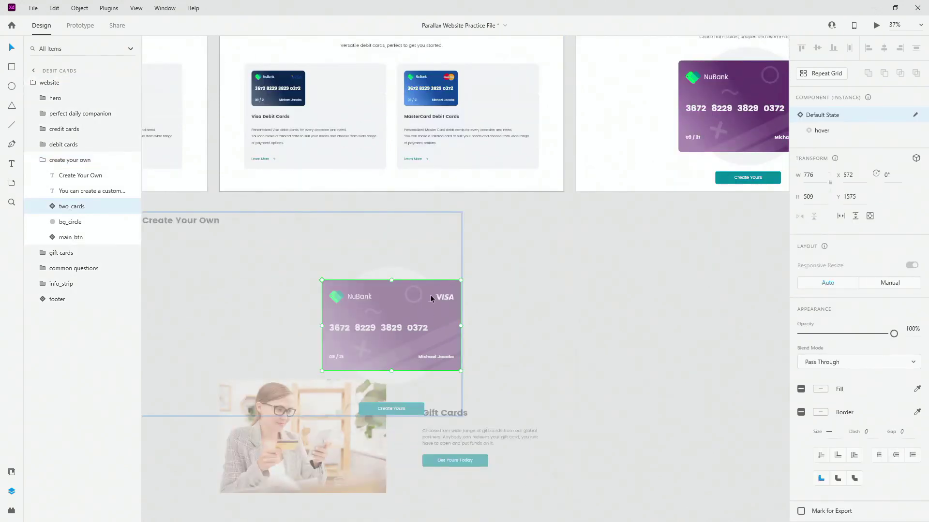
pyautogui.moveTo(430, 295); pyautogui.dragTo(434, 398)
pyautogui.click(408, 308)
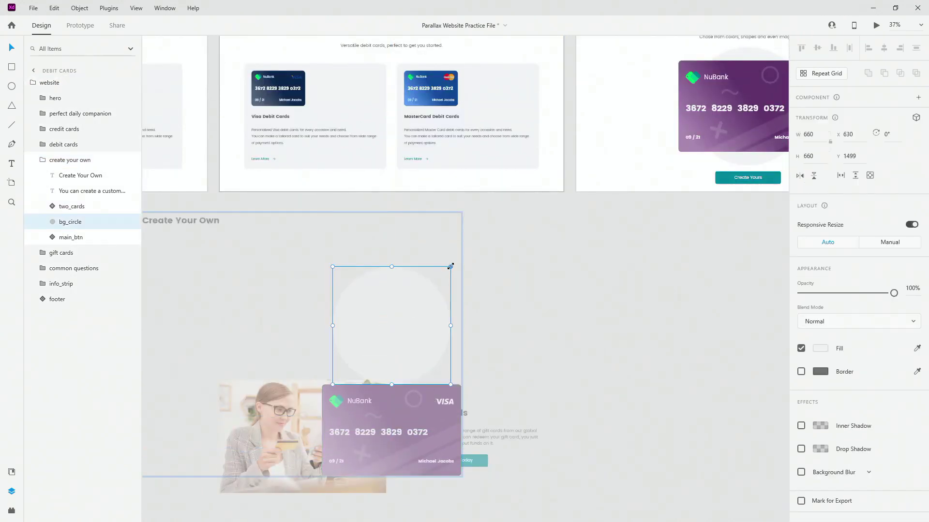
pyautogui.moveTo(450, 266); pyautogui.dragTo(426, 303)
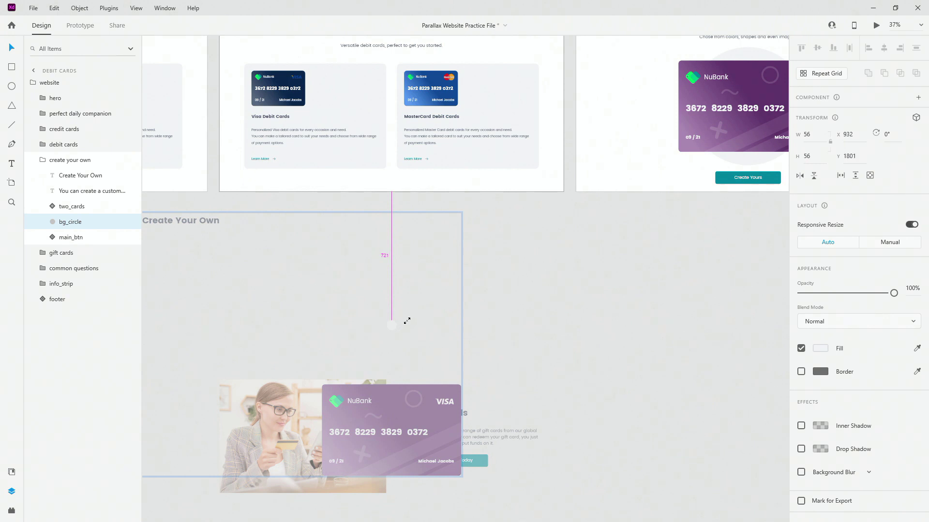
# - Shift the Create Yours button horizontally past the debit cards artboard's right edge, to X 1967
pyautogui.click(89, 238)
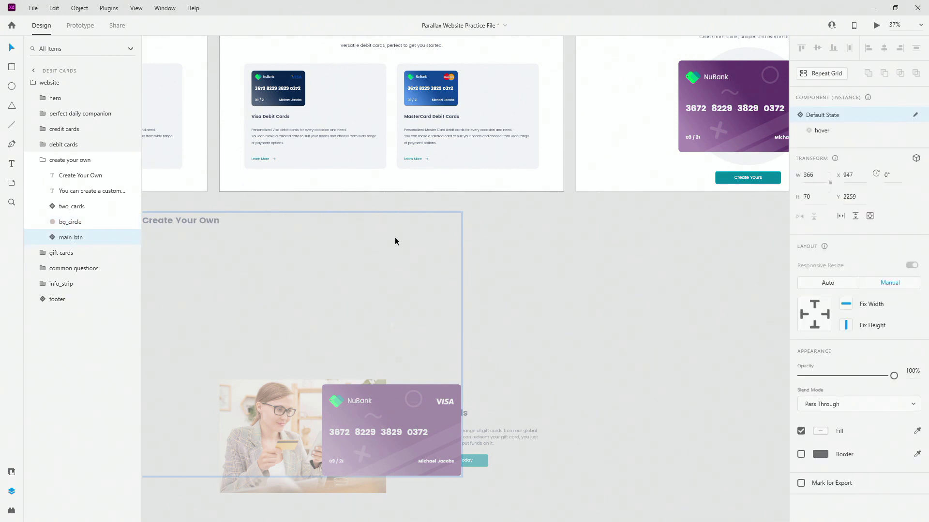
pyautogui.hotkey('shift', 'Right')
pyautogui.hotkey('shift', 'Right')
pyautogui.hotkey('shift', 'Right')
pyautogui.hotkey('shift', 'Right')
pyautogui.hotkey('shift', 'Right')
pyautogui.hotkey('shift', 'Right')
pyautogui.hotkey('shift', 'Right')
pyautogui.hotkey('shift', 'Right')
pyautogui.hotkey('shift', 'Right')
pyautogui.hotkey('shift', 'Right')
pyautogui.hotkey('shift', 'Right')
pyautogui.hotkey('shift', 'Right')
pyautogui.hotkey('shift', 'Right')
pyautogui.hotkey('shift', 'Right')
pyautogui.hotkey('shift', 'Right')
pyautogui.hotkey('shift', 'Right')
pyautogui.hotkey('shift', 'Right')
pyautogui.hotkey('shift', 'Right')
pyautogui.hotkey('shift', 'Right')
pyautogui.hotkey('shift', 'Right')
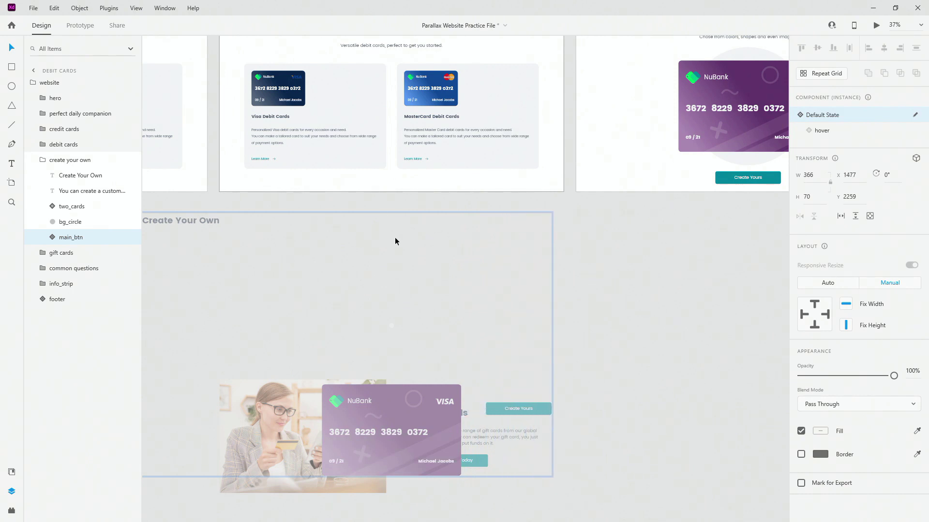
pyautogui.hotkey('shift', 'Right')
pyautogui.hotkey('shift', 'Right')
pyautogui.hotkey('shift', 'Right')
pyautogui.hotkey('shift', 'Right')
pyautogui.hotkey('shift', 'Right')
pyautogui.hotkey('shift', 'Right')
pyautogui.hotkey('shift', 'Right')
pyautogui.hotkey('shift', 'Right')
pyautogui.hotkey('shift', 'Right')
pyautogui.hotkey('shift', 'Right')
pyautogui.hotkey('shift', 'Right')
pyautogui.hotkey('shift', 'Right')
pyautogui.hotkey('shift', 'Right')
pyautogui.hotkey('shift', 'Right')
pyautogui.hotkey('shift', 'Right')
pyautogui.hotkey('shift', 'Right')
pyautogui.hotkey('shift', 'Right')
pyautogui.hotkey('shift', 'Right')
pyautogui.hotkey('shift', 'Right')
pyautogui.hotkey('shift', 'Right')
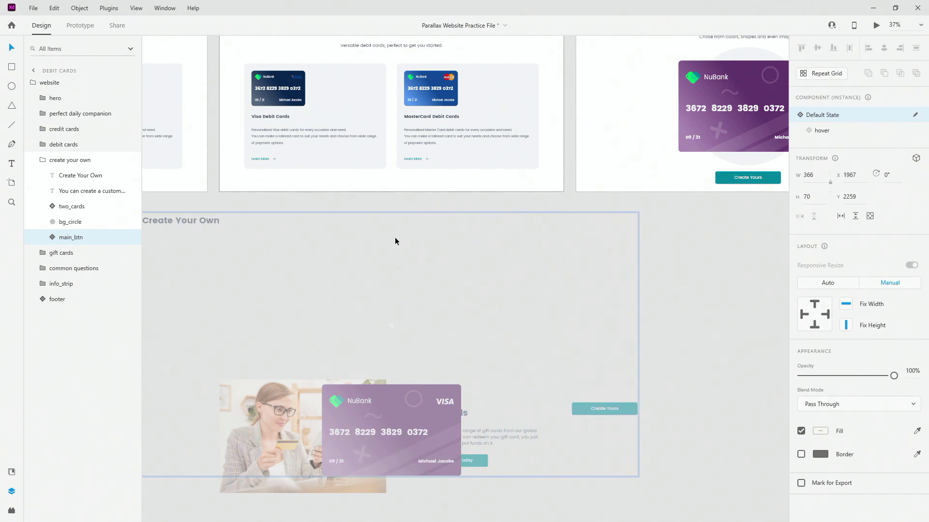
pyautogui.click(68, 160)
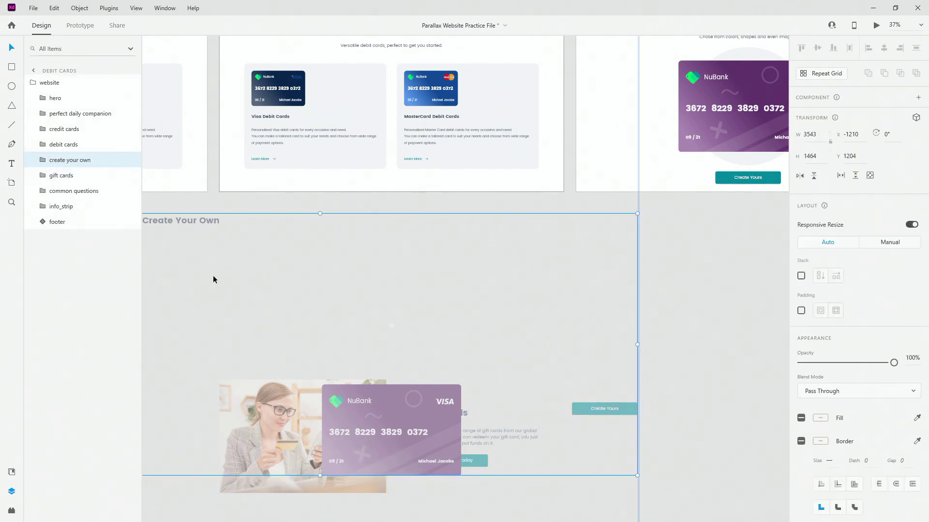
# - Below the create your own artboard, move the gift cards image fully past the artboard's left edge, to X -930
pyautogui.scroll(-5, 207, 293)
pyautogui.click(541, 207)
pyautogui.moveTo(634, 254); pyautogui.dragTo(622, 293)
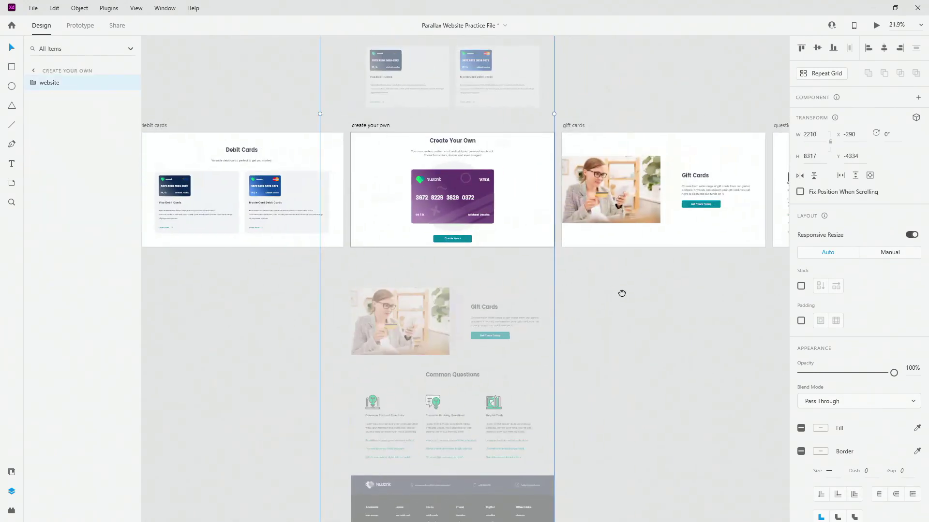
pyautogui.scroll(3, 552, 344)
pyautogui.doubleClick(317, 307)
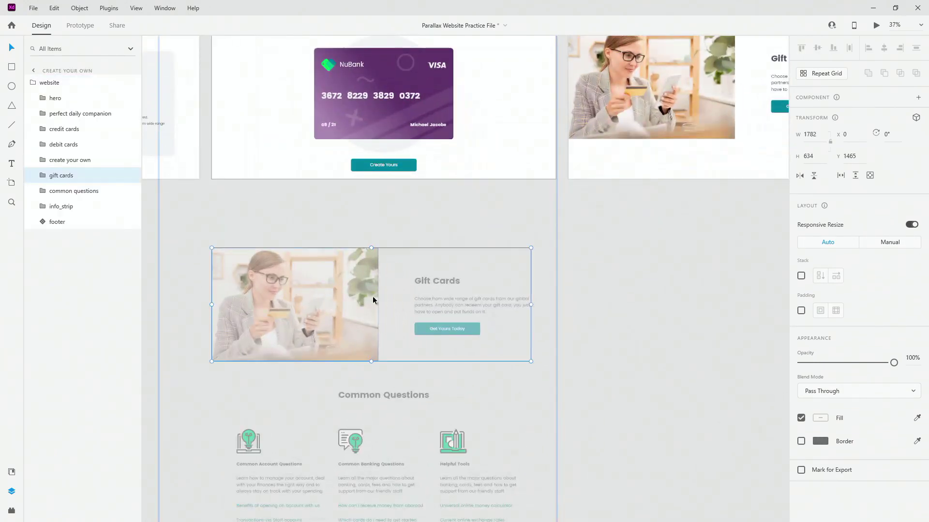
pyautogui.doubleClick(357, 297)
pyautogui.moveTo(357, 297); pyautogui.dragTo(203, 298)
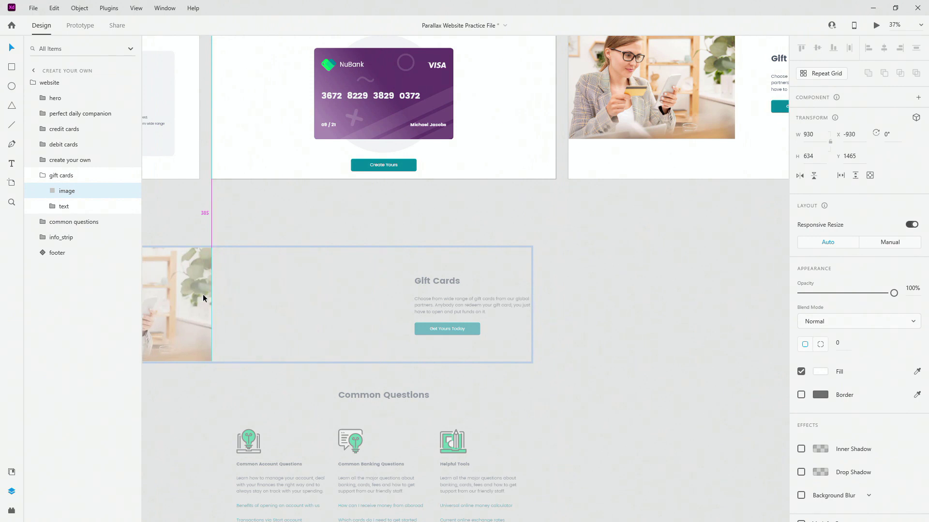
# - Stagger the Gift Cards heading, description and button past the create your own artboard's right edge, with the button nearest at X 2069
pyautogui.doubleClick(444, 284)
pyautogui.moveTo(444, 284); pyautogui.dragTo(559, 284)
pyautogui.keyDown('shift'); pyautogui.click(464, 307); pyautogui.keyUp('shift')
pyautogui.moveTo(464, 308); pyautogui.dragTo(543, 304)
pyautogui.keyDown('shift'); pyautogui.click(468, 325); pyautogui.keyUp('shift')
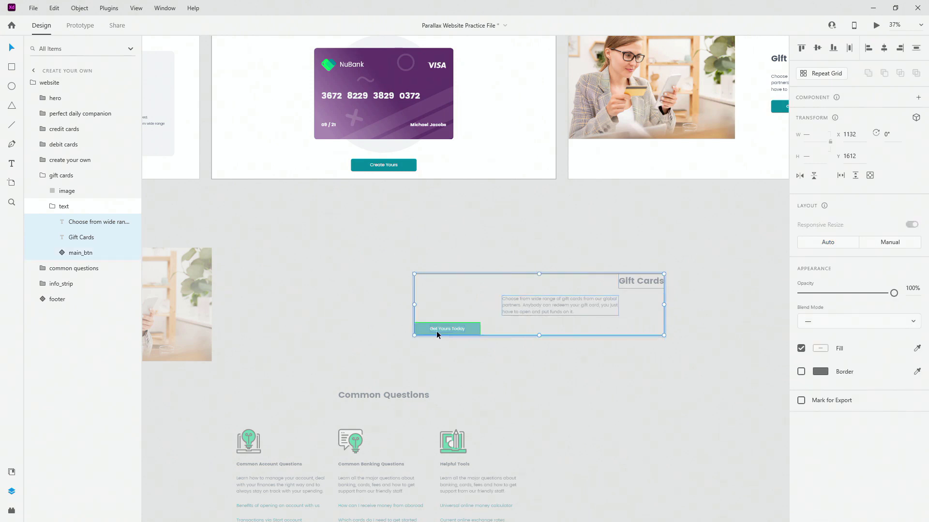
pyautogui.moveTo(468, 325); pyautogui.dragTo(602, 319)
pyautogui.click(64, 206)
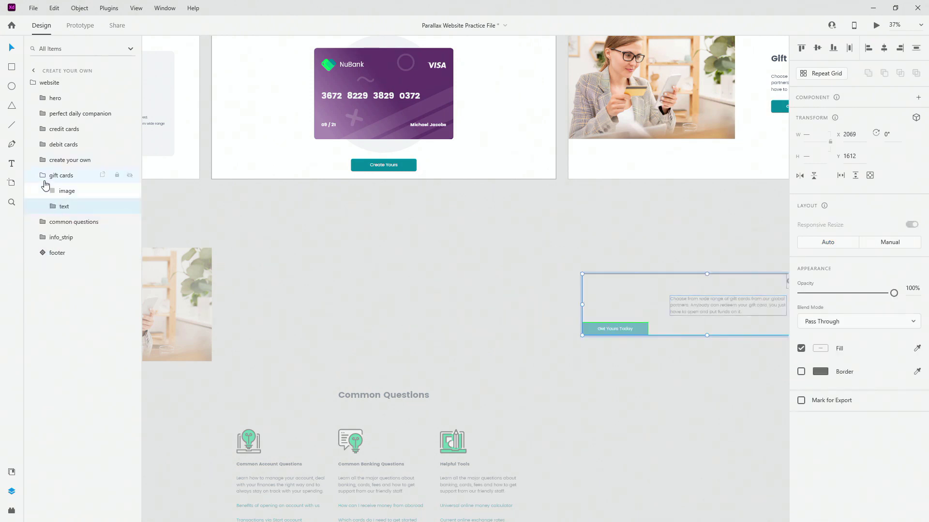
pyautogui.click(60, 175)
# - Below the gift cards artboard, lower the Common Questions heading to Y 1583 and the common banking questions block to Y 2105
pyautogui.scroll(-5, 433, 160)
pyautogui.press('Escape')
pyautogui.scroll(4, 465, 195)
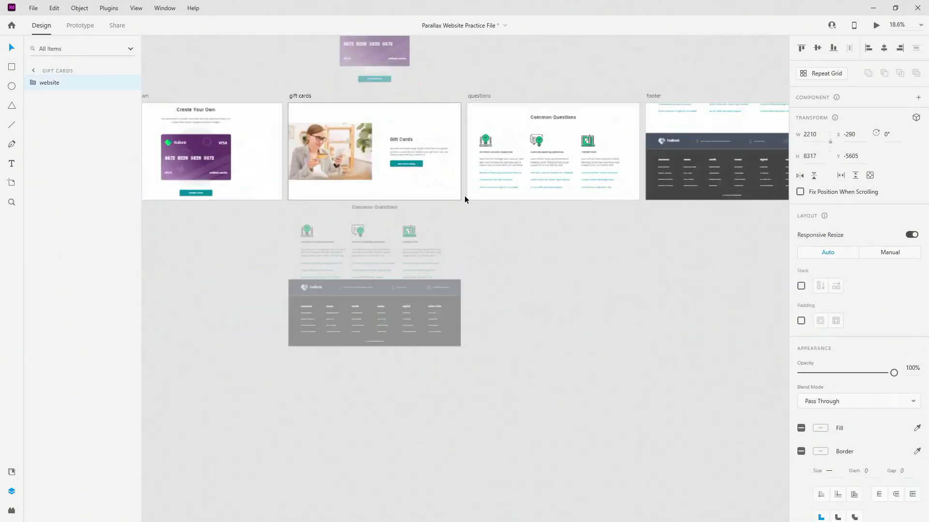
pyautogui.doubleClick(344, 216)
pyautogui.click(345, 212)
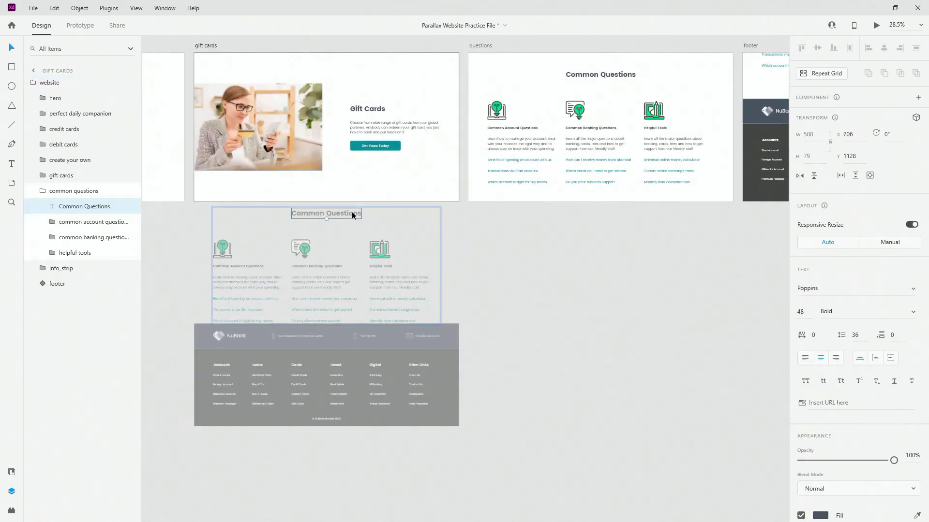
pyautogui.moveTo(345, 213); pyautogui.dragTo(344, 277)
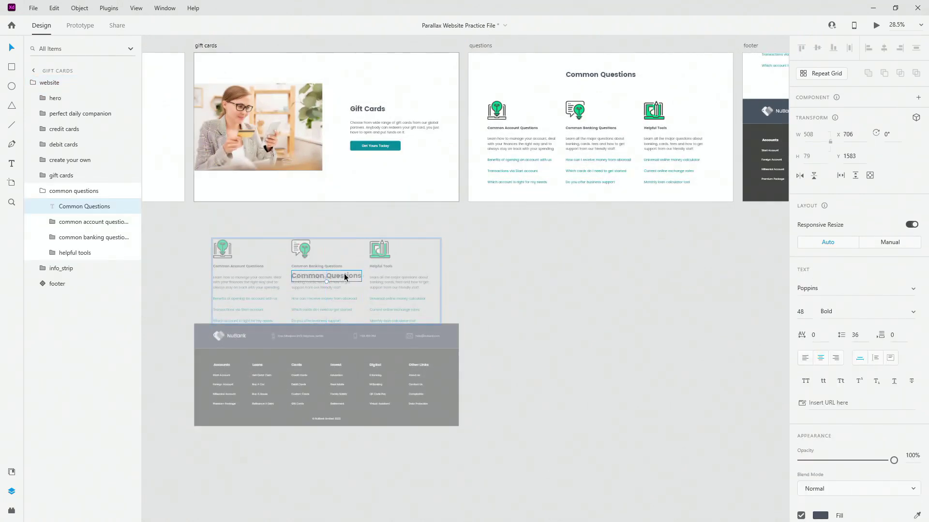
pyautogui.click(323, 263)
pyautogui.moveTo(305, 246); pyautogui.dragTo(310, 354)
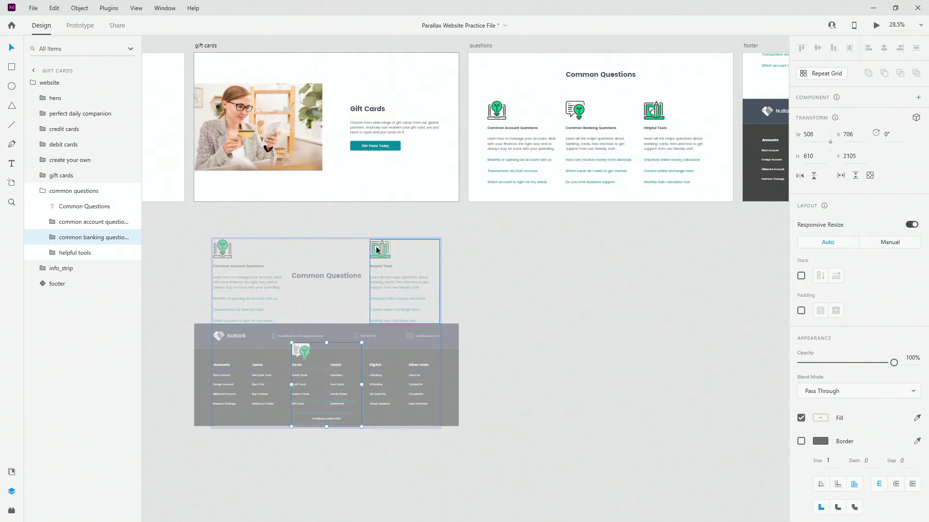
# - Move the Helpful Tools block past the gift cards artboard's right edge and the Common Account Questions block past its left edge, to X -508
pyautogui.moveTo(380, 249); pyautogui.dragTo(480, 250)
pyautogui.click(220, 250)
pyautogui.moveTo(221, 251)
pyautogui.mouseDown()
pyautogui.moveTo(149, 247)
pyautogui.moveTo(225, 243)
pyautogui.mouseUp()
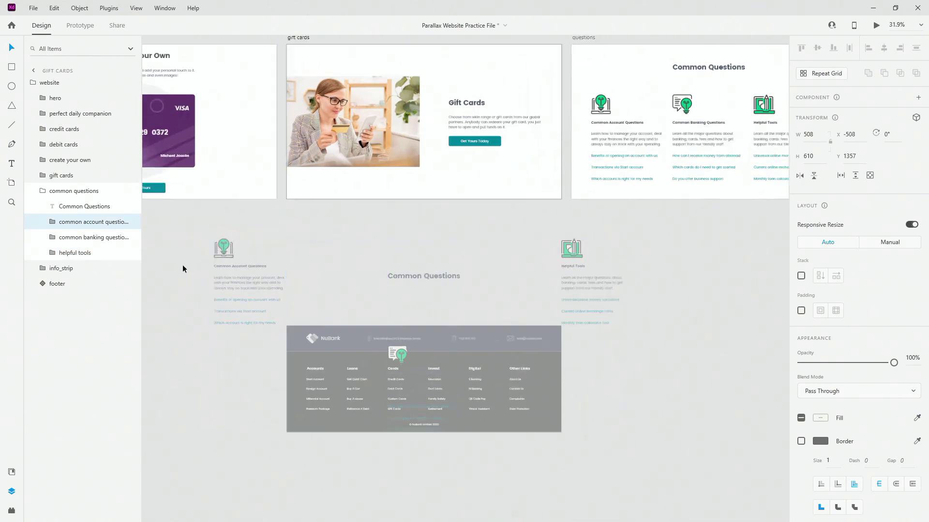
# - Below the gift cards artboard, move the Common Account Questions description, heading and icon farther left together, to X -960
pyautogui.scroll(3, 182, 265)
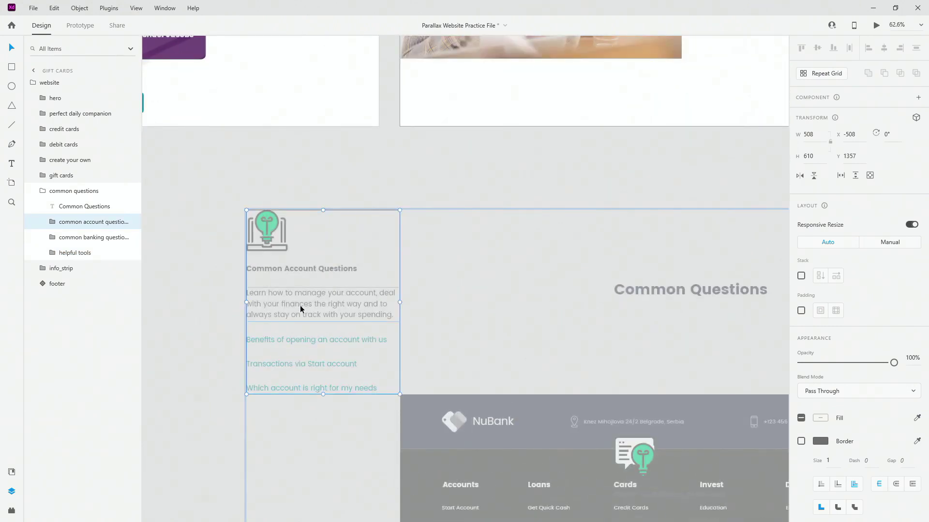
pyautogui.doubleClick(317, 296)
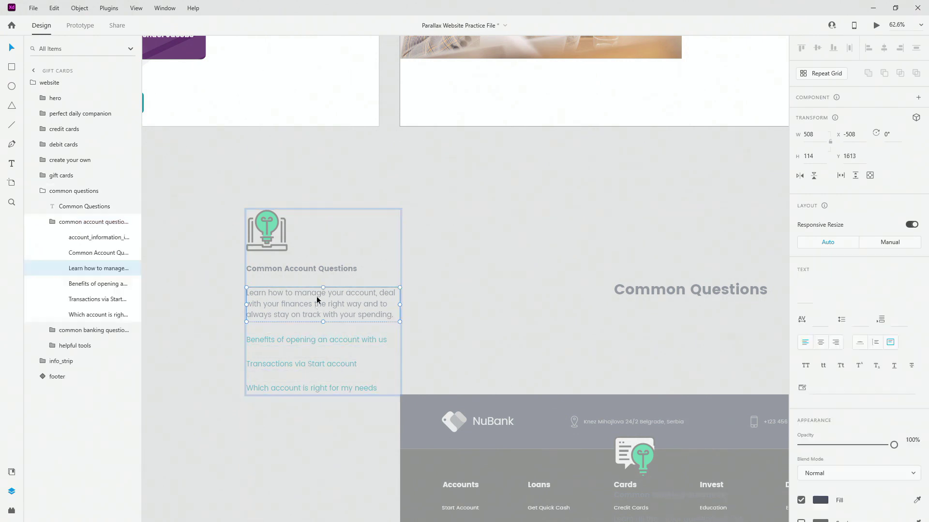
pyautogui.keyDown('shift'); pyautogui.click(321, 269); pyautogui.keyUp('shift')
pyautogui.keyDown('shift'); pyautogui.click(272, 237); pyautogui.keyUp('shift')
pyautogui.moveTo(339, 269); pyautogui.dragTo(203, 273)
pyautogui.moveTo(207, 375); pyautogui.dragTo(424, 394)
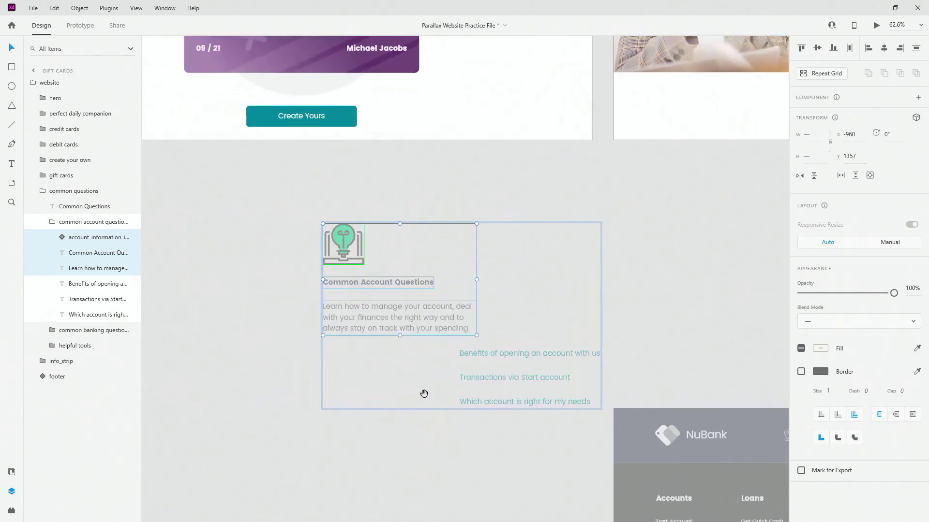
# - Stagger the Common Account Questions block by shifting its heading and icon left to X -1294, and the icon alone to about X -1452
pyautogui.keyDown('shift'); pyautogui.click(398, 319); pyautogui.keyUp('shift')
pyautogui.moveTo(406, 283); pyautogui.dragTo(305, 282)
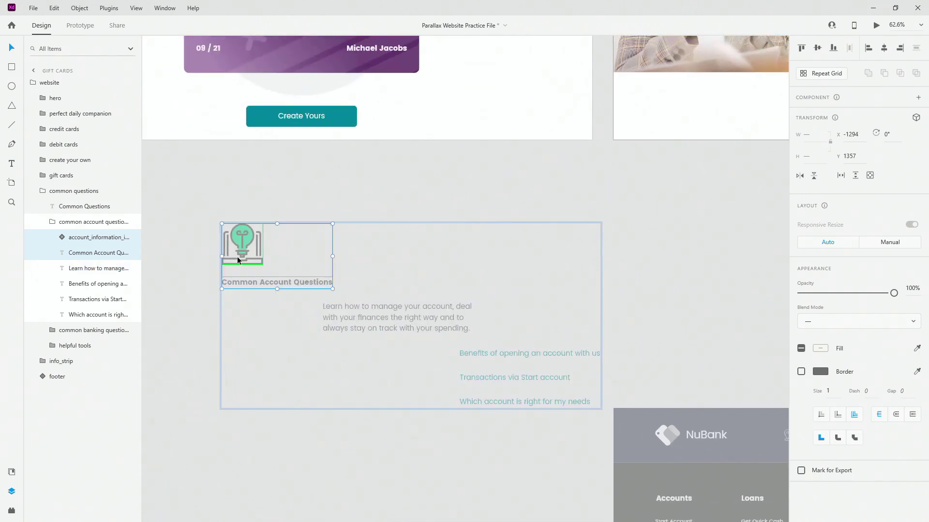
pyautogui.keyDown('shift'); pyautogui.click(266, 285); pyautogui.keyUp('shift')
pyautogui.moveTo(237, 238); pyautogui.dragTo(199, 237)
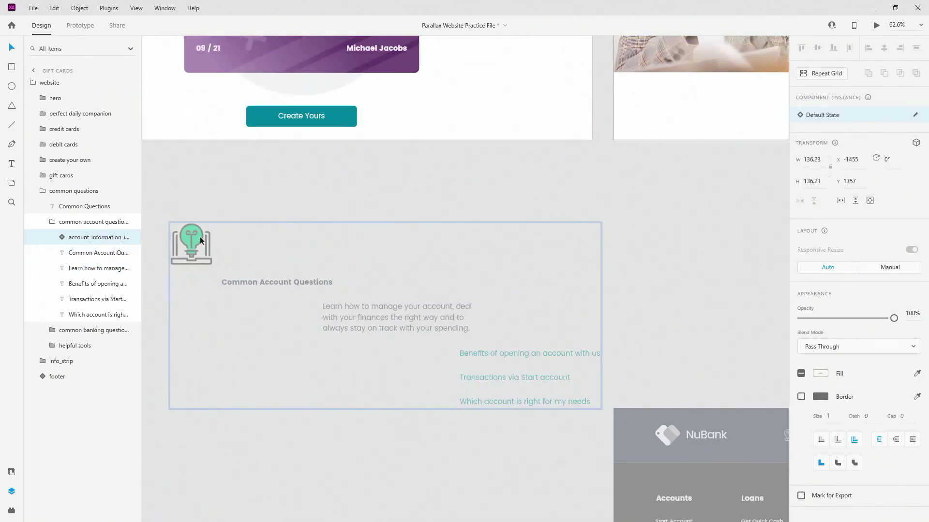
# - Move the whole Helpful Tools block farther past the gift cards artboard's right edge, to X 1968
pyautogui.scroll(-5, 199, 236)
pyautogui.hscroll(5, 300, 250)
pyautogui.scroll(6, 399, 268)
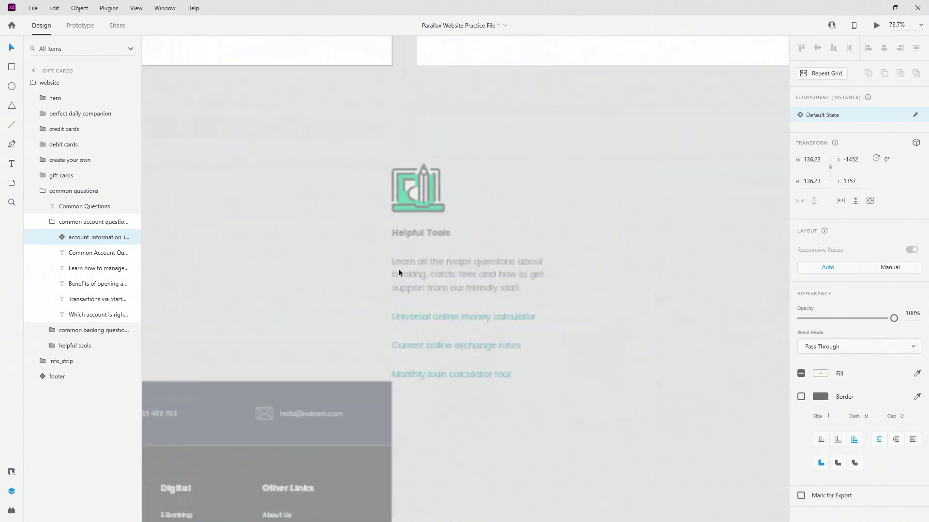
pyautogui.click(430, 325)
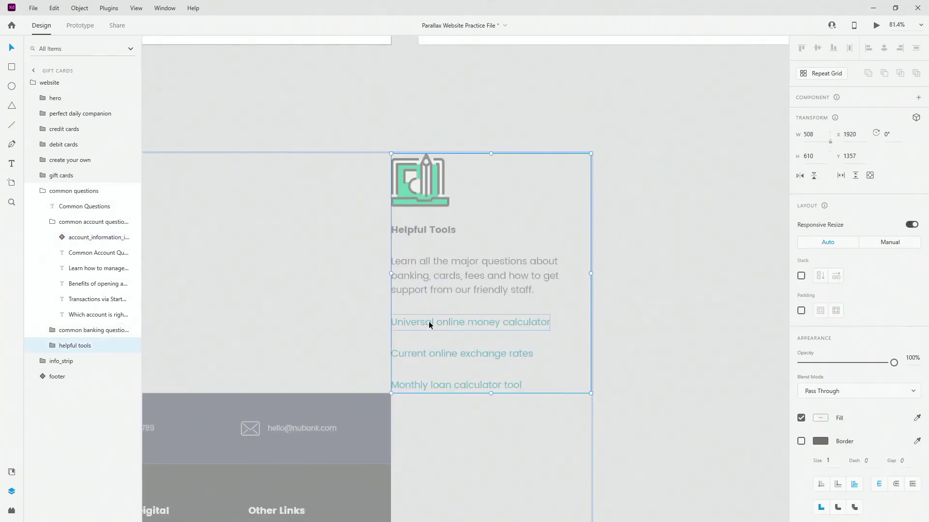
pyautogui.click(430, 325)
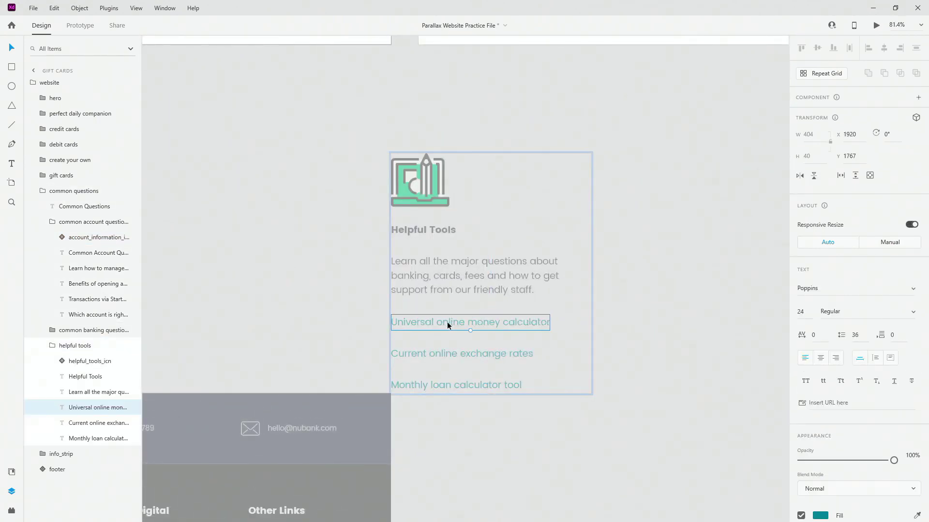
pyautogui.click(75, 346)
pyautogui.moveTo(460, 276); pyautogui.dragTo(479, 277)
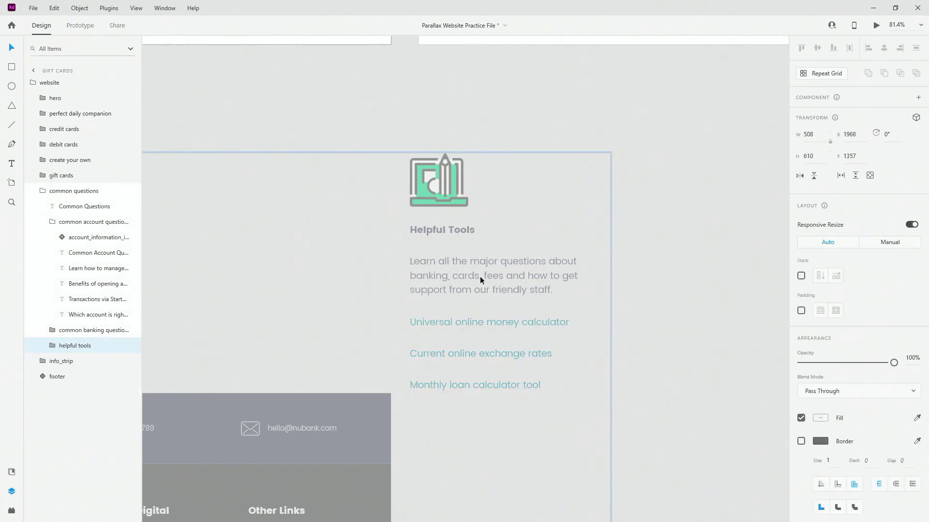
# - Stagger the Helpful Tools description, heading and icon farther to the right than the block's links
pyautogui.click(451, 268)
pyautogui.keyDown('shift'); pyautogui.click(448, 234); pyautogui.keyUp('shift')
pyautogui.keyDown('shift'); pyautogui.click(442, 193); pyautogui.keyUp('shift')
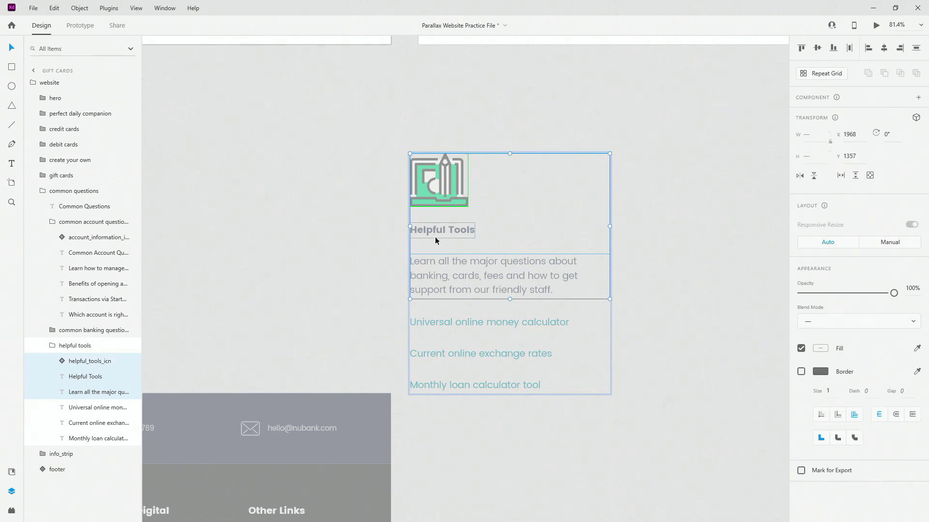
pyautogui.moveTo(434, 237); pyautogui.dragTo(722, 204)
pyautogui.keyDown('shift'); pyautogui.click(580, 263); pyautogui.keyUp('shift')
pyautogui.click(743, 203)
# - Below the questions artboard, move the info strip's logo and location past the artboard's left edge, with the logo farthest out at X -975
pyautogui.scroll(-4, 659, 242)
pyautogui.click(580, 108)
pyautogui.scroll(-2, 501, 215)
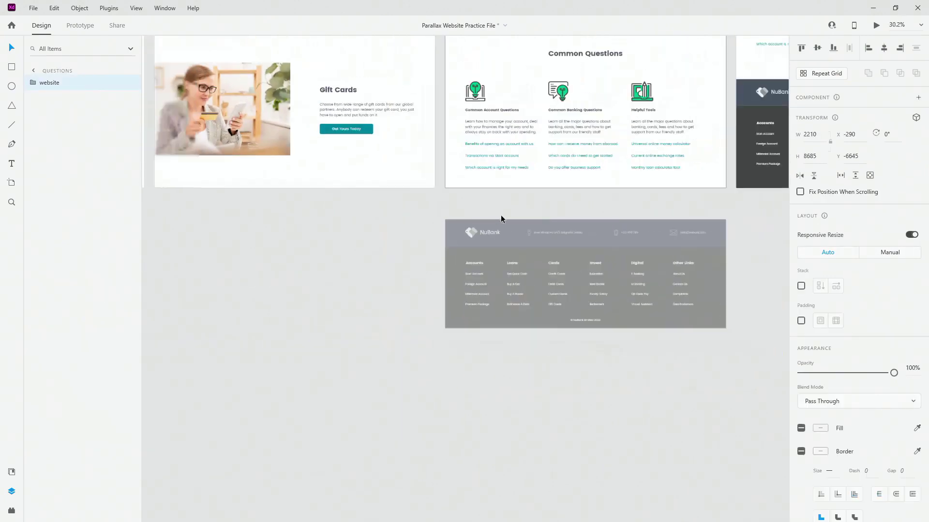
pyautogui.click(549, 223)
pyautogui.scroll(2, 655, 230)
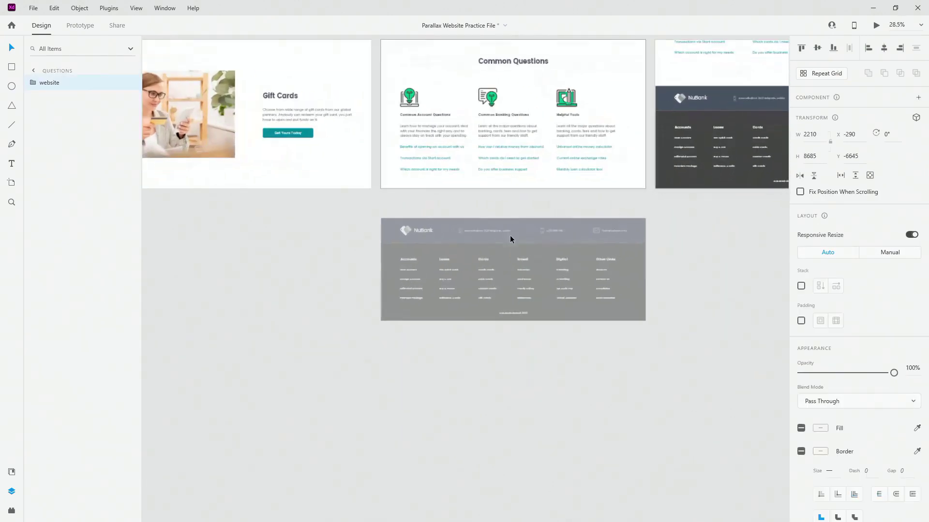
pyautogui.doubleClick(499, 234)
pyautogui.scroll(2, 392, 227)
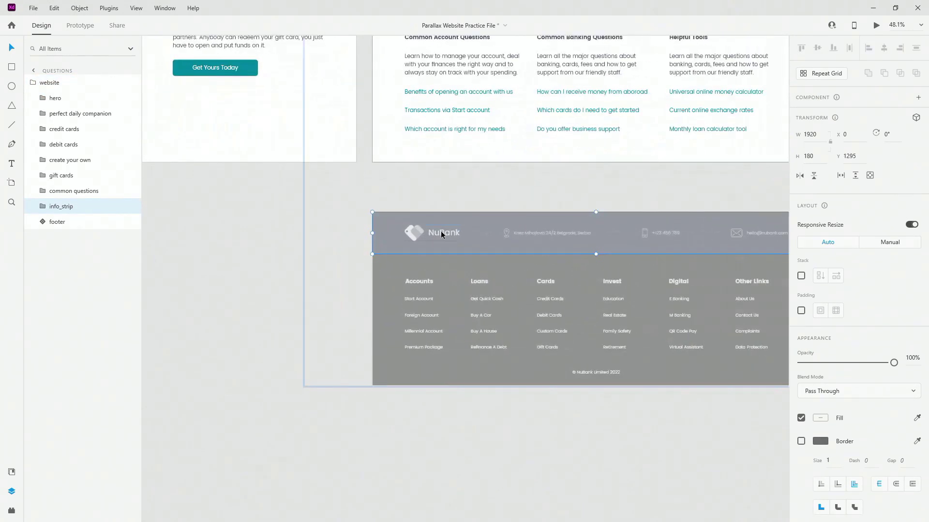
pyautogui.doubleClick(441, 233)
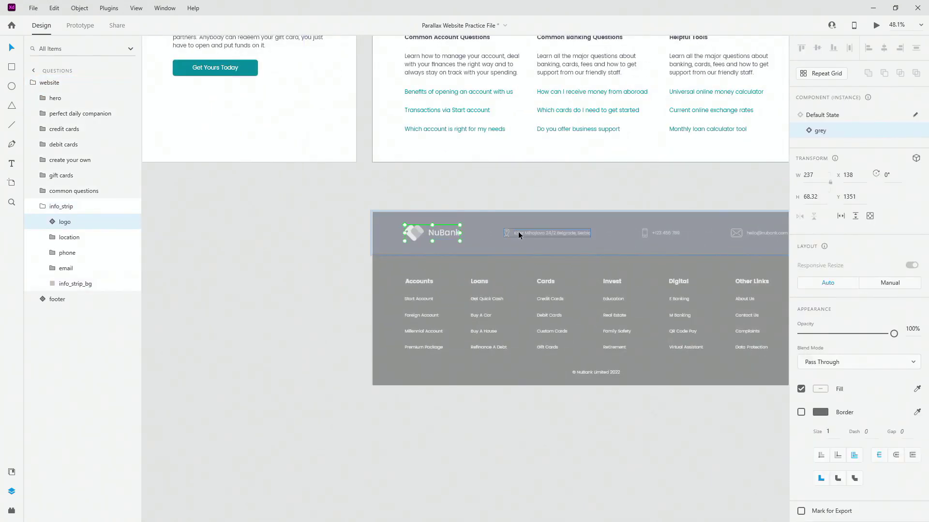
pyautogui.keyDown('shift'); pyautogui.click(539, 234); pyautogui.keyUp('shift')
pyautogui.moveTo(539, 234); pyautogui.dragTo(326, 231)
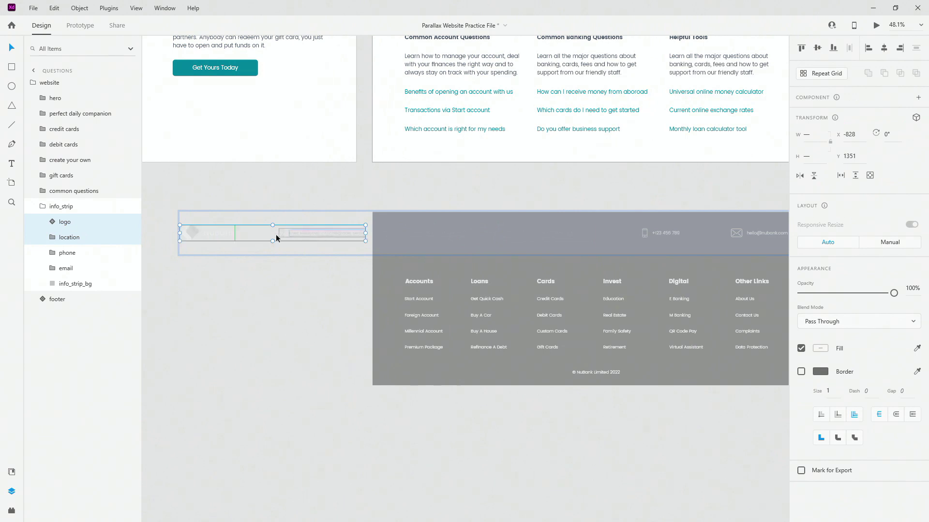
pyautogui.keyDown('shift'); pyautogui.click(301, 233); pyautogui.keyUp('shift')
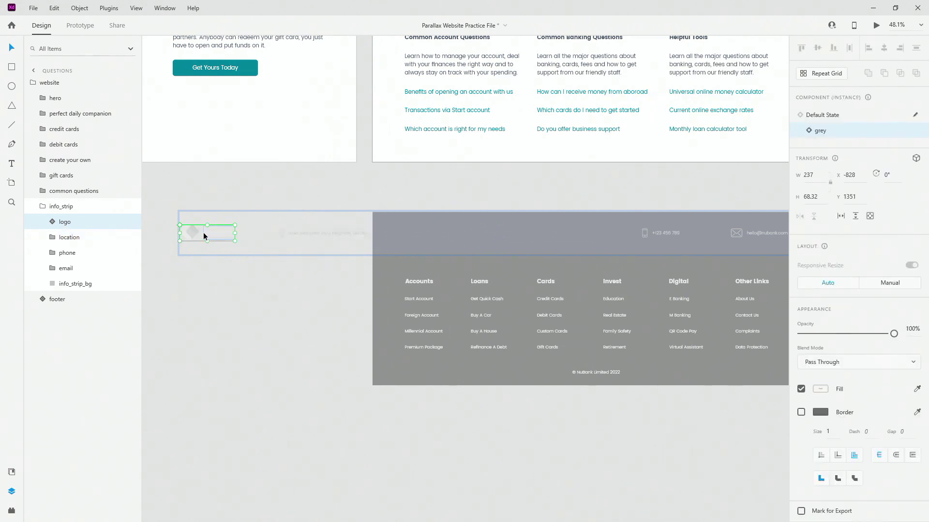
pyautogui.moveTo(203, 232); pyautogui.dragTo(173, 234)
# - Move the info strip's phone and email items past the questions artboard's right edge, with the email farther out
pyautogui.moveTo(577, 281); pyautogui.dragTo(371, 269)
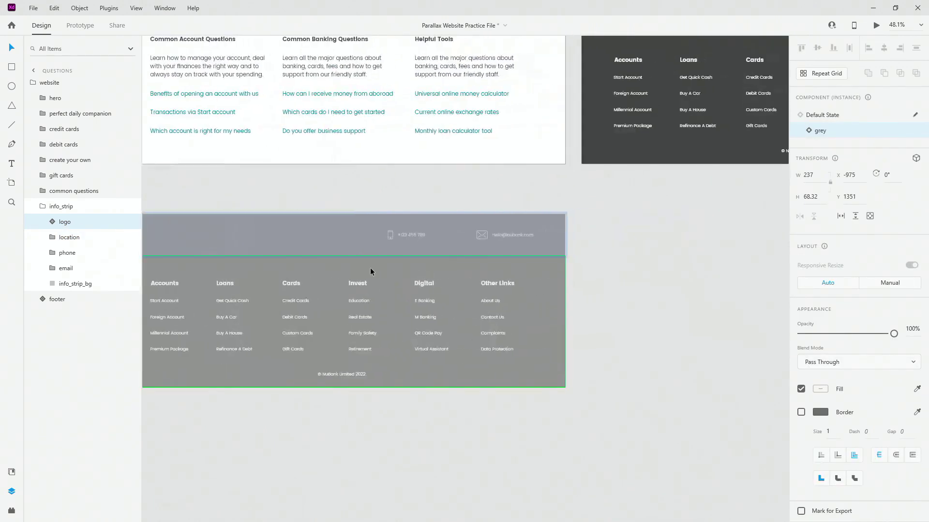
pyautogui.click(414, 235)
pyautogui.keyDown('shift'); pyautogui.click(475, 234); pyautogui.keyUp('shift')
pyautogui.moveTo(404, 234); pyautogui.dragTo(598, 234)
pyautogui.click(587, 237)
pyautogui.moveTo(694, 234); pyautogui.dragTo(762, 235)
# - Lower the info strip's background below the questions artboard to Y 1476 and collapse the info_strip group
pyautogui.click(402, 246)
pyautogui.moveTo(402, 246); pyautogui.dragTo(466, 291)
pyautogui.click(41, 205)
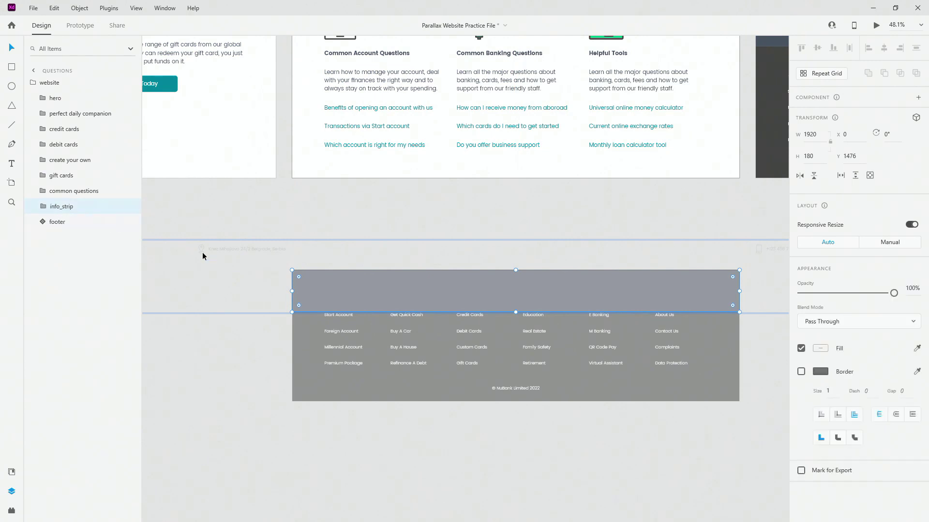
# - In Prototype mode, link the hero artboard's woman image to the companion artboard with Tap, Auto-Animate, Ease In-Out easing and 2 s duration
pyautogui.scroll(-4, 376, 297)
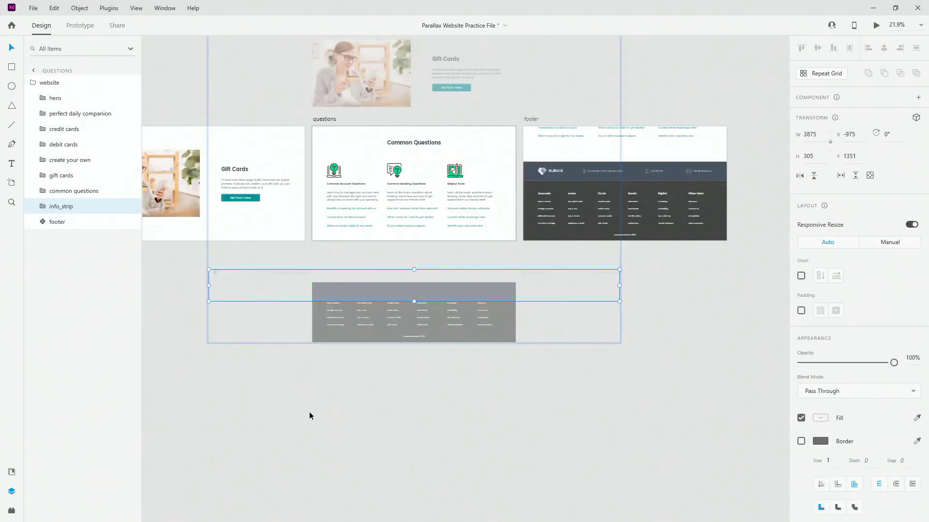
pyautogui.hscroll(-10, 500, 347)
pyautogui.hscroll(-14, 500, 348)
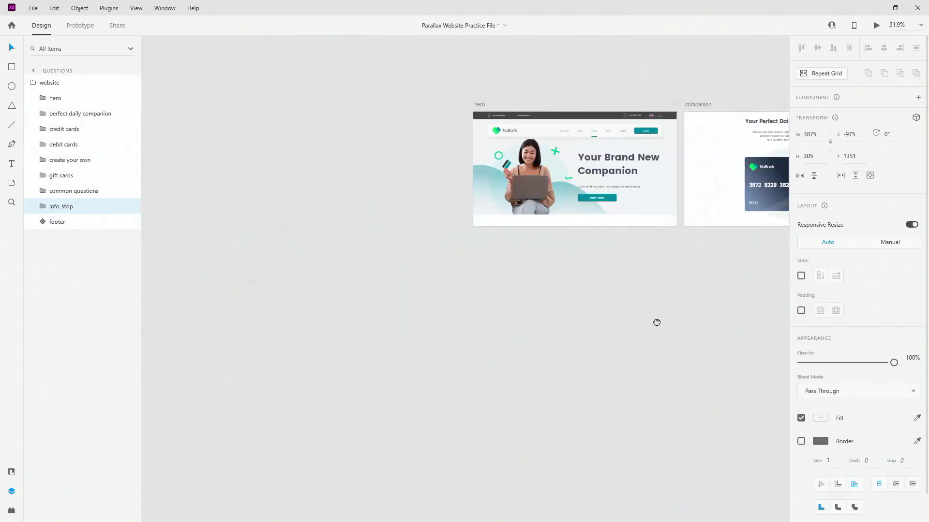
pyautogui.moveTo(540, 337); pyautogui.dragTo(457, 367)
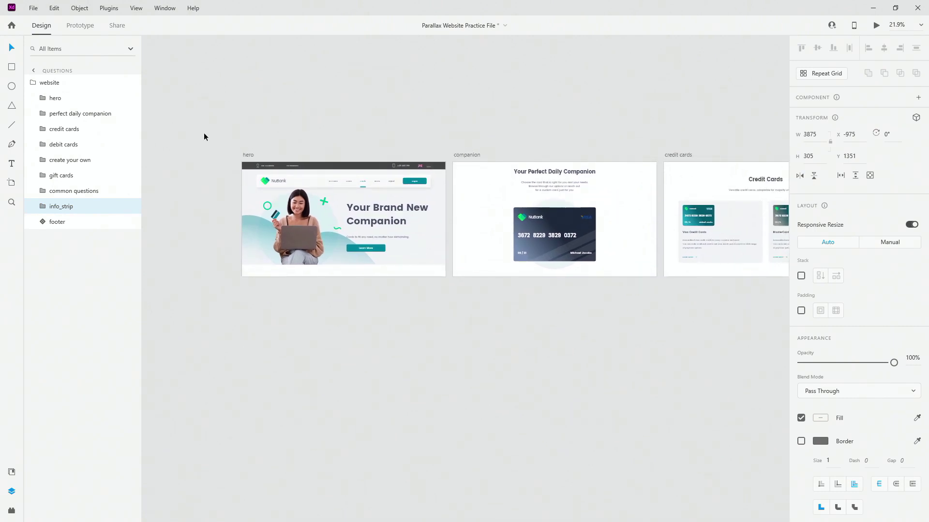
pyautogui.click(81, 25)
pyautogui.scroll(2, 346, 219)
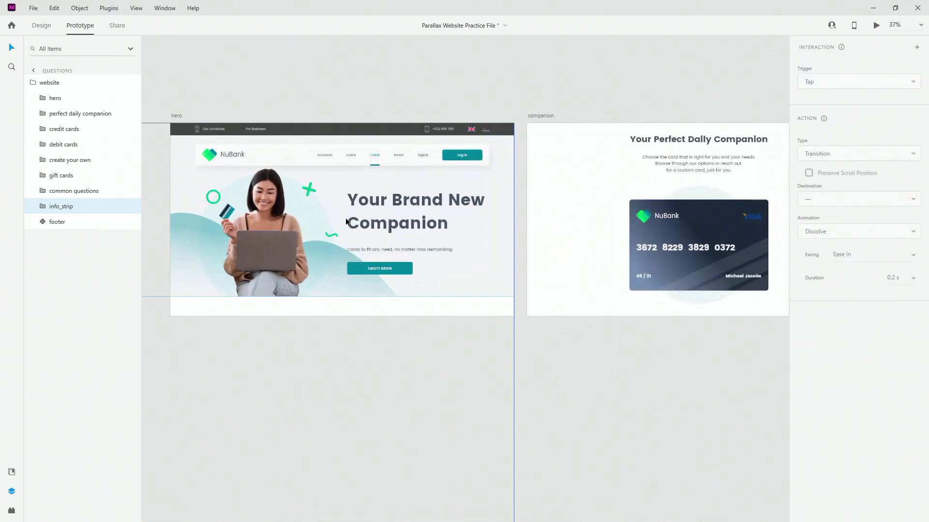
pyautogui.doubleClick(269, 241)
pyautogui.moveTo(310, 232); pyautogui.dragTo(581, 227)
# - Link the Your Perfect Daily Companion heading back to the hero artboard and its description forward to the credit cards artboard
pyautogui.hscroll(4, 677, 87)
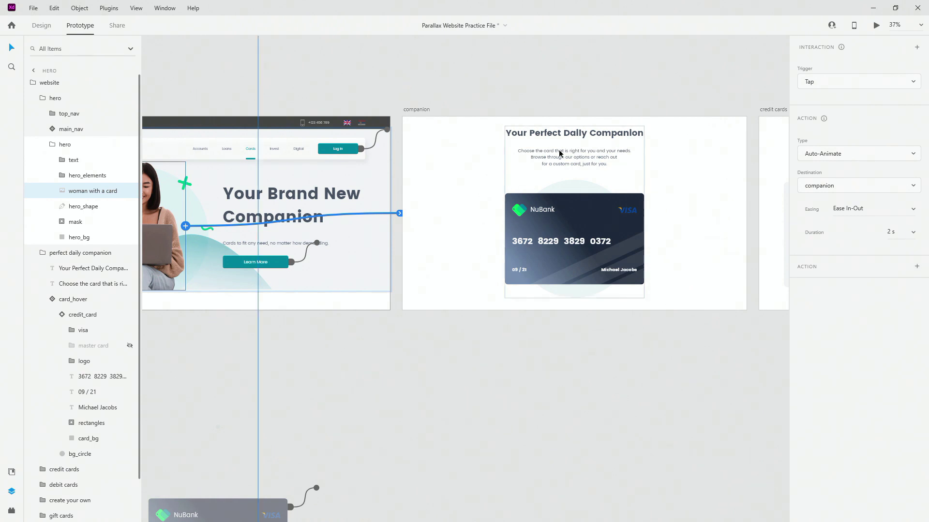
pyautogui.click(574, 137)
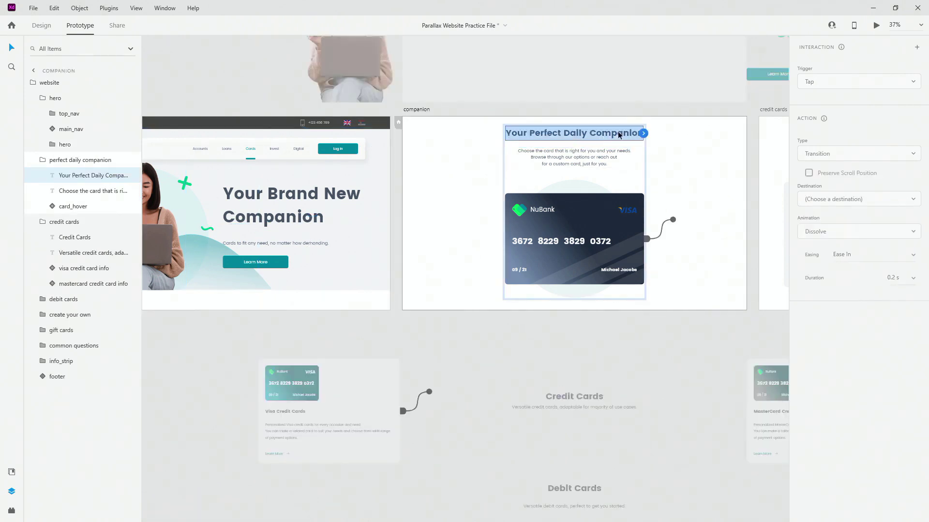
pyautogui.moveTo(644, 134); pyautogui.dragTo(382, 187)
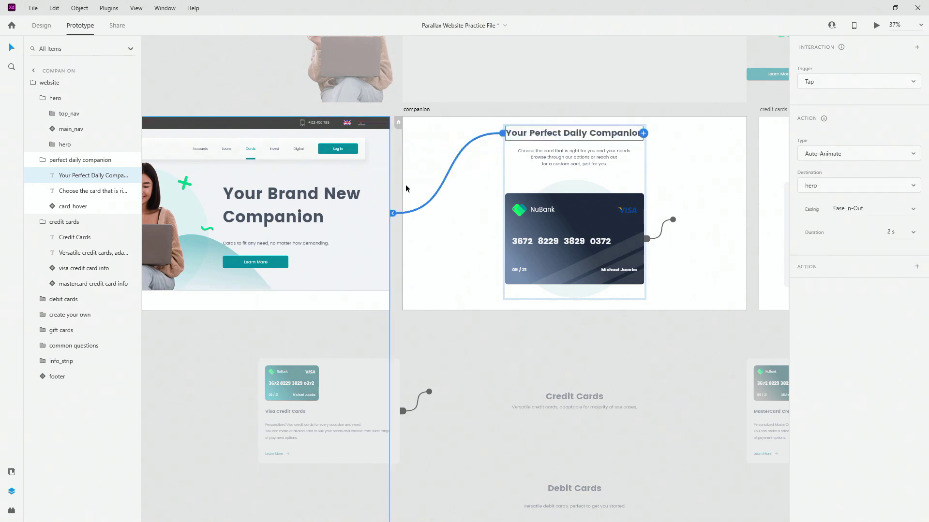
pyautogui.click(574, 157)
pyautogui.hscroll(5, 674, 145)
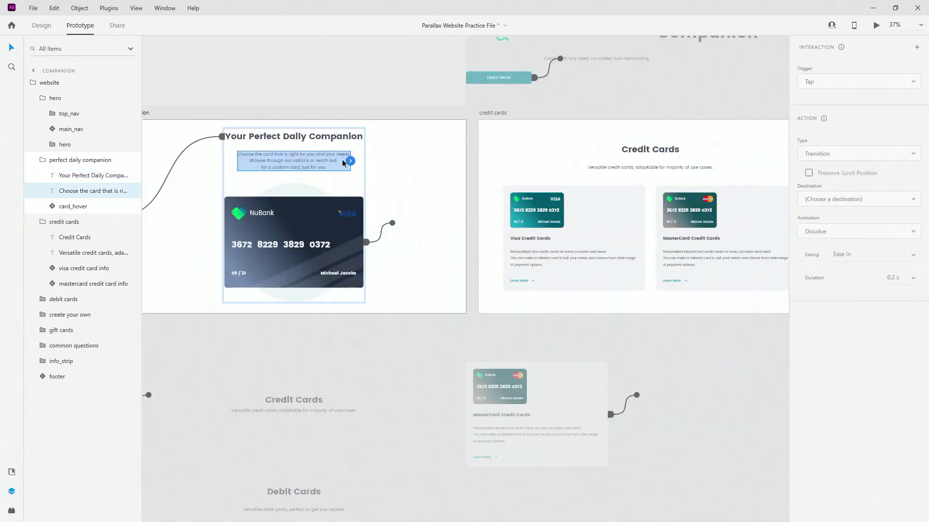
pyautogui.moveTo(390, 163); pyautogui.dragTo(659, 192)
# - Link the Credit Cards heading back to the companion artboard and its description forward to the debit cards artboard
pyautogui.click(648, 149)
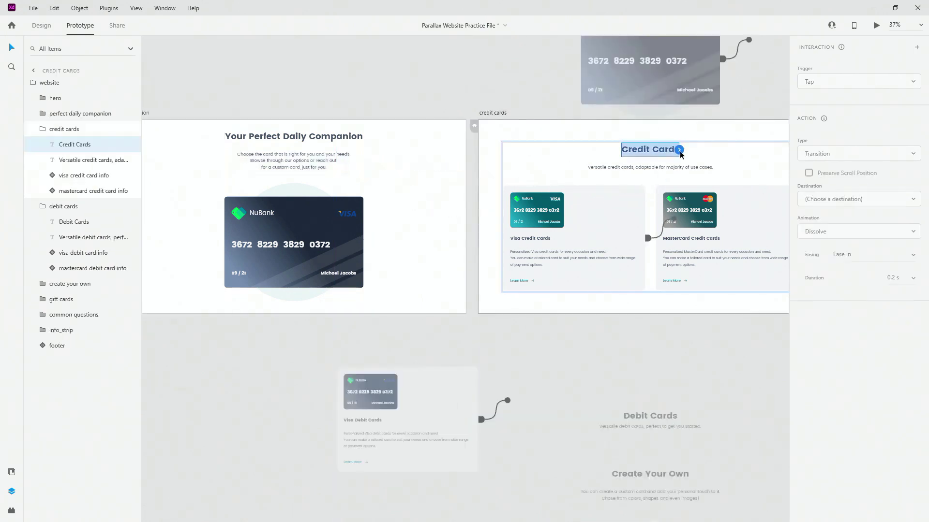
pyautogui.moveTo(679, 150); pyautogui.dragTo(295, 203)
pyautogui.hscroll(10, 726, 194)
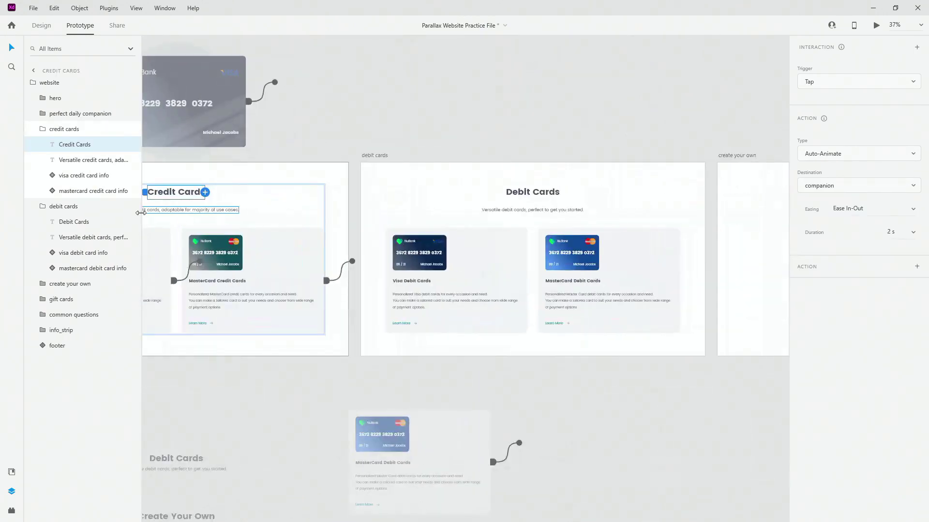
pyautogui.click(191, 211)
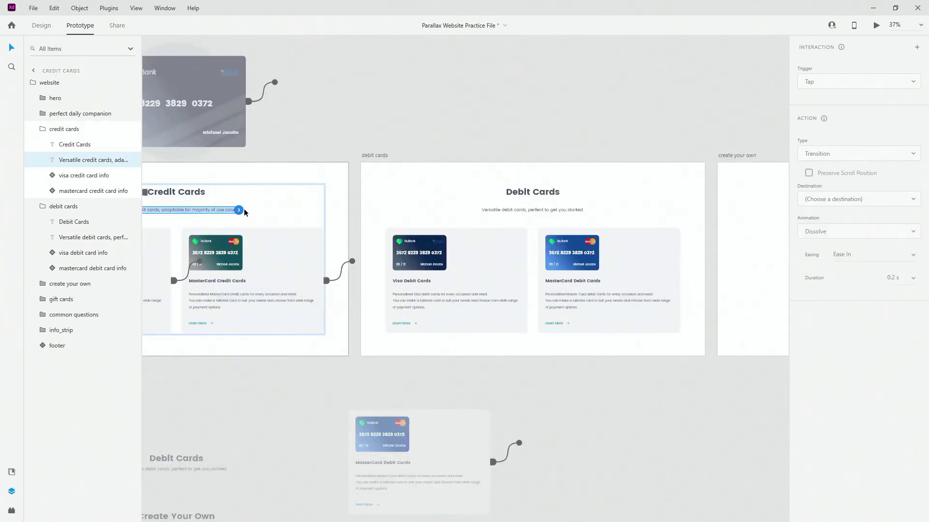
# - Link the Debit Cards heading back to the credit cards artboard and its description forward to the create your own artboard
pyautogui.doubleClick(545, 194)
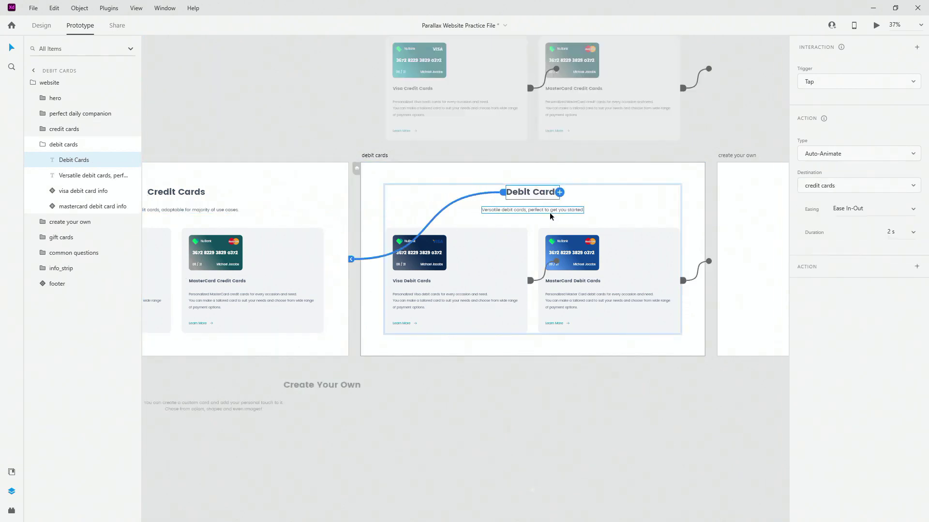
pyautogui.click(573, 214)
pyautogui.moveTo(584, 210); pyautogui.dragTo(752, 228)
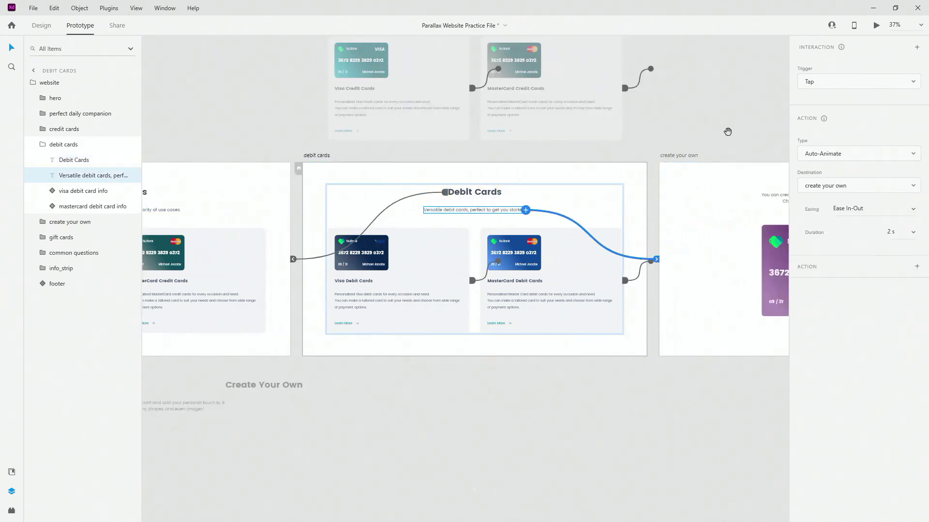
# - Link the Create Your Own heading back to the debit cards artboard and its description forward to the gift cards artboard
pyautogui.hscroll(5, 497, 156)
pyautogui.doubleClick(523, 185)
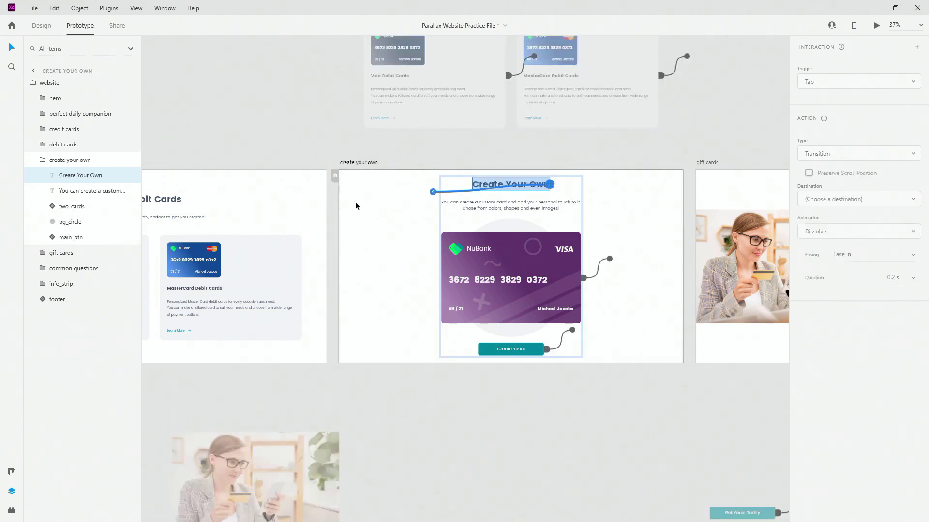
pyautogui.moveTo(356, 206); pyautogui.dragTo(246, 203)
pyautogui.click(518, 205)
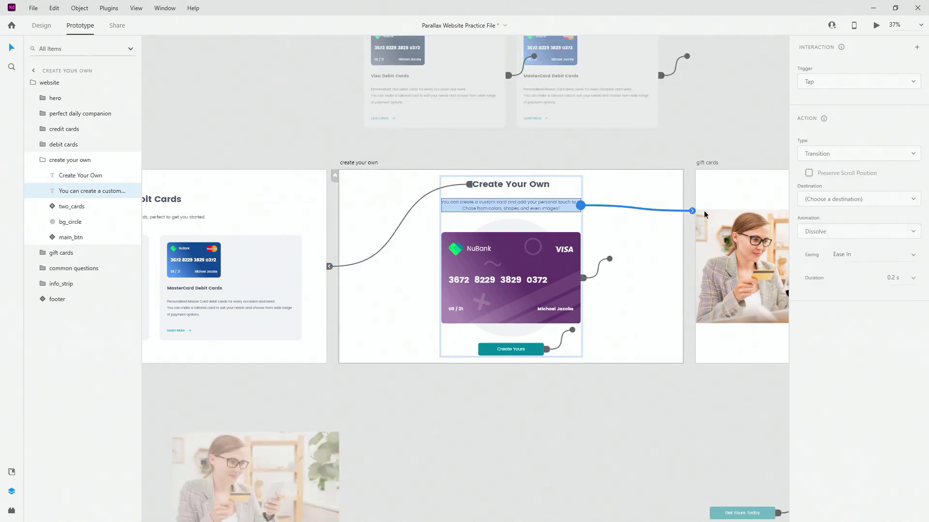
pyautogui.moveTo(704, 214); pyautogui.dragTo(723, 172)
# - Link the Gift Cards heading back to the create your own artboard and its description forward to the questions artboard
pyautogui.hscroll(5, 424, 150)
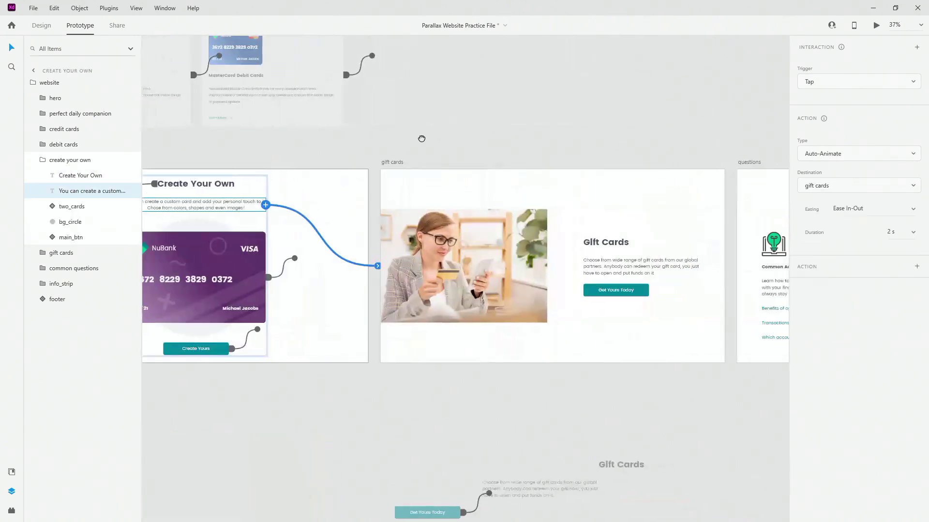
pyautogui.click(602, 244)
pyautogui.moveTo(628, 242); pyautogui.dragTo(324, 251)
pyautogui.click(688, 271)
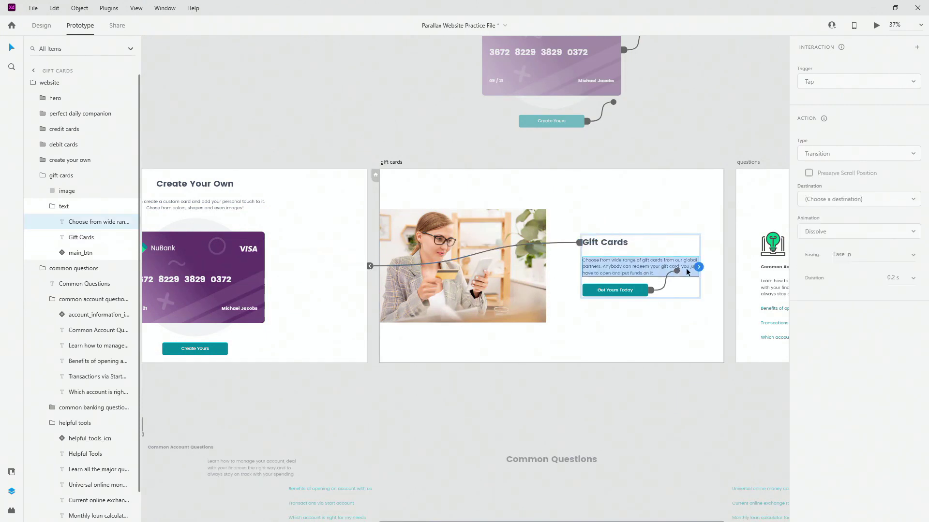
pyautogui.moveTo(699, 266); pyautogui.dragTo(734, 166)
# - Link the Common Questions heading back to the gift cards artboard and the common banking questions group forward to the footer artboard
pyautogui.moveTo(753, 128); pyautogui.dragTo(423, 122)
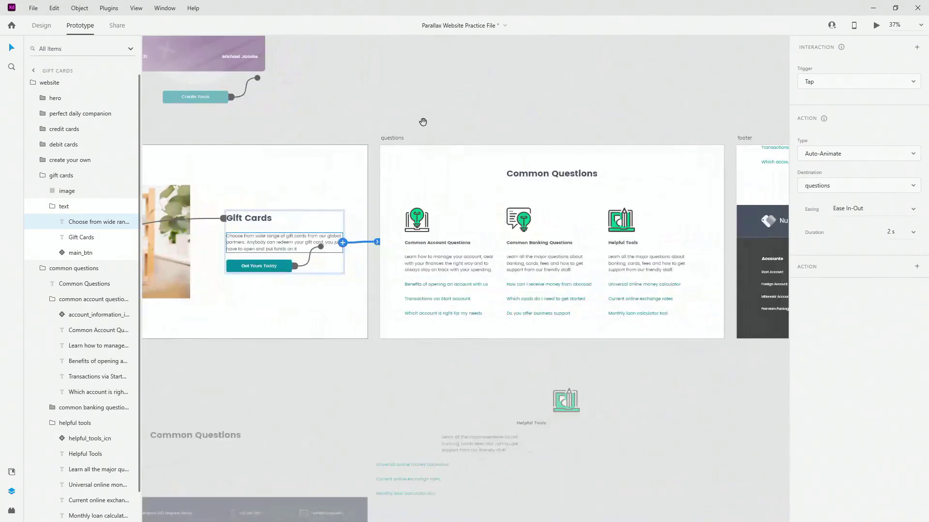
pyautogui.click(550, 178)
pyautogui.moveTo(598, 174); pyautogui.dragTo(242, 174)
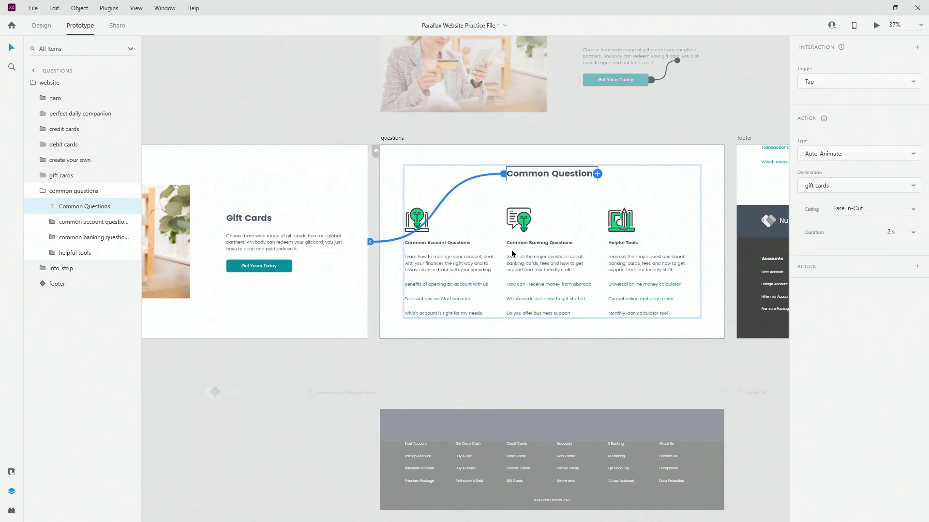
pyautogui.click(526, 244)
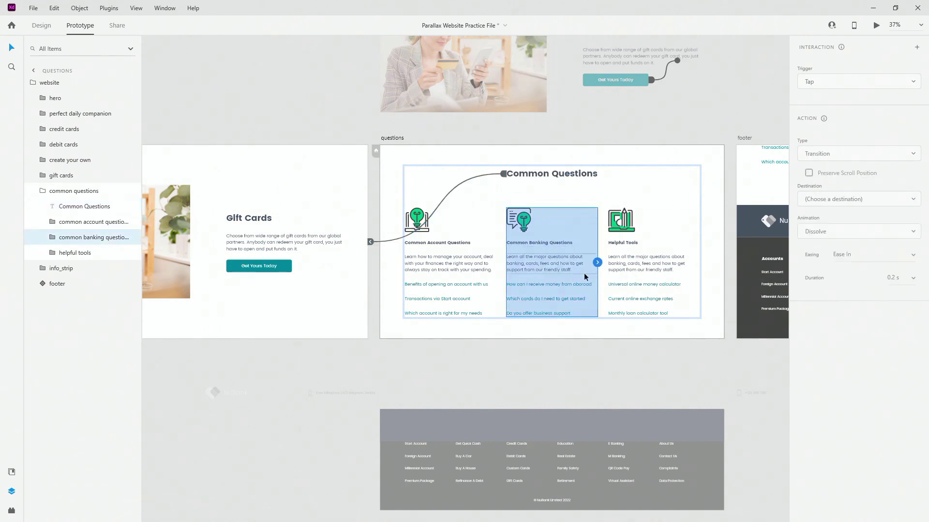
pyautogui.moveTo(599, 267); pyautogui.dragTo(774, 215)
# - Link the info strip on the footer artboard back to the questions artboard
pyautogui.moveTo(767, 408); pyautogui.dragTo(429, 378)
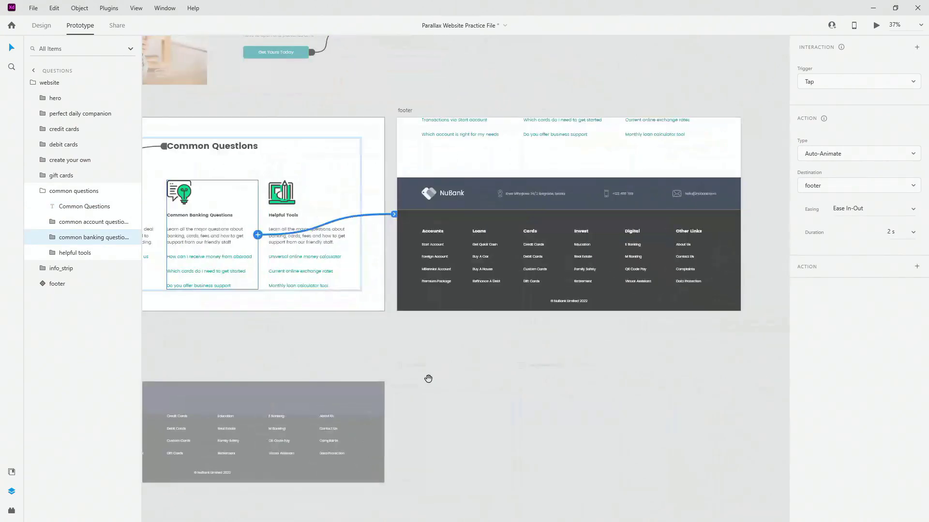
pyautogui.click(509, 204)
pyautogui.click(541, 200)
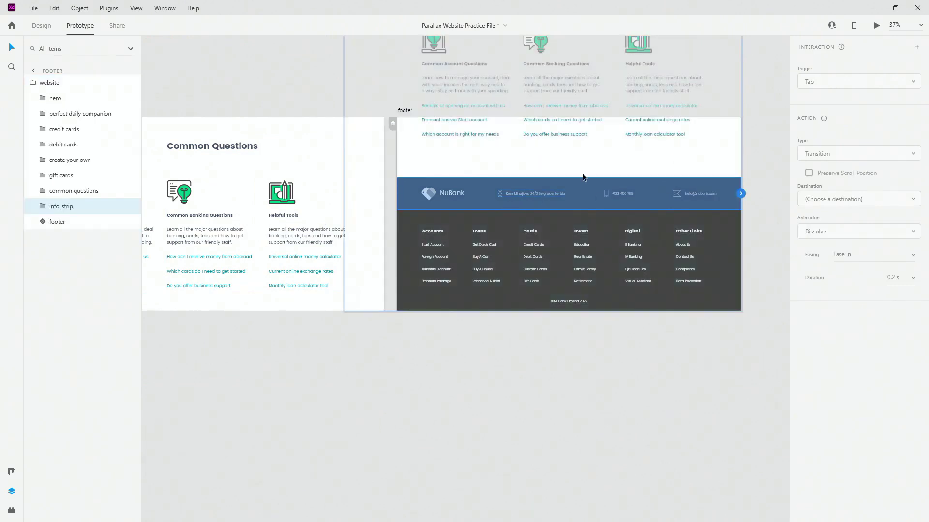
pyautogui.moveTo(526, 154); pyautogui.dragTo(244, 188)
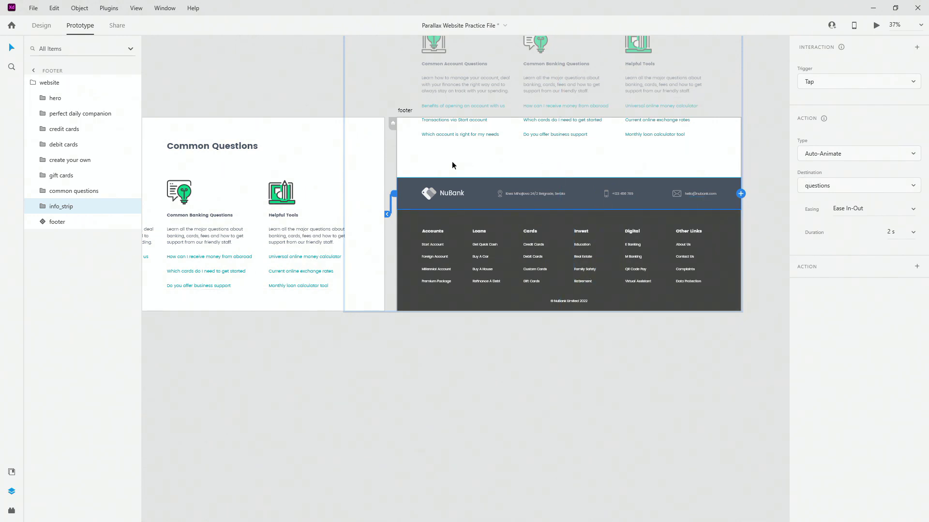
# - Select the hero artboard and open the prototype preview from it
pyautogui.hotkey('ctrl', '0')
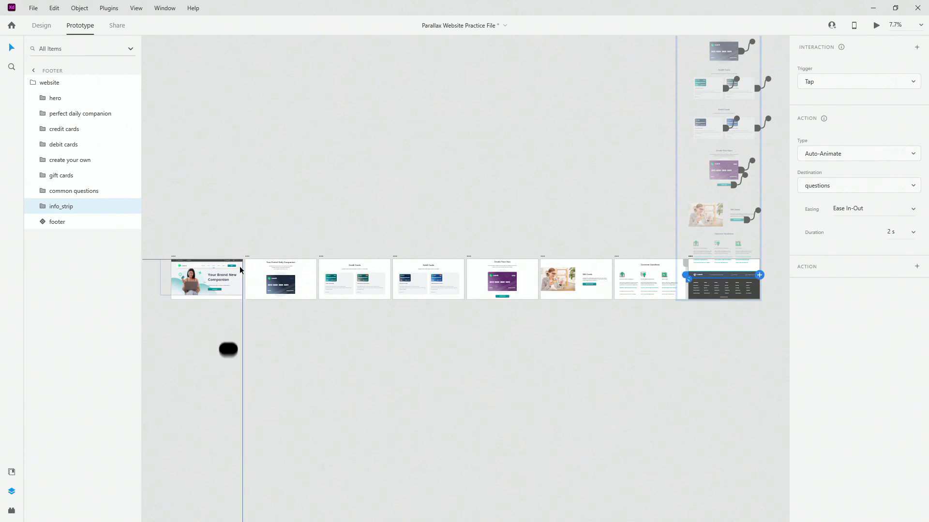
pyautogui.click(174, 256)
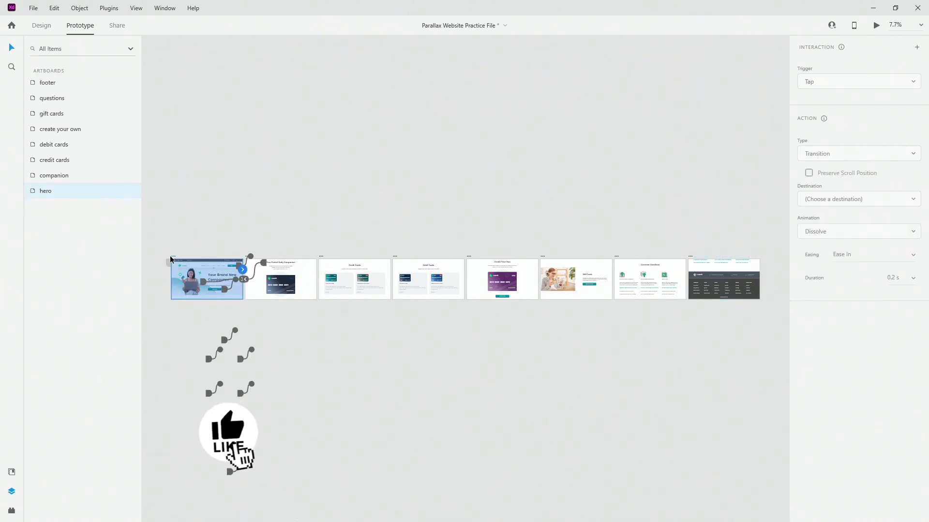
pyautogui.scroll(3, 342, 261)
pyautogui.scroll(4, 344, 305)
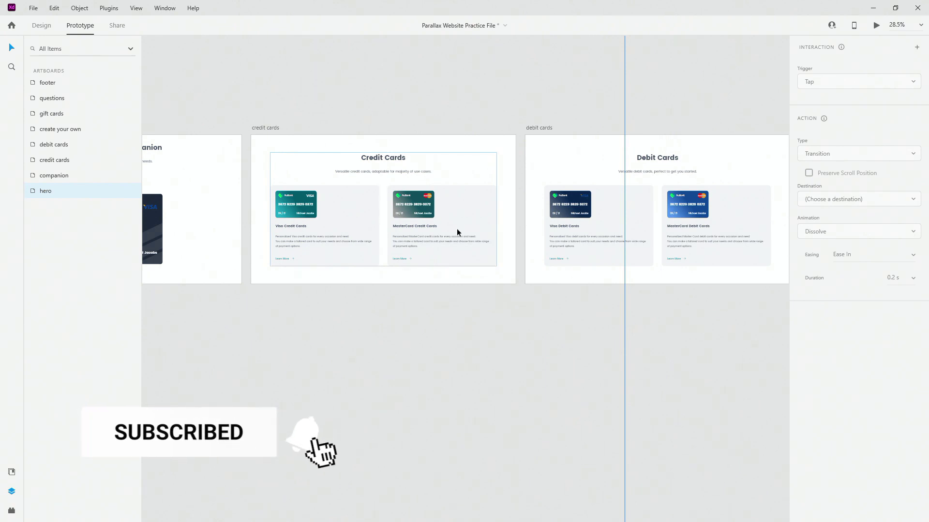
pyautogui.hscroll(2, 456, 232)
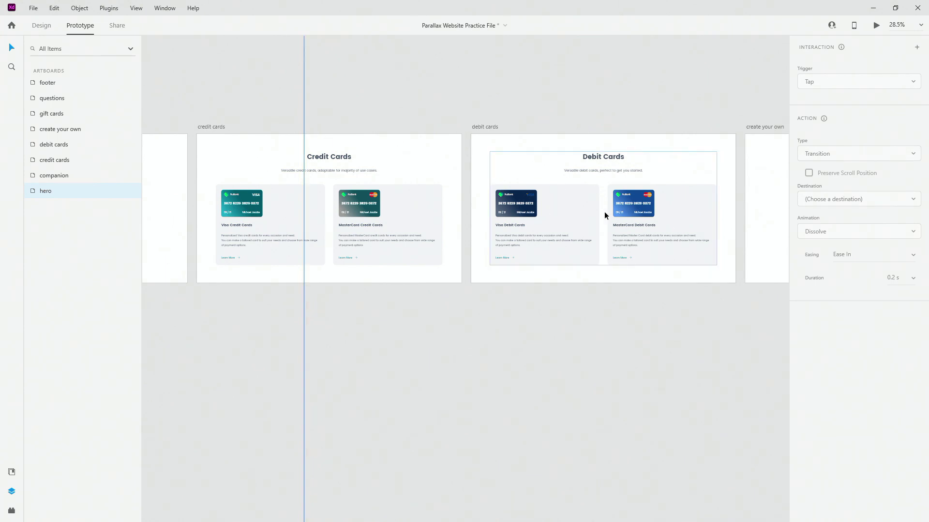
pyautogui.hotkey('ctrl', '0')
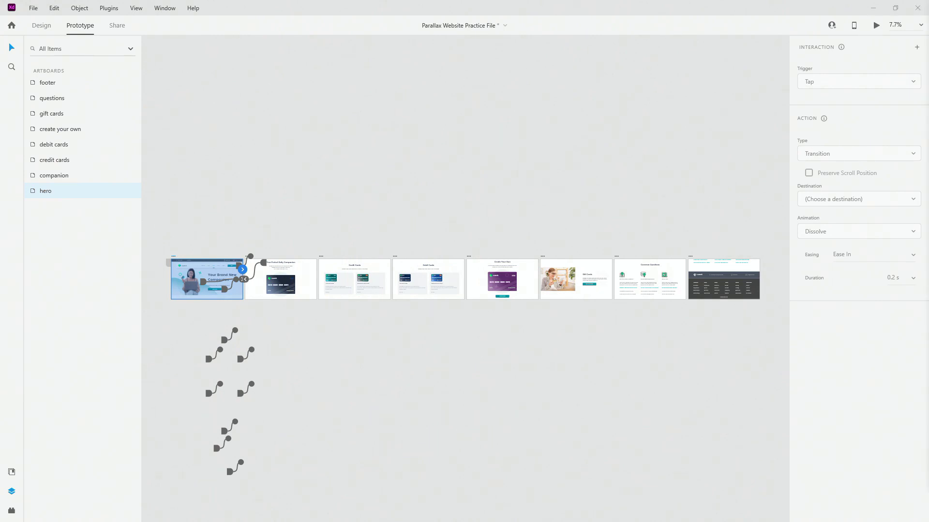
pyautogui.hotkey('ctrl', 'Return')
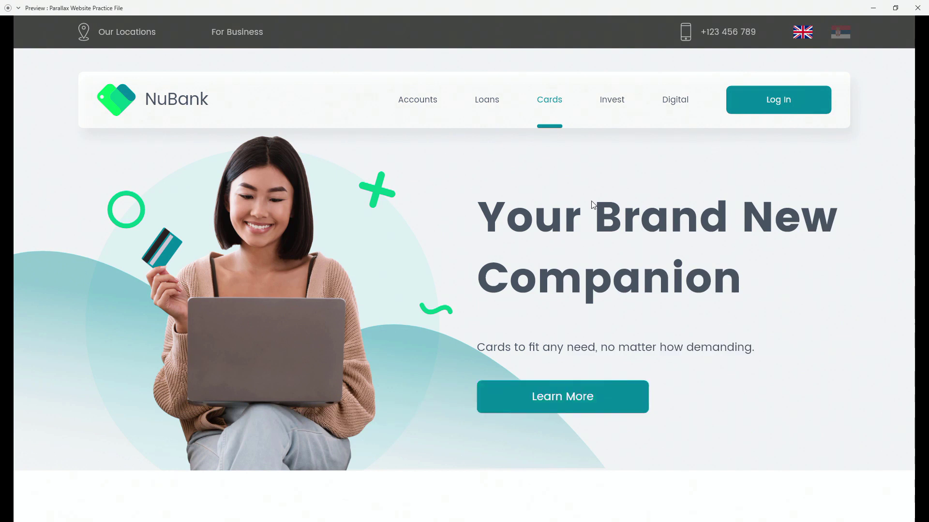
# - Play the prototype forward from the hero through every section to the footer, checking the parallax transitions
pyautogui.scroll(-10, 96, 319)
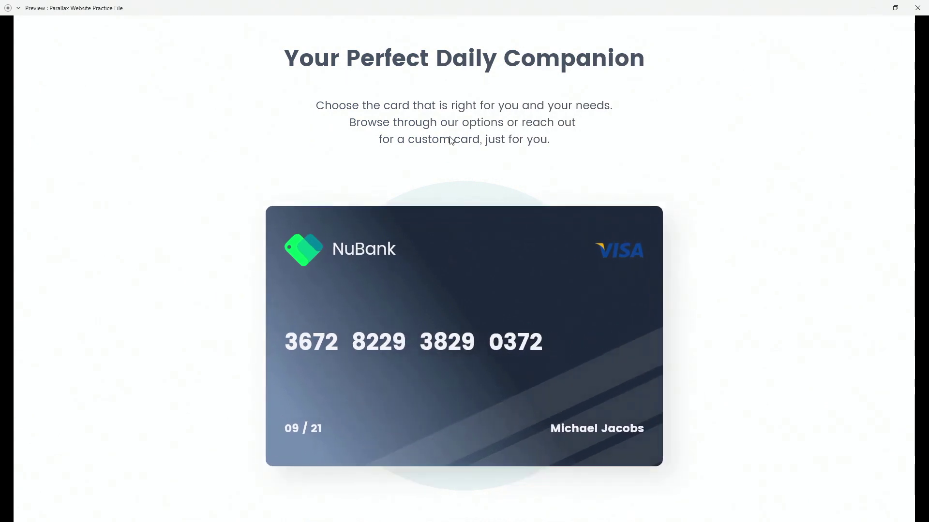
pyautogui.scroll(-8, 228, 166)
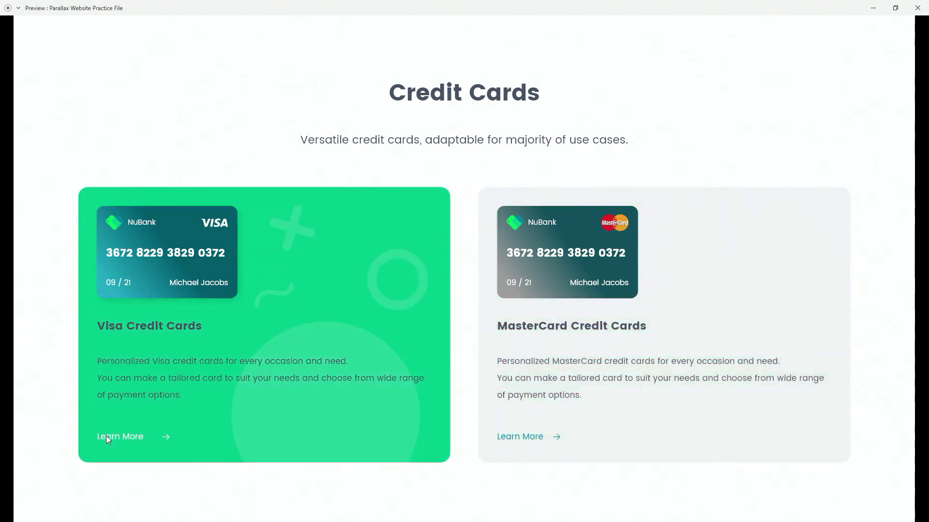
pyautogui.scroll(-9, 259, 146)
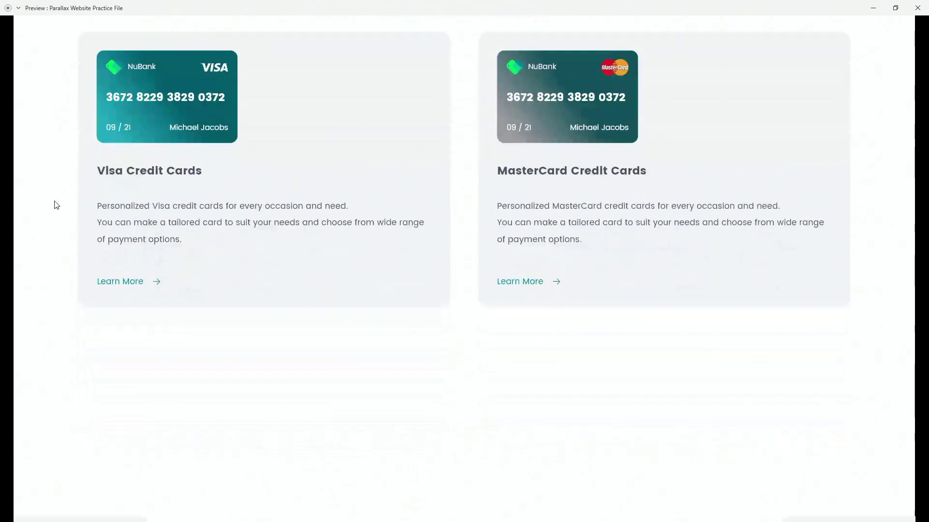
pyautogui.scroll(-2, 57, 205)
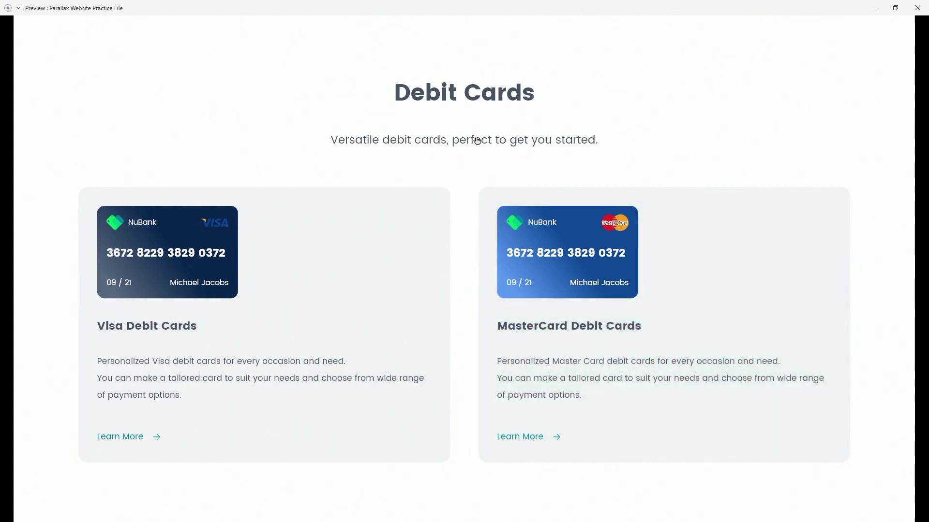
pyautogui.scroll(-10, 1, 177)
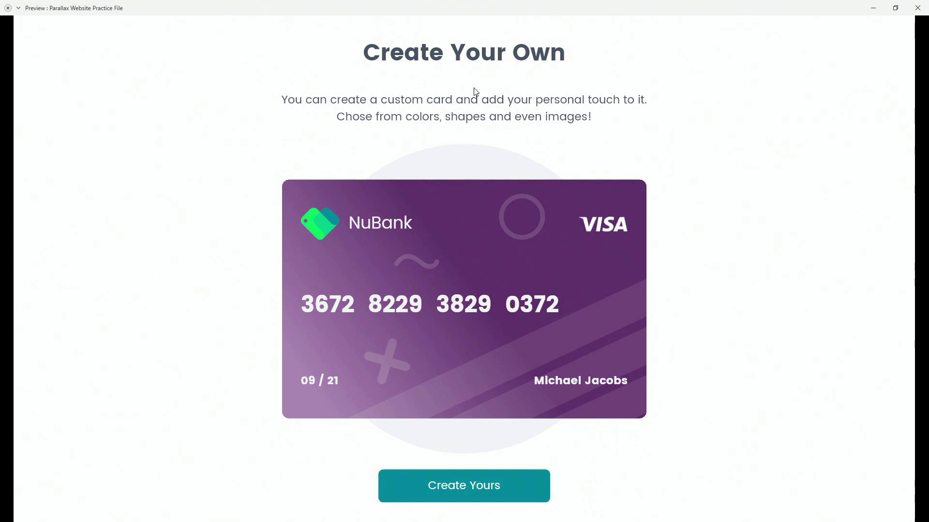
pyautogui.scroll(-2, 165, 150)
pyautogui.scroll(-5, 165, 150)
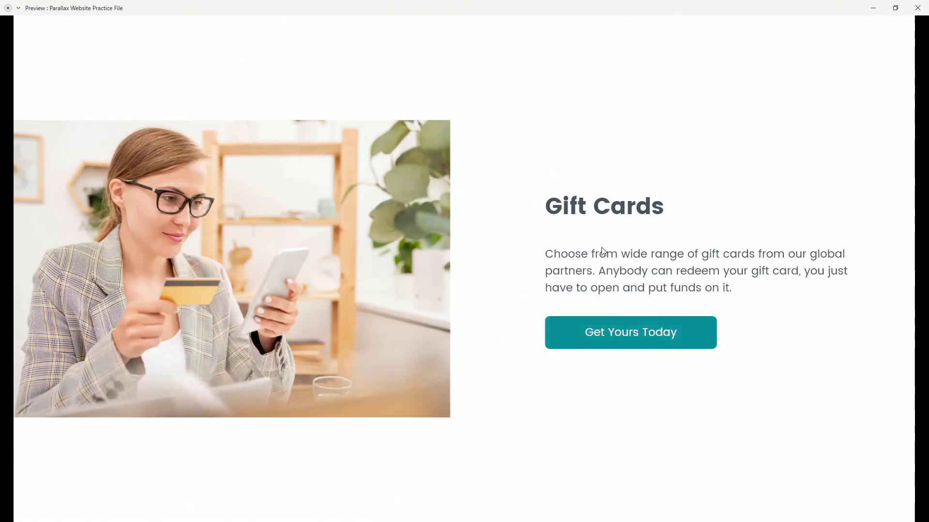
pyautogui.scroll(-10, 139, 336)
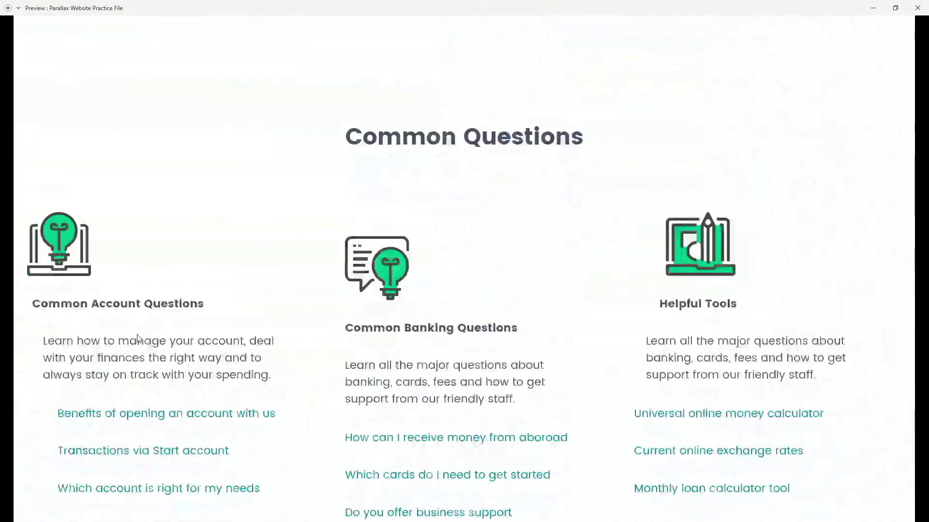
pyautogui.scroll(-8, 318, 269)
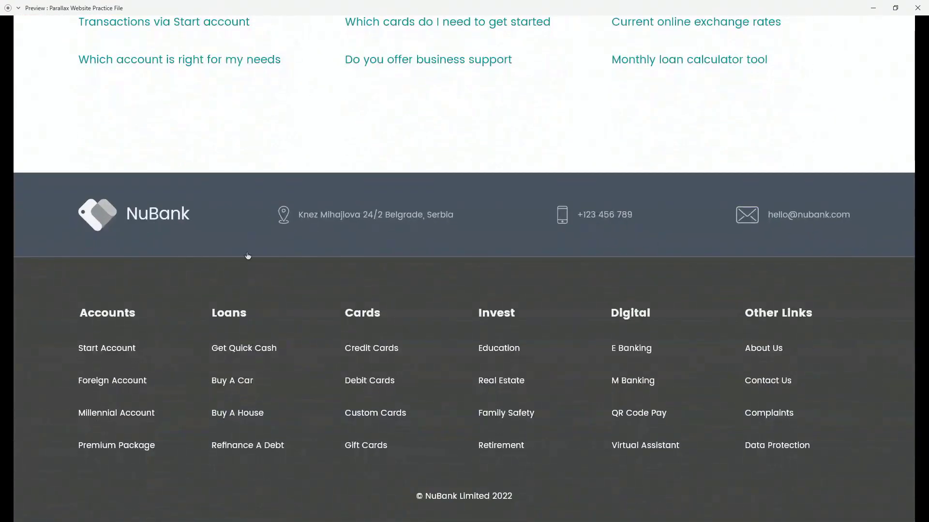
# - Play the prototype backward from the footer to the Create Your Own section and close the preview
pyautogui.scroll(4, 360, 226)
pyautogui.scroll(7, 362, 229)
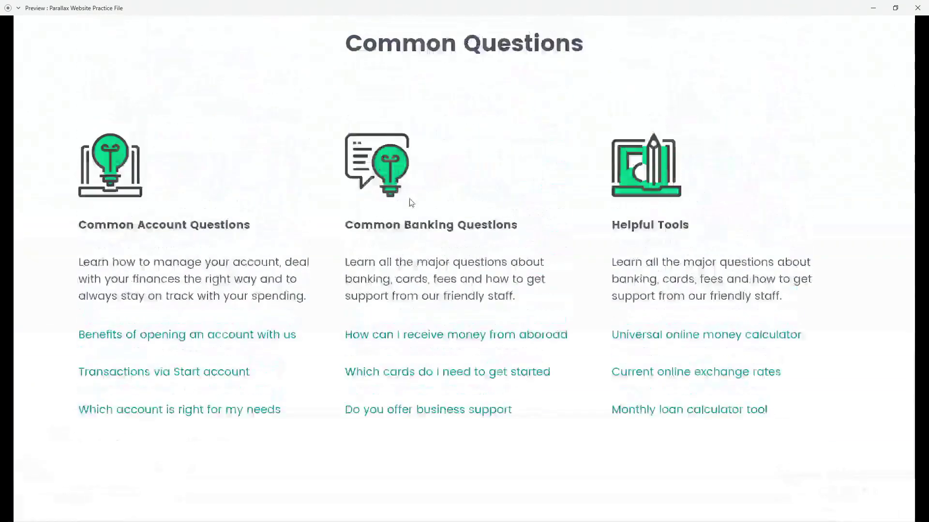
pyautogui.scroll(5, 444, 111)
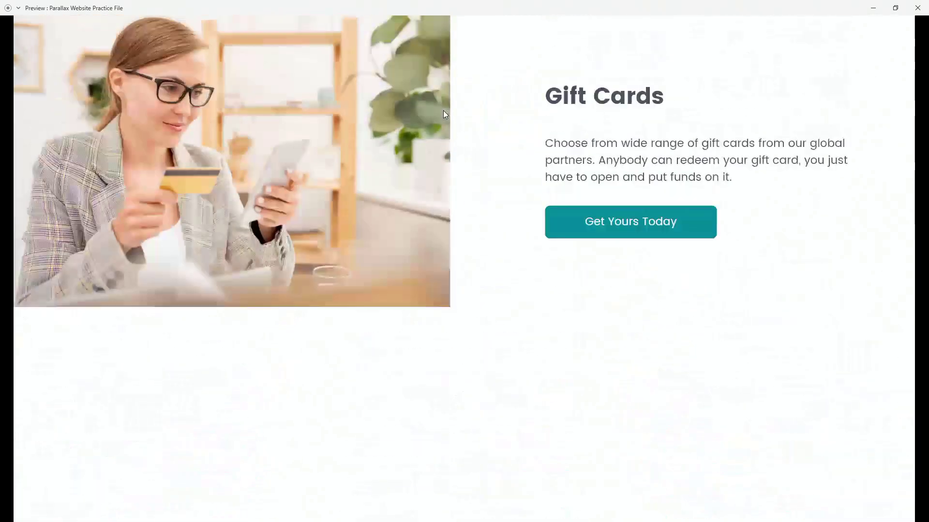
pyautogui.scroll(6, 645, 208)
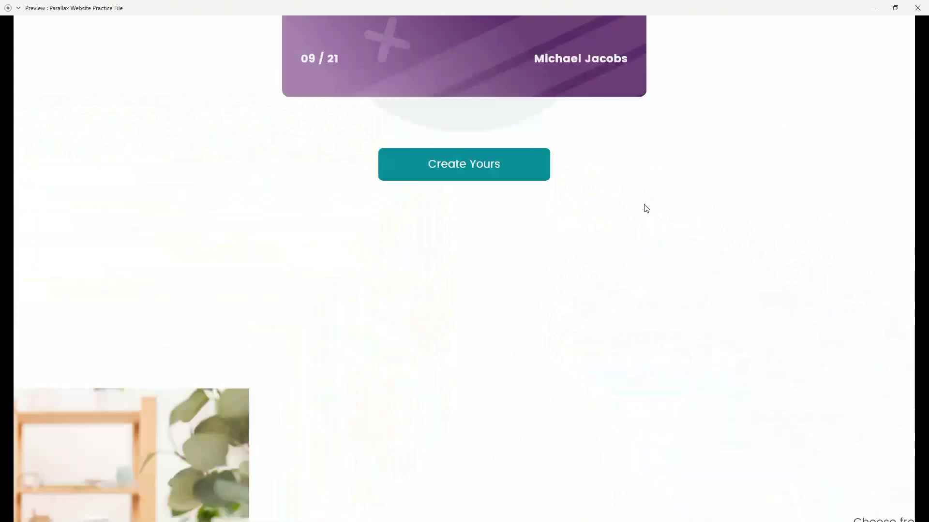
pyautogui.click(916, 6)
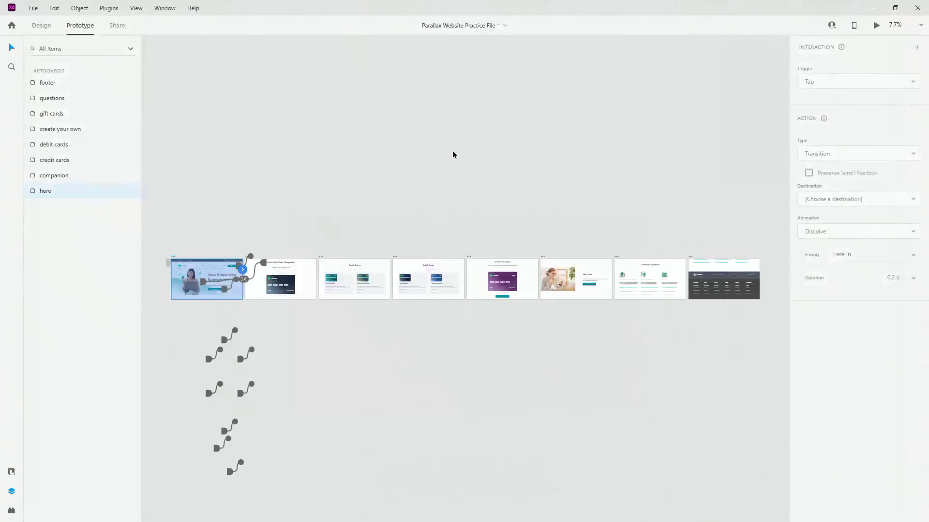
# - In Design mode, shift the card image inside the companion artboard's off-screen MasterCard credit card info component right to X 2372
pyautogui.click(342, 295)
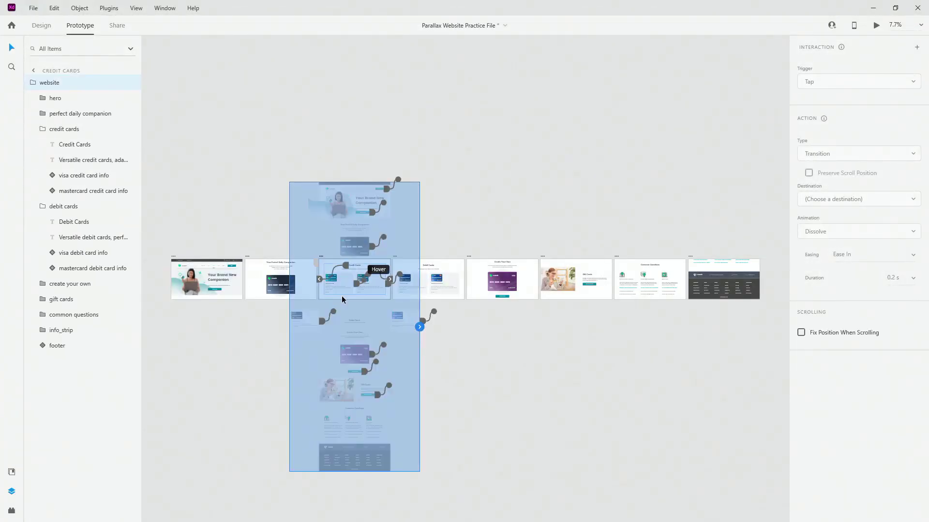
pyautogui.scroll(3, 305, 326)
pyautogui.scroll(1, 305, 327)
pyautogui.click(230, 237)
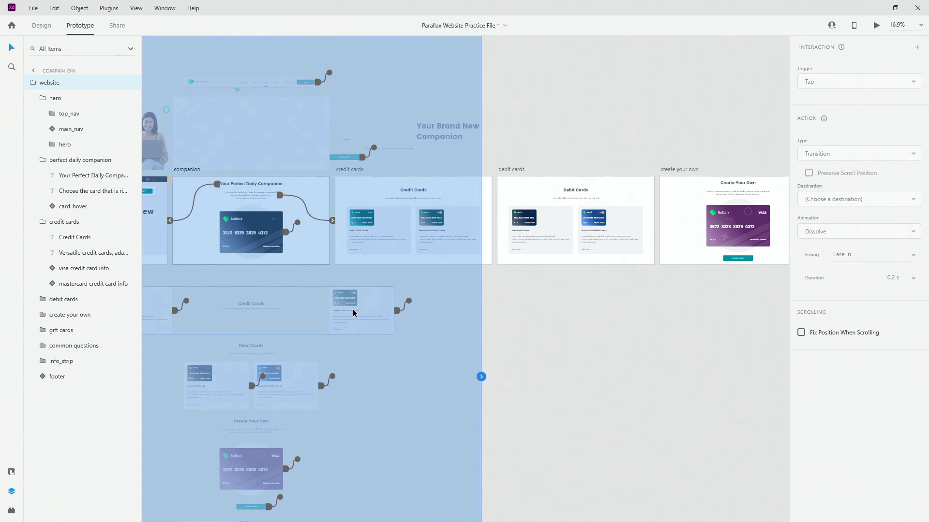
pyautogui.scroll(5, 353, 313)
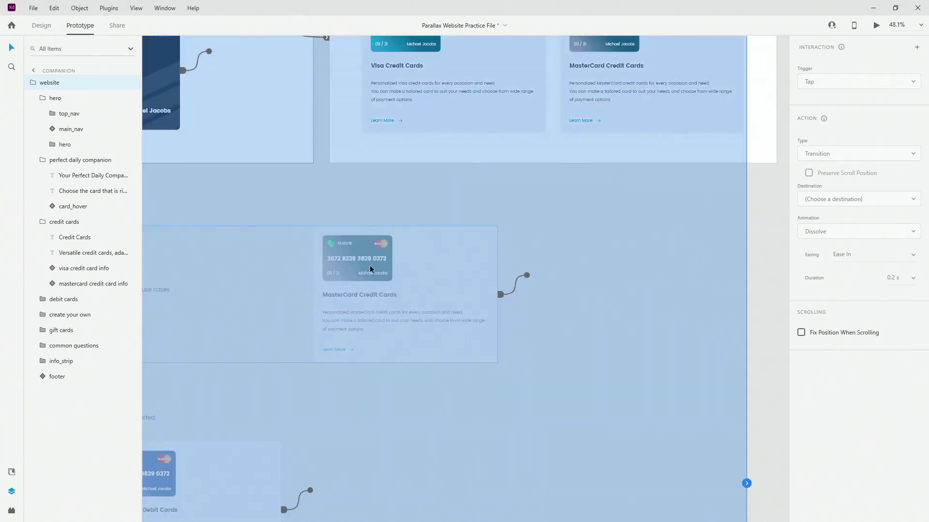
pyautogui.click(42, 25)
pyautogui.click(367, 251)
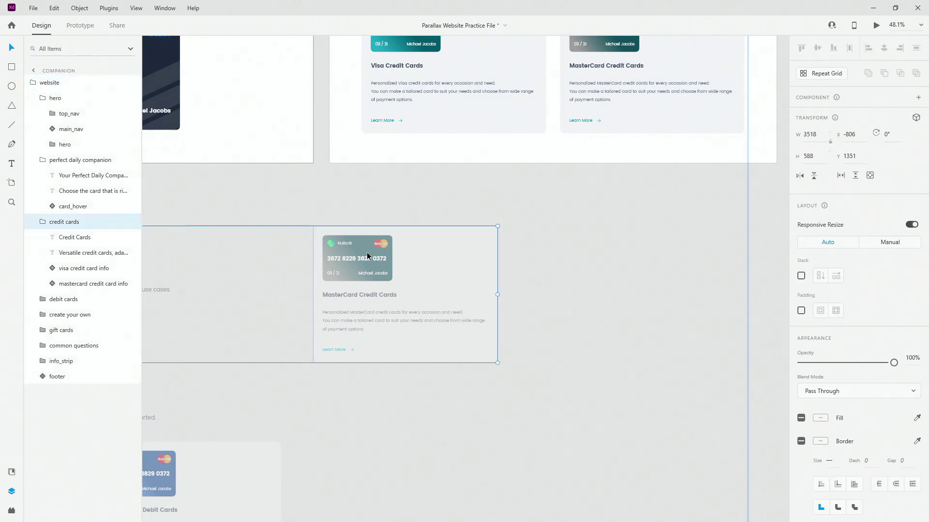
pyautogui.doubleClick(367, 252)
pyautogui.doubleClick(366, 254)
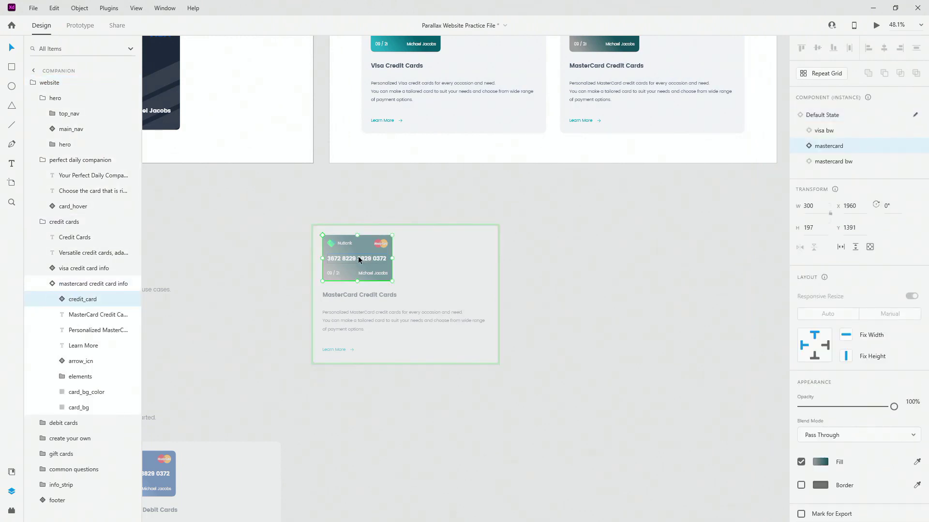
pyautogui.moveTo(359, 260); pyautogui.dragTo(454, 263)
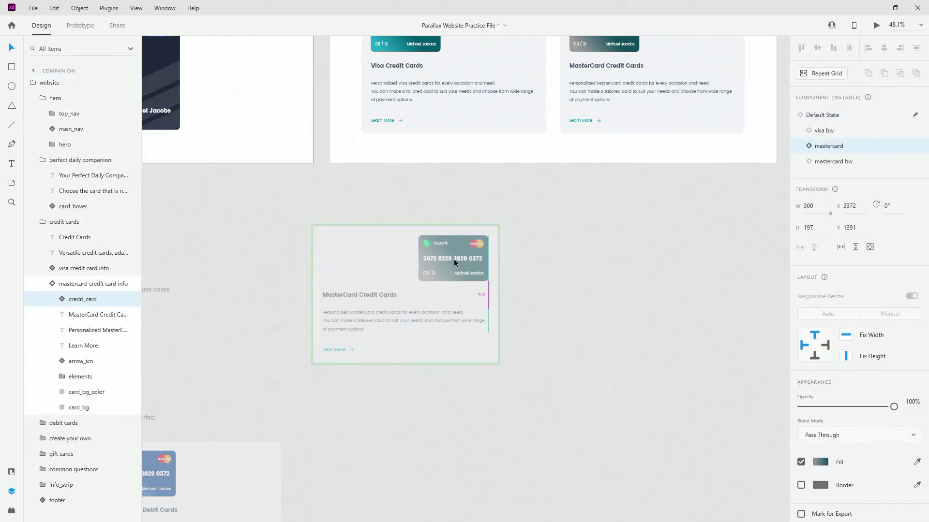
# - Shift the title, description and Learn More text of the off-screen MasterCard credit card info right to X 2128
pyautogui.click(378, 294)
pyautogui.keyDown('shift'); pyautogui.click(350, 321); pyautogui.keyUp('shift')
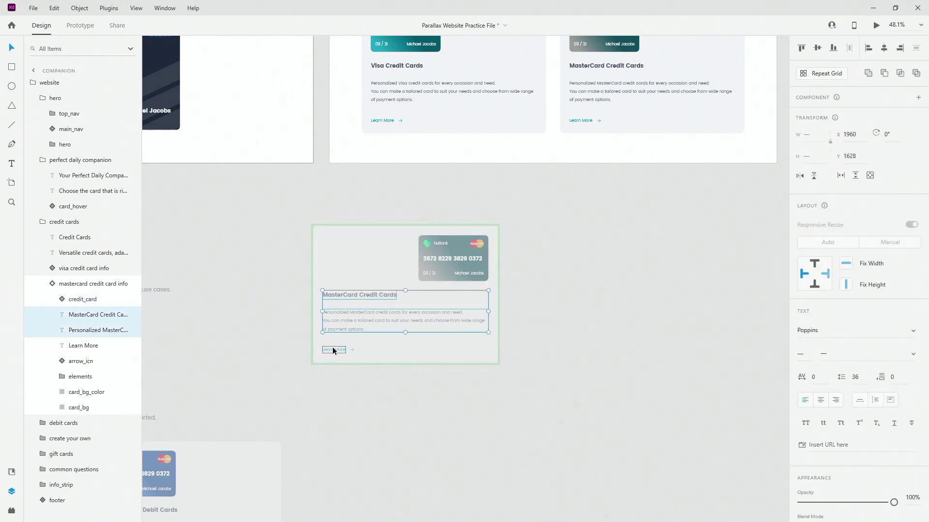
pyautogui.keyDown('shift'); pyautogui.click(336, 350); pyautogui.keyUp('shift')
pyautogui.moveTo(350, 321); pyautogui.dragTo(390, 315)
# - Shift the card image inside the companion artboard's off-screen Visa credit card info component left to X -1066
pyautogui.hscroll(-10, 336, 393)
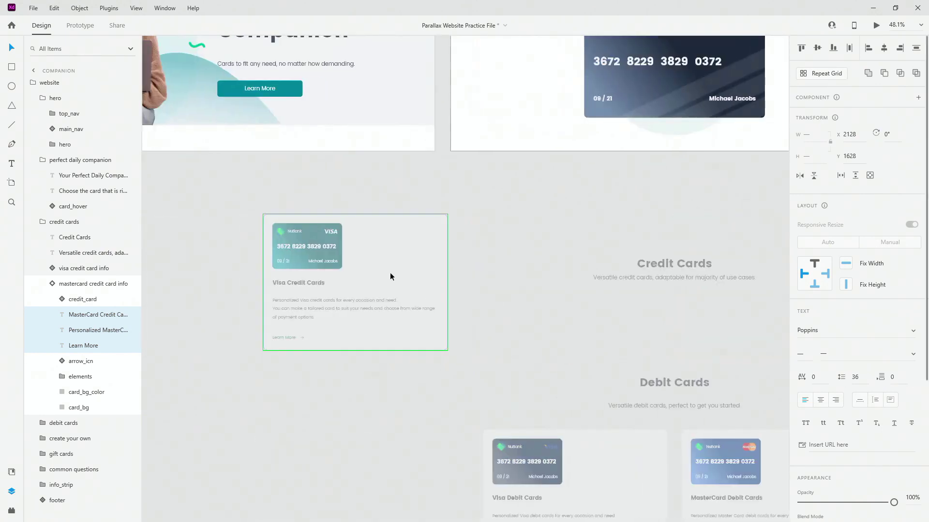
pyautogui.doubleClick(298, 246)
pyautogui.moveTo(344, 244); pyautogui.dragTo(274, 240)
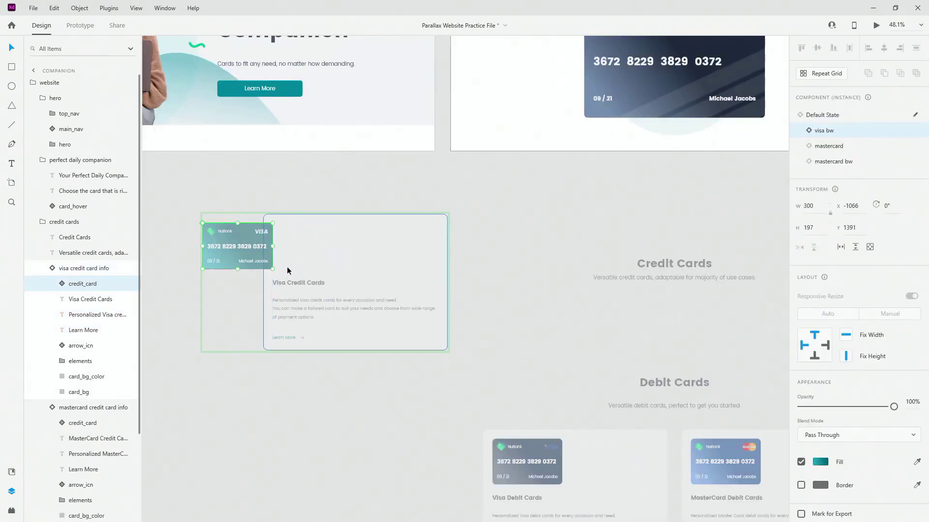
# - Shift the title, description and Learn More text of the off-screen Visa credit card info left to X -976
pyautogui.click(296, 282)
pyautogui.keyDown('shift'); pyautogui.click(313, 312); pyautogui.keyUp('shift')
pyautogui.keyDown('shift'); pyautogui.click(285, 337); pyautogui.keyUp('shift')
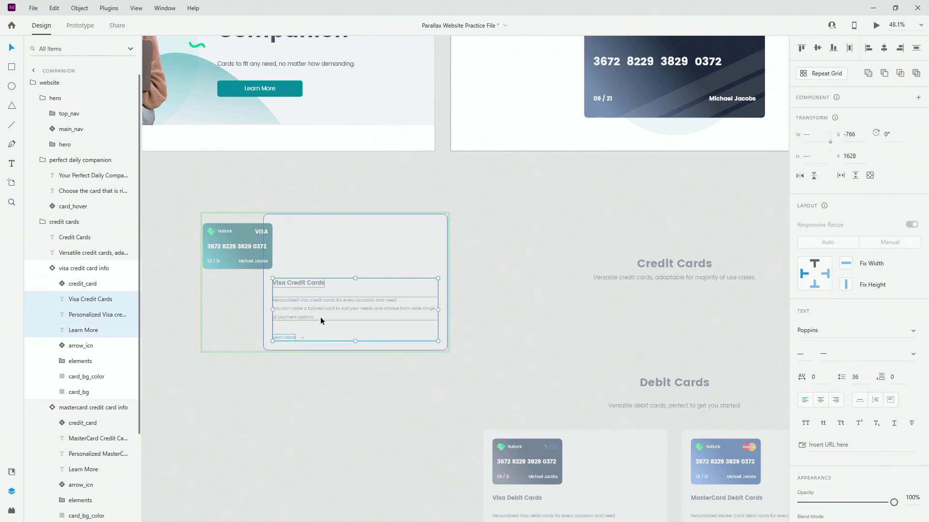
pyautogui.hotkey('shift', 'Left')
pyautogui.hotkey('shift', 'Left')
pyautogui.hotkey('shift', 'Left')
pyautogui.hotkey('shift', 'Left')
pyautogui.hotkey('shift', 'Left')
pyautogui.hotkey('shift', 'Left')
pyautogui.hotkey('shift', 'Left')
pyautogui.hotkey('shift', 'Left')
pyautogui.hotkey('shift', 'Left')
pyautogui.hotkey('shift', 'Left')
pyautogui.hotkey('shift', 'Left')
pyautogui.hotkey('shift', 'Left')
pyautogui.hotkey('shift', 'Left')
pyautogui.hotkey('shift', 'Left')
pyautogui.hotkey('shift', 'Left')
pyautogui.hotkey('shift', 'Left')
pyautogui.hotkey('shift', 'Left')
pyautogui.hotkey('shift', 'Left')
pyautogui.hotkey('shift', 'Left')
pyautogui.hotkey('shift', 'Left')
# - Shift the card image inside the credit cards artboard's off-screen MasterCard debit card info component right to X 2412
pyautogui.scroll(-5, 223, 274)
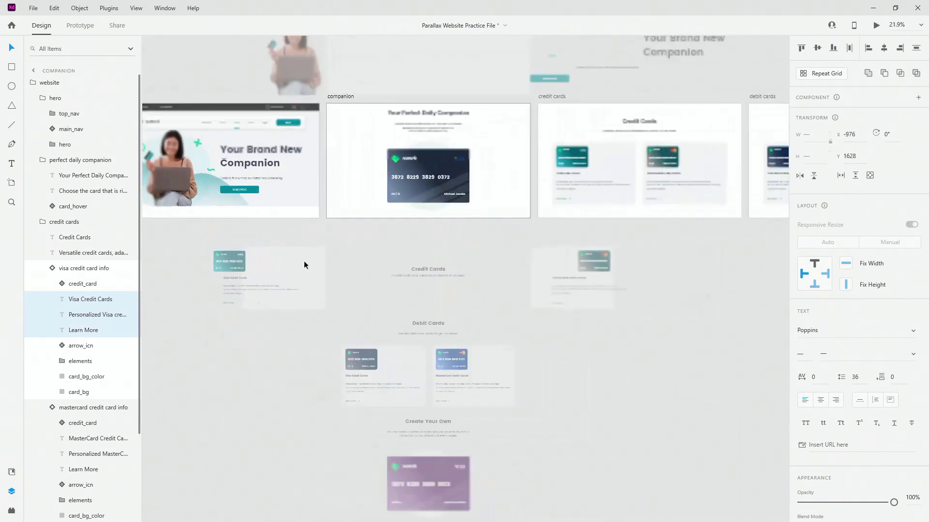
pyautogui.click(629, 180)
pyautogui.scroll(3, 716, 308)
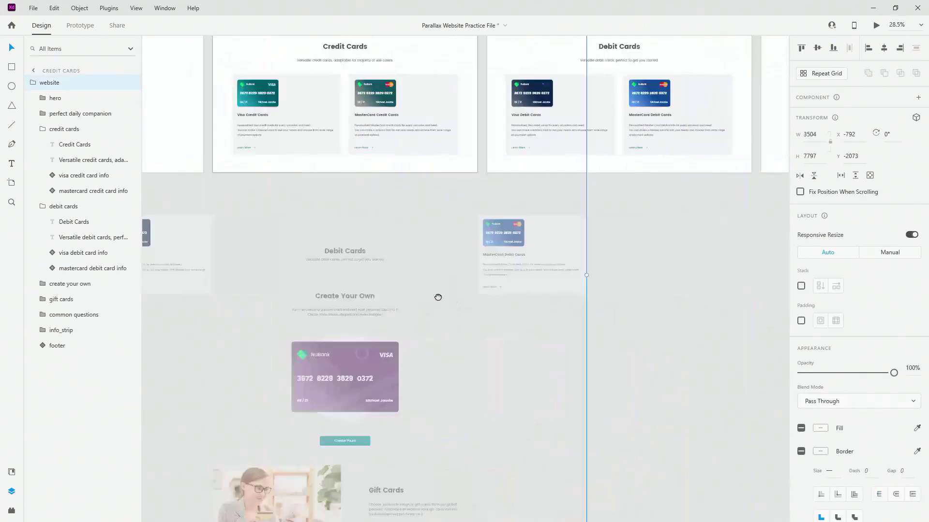
pyautogui.click(489, 237)
pyautogui.scroll(6, 549, 233)
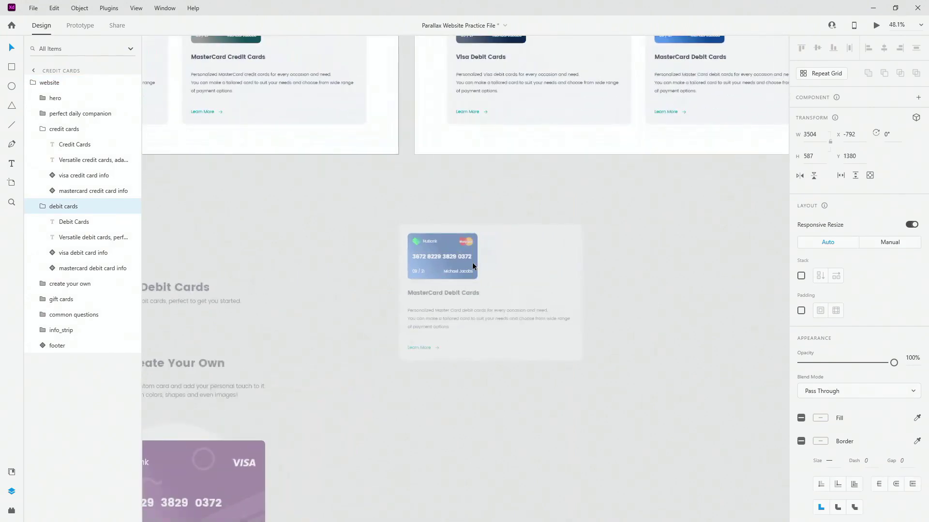
pyautogui.keyDown('ctrl'); pyautogui.click(473, 265); pyautogui.keyUp('ctrl')
pyautogui.click(77, 284)
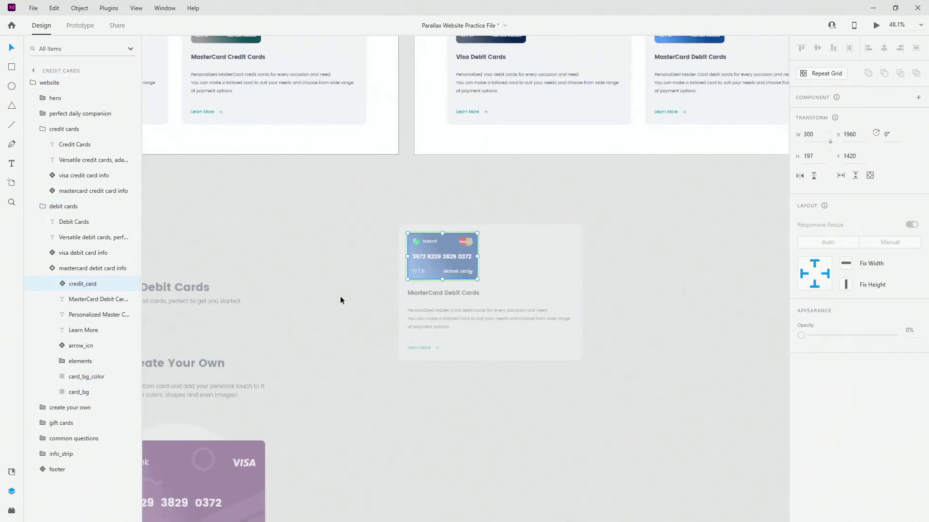
pyautogui.moveTo(453, 255); pyautogui.dragTo(558, 253)
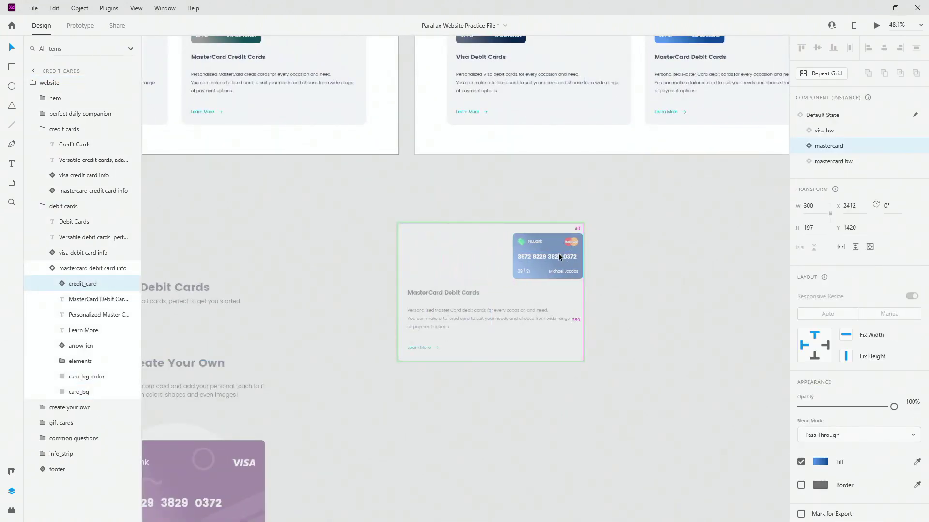
# - Shift the title, description and Learn More text of the off-screen MasterCard debit card info right to X 2332
pyautogui.click(457, 293)
pyautogui.keyDown('shift'); pyautogui.click(454, 319); pyautogui.keyUp('shift')
pyautogui.keyDown('shift'); pyautogui.click(419, 347); pyautogui.keyUp('shift')
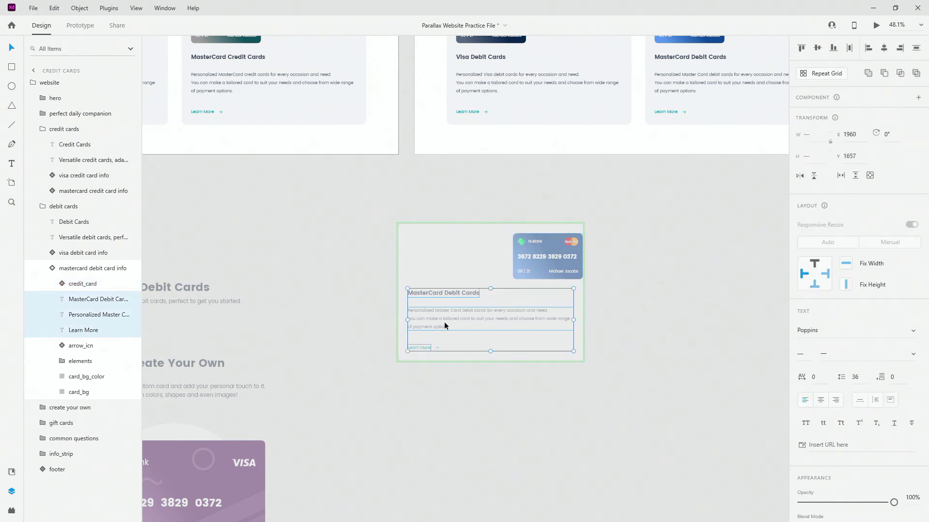
pyautogui.moveTo(446, 324); pyautogui.dragTo(530, 319)
# - Shift the card image inside the credit cards artboard's off-screen Visa debit card info component to the left, partly outside its background
pyautogui.scroll(-4, 616, 336)
pyautogui.scroll(4, 305, 352)
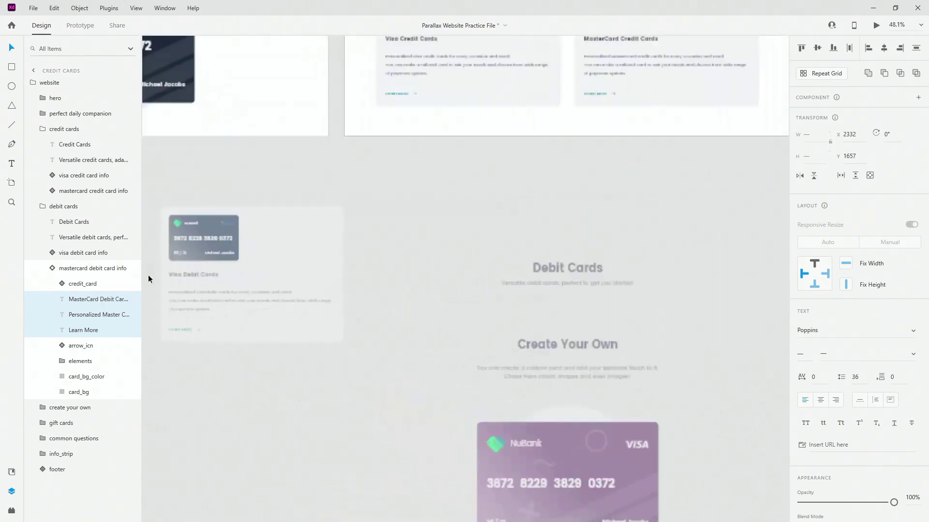
pyautogui.doubleClick(186, 239)
pyautogui.moveTo(218, 236); pyautogui.dragTo(155, 238)
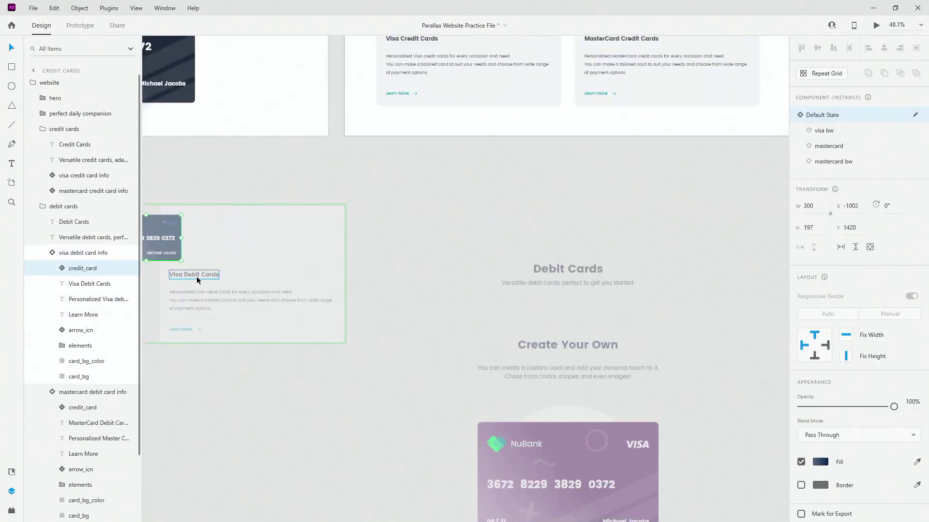
# - Shift the title, description and Learn More text of the off-screen Visa debit card info left to X -1041
pyautogui.click(198, 274)
pyautogui.keyDown('shift'); pyautogui.click(191, 305); pyautogui.keyUp('shift')
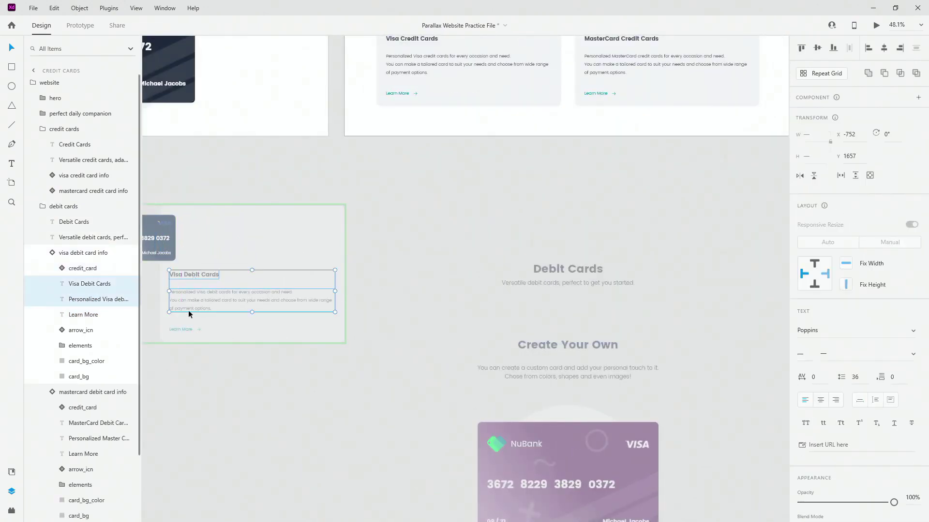
pyautogui.keyDown('shift'); pyautogui.click(183, 330); pyautogui.keyUp('shift')
pyautogui.moveTo(280, 301); pyautogui.dragTo(211, 301)
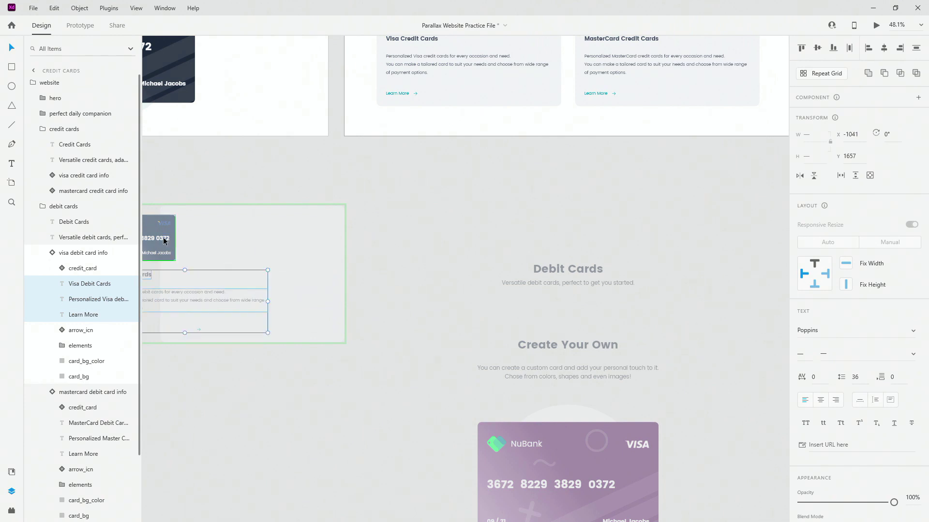
# - Move the Visa debit card image further left to X -1268 and deselect it
pyautogui.moveTo(163, 237); pyautogui.dragTo(243, 234)
pyautogui.click(297, 234)
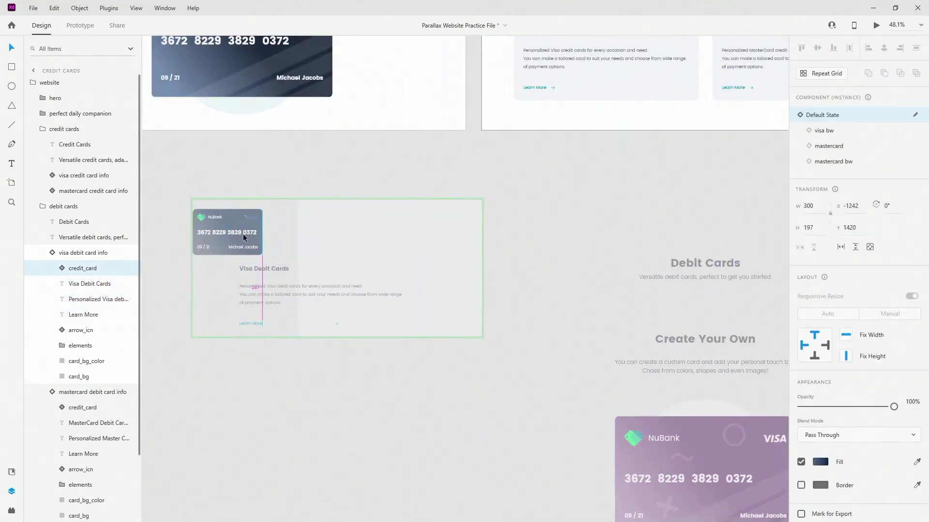
pyautogui.scroll(-5, 248, 246)
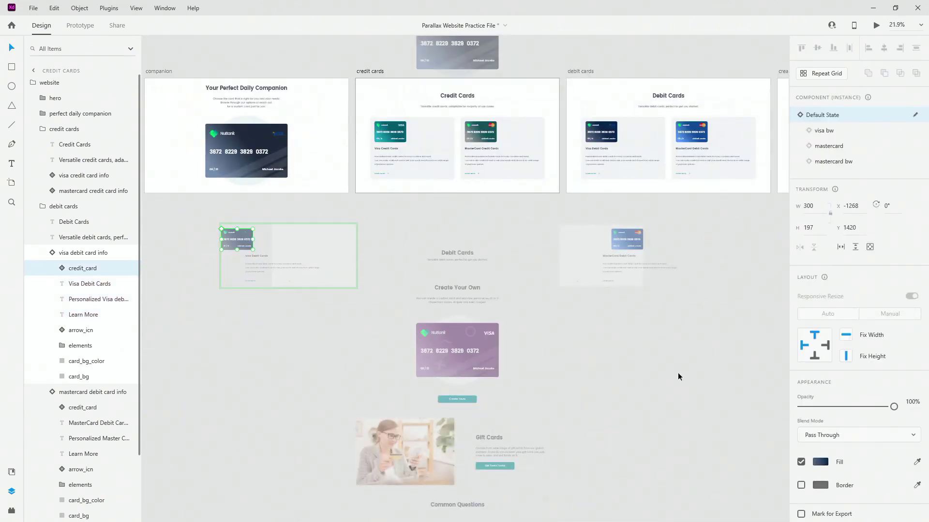
pyautogui.click(714, 361)
# - Fit all artboards in view and preview the prototype from the hero artboard in a maximized window
pyautogui.scroll(-1, 696, 309)
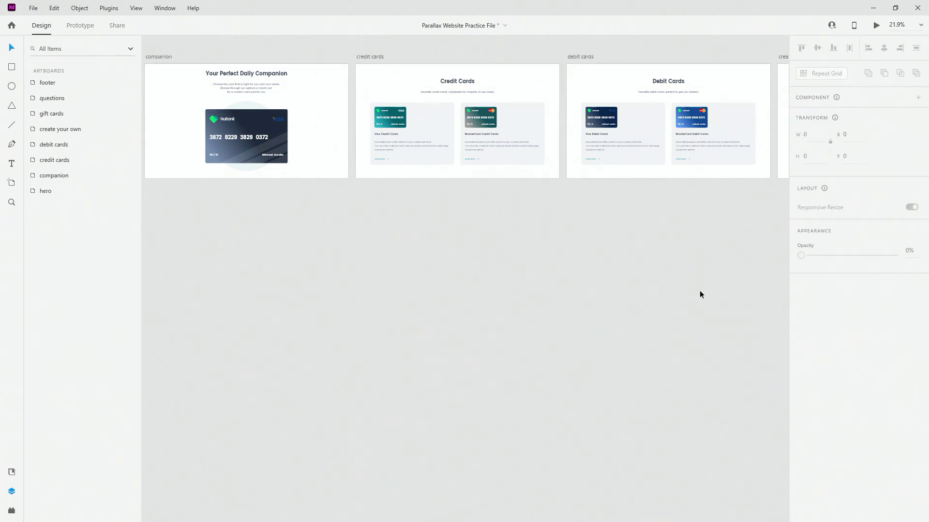
pyautogui.scroll(-1, 629, 281)
pyautogui.scroll(-3, 677, 271)
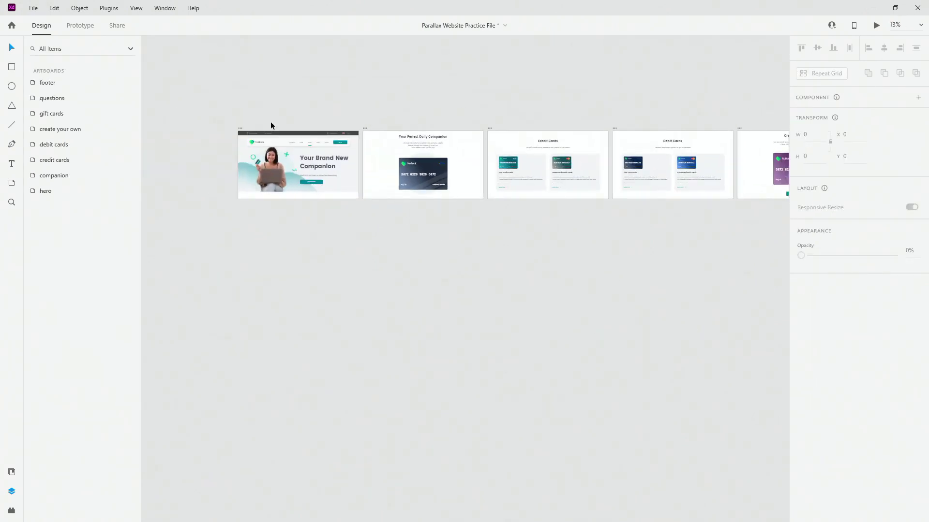
pyautogui.click(239, 128)
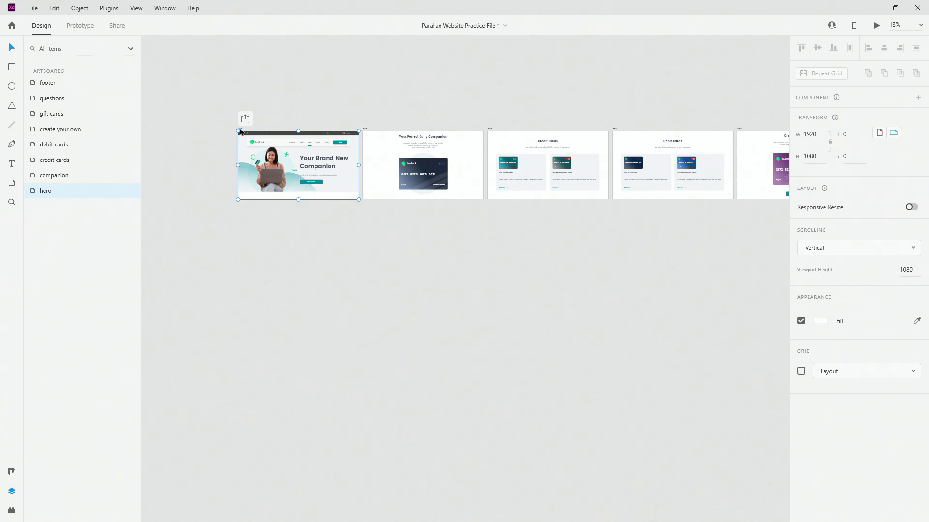
pyautogui.hotkey('ctrl', 'Return')
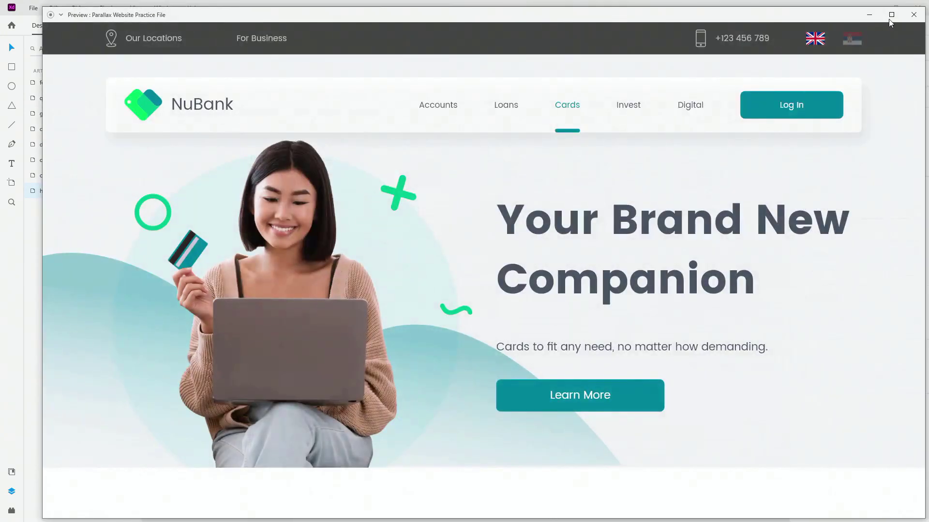
pyautogui.click(869, 14)
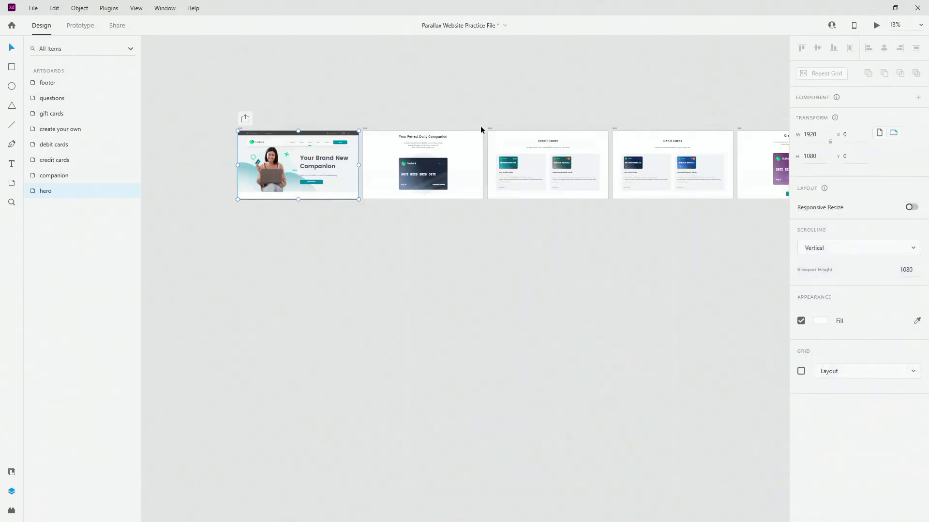
pyautogui.hotkey('ctrl', '0')
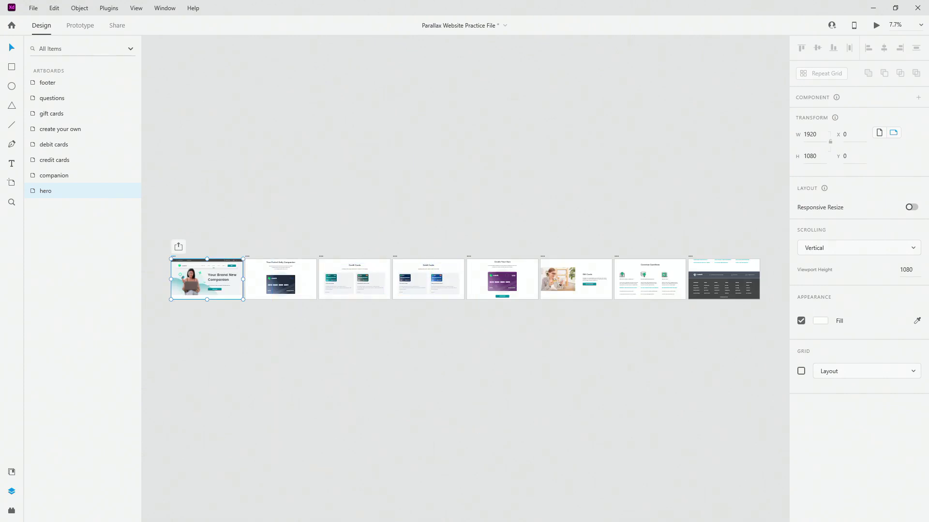
pyautogui.hotkey('ctrl', 'Return')
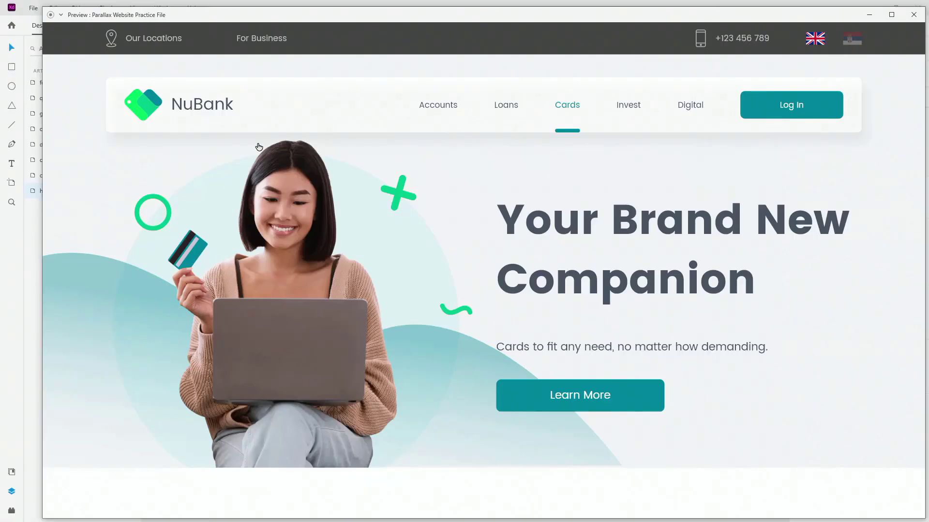
pyautogui.doubleClick(748, 19)
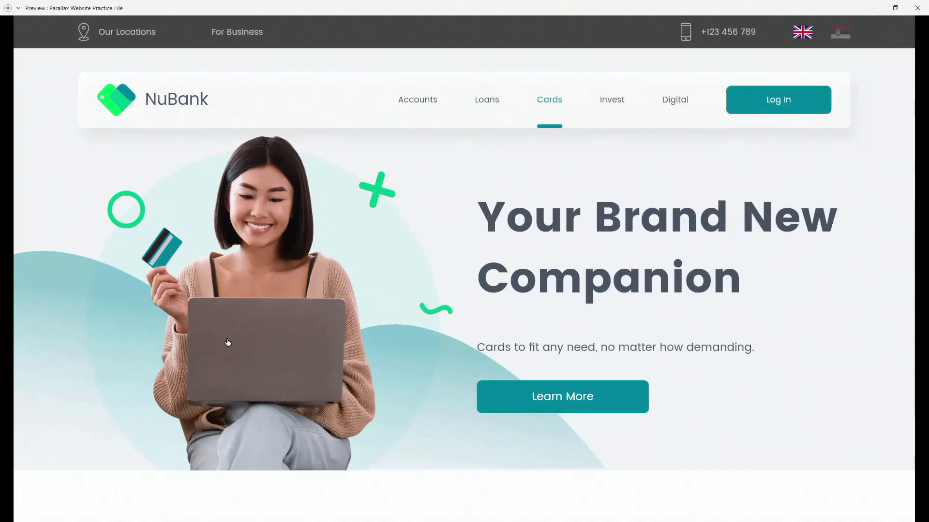
# - Play the prototype from the hero to Credit Cards, back to the companion section and forward again to check the card motion
pyautogui.click(226, 338)
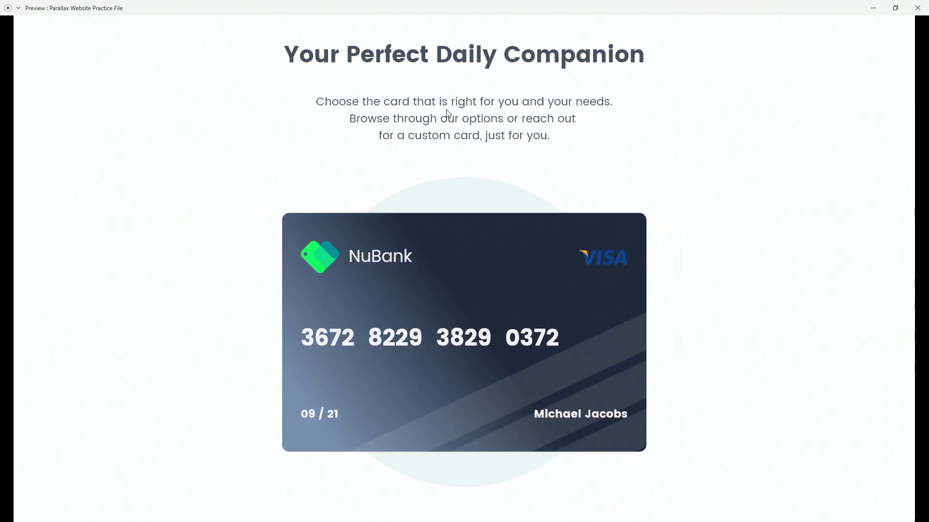
pyautogui.scroll(-5, 159, 151)
pyautogui.scroll(-3, 162, 153)
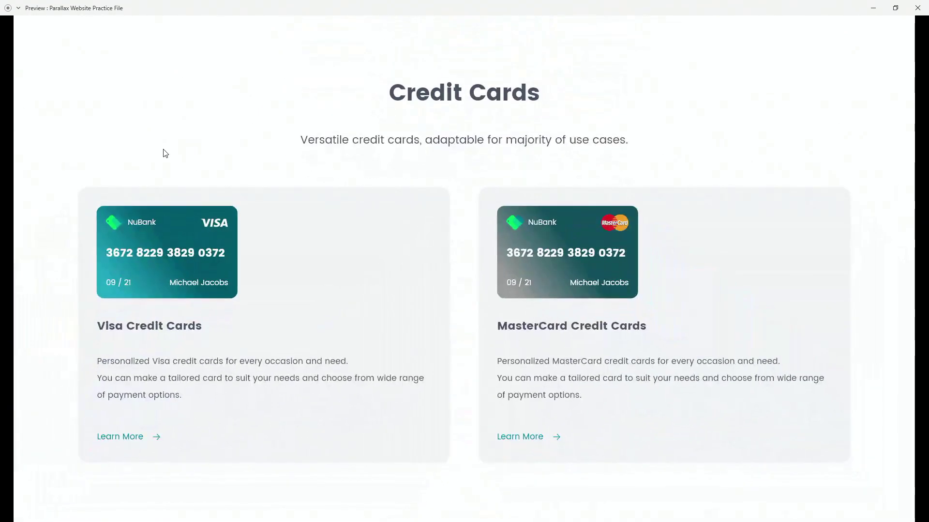
pyautogui.scroll(10, 490, 271)
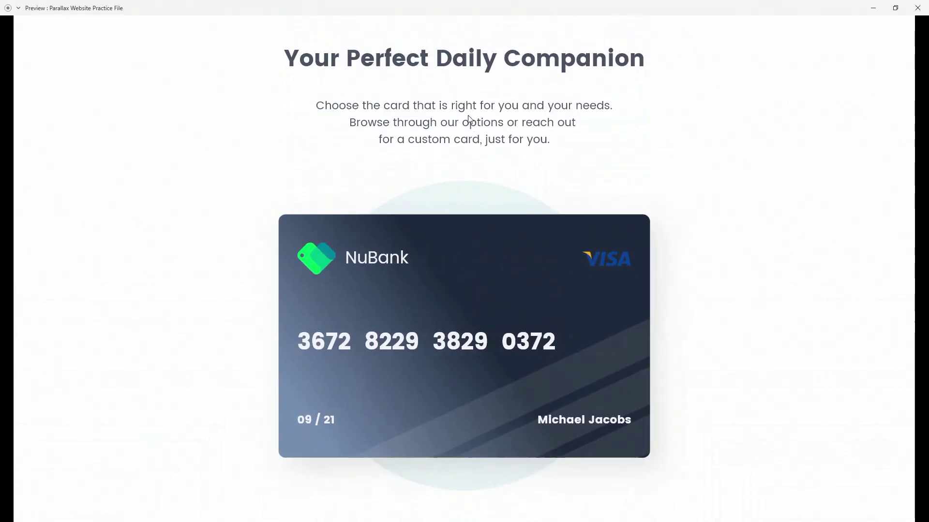
pyautogui.scroll(-1, 468, 116)
pyautogui.scroll(-8, 67, 161)
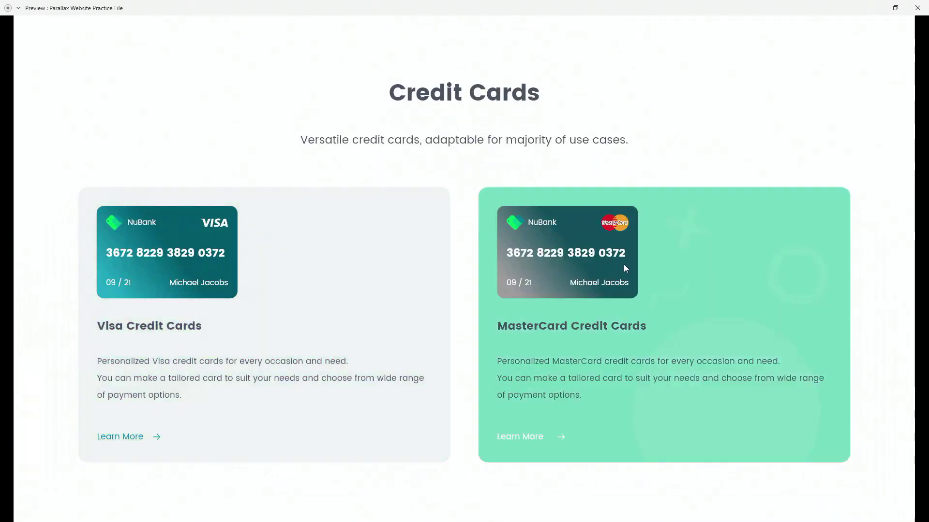
# - Play the prototype onward through Debit Cards, Create Your Own, Gift Cards and Common Questions toward the footer
pyautogui.scroll(-1, 452, 146)
pyautogui.scroll(-10, 452, 146)
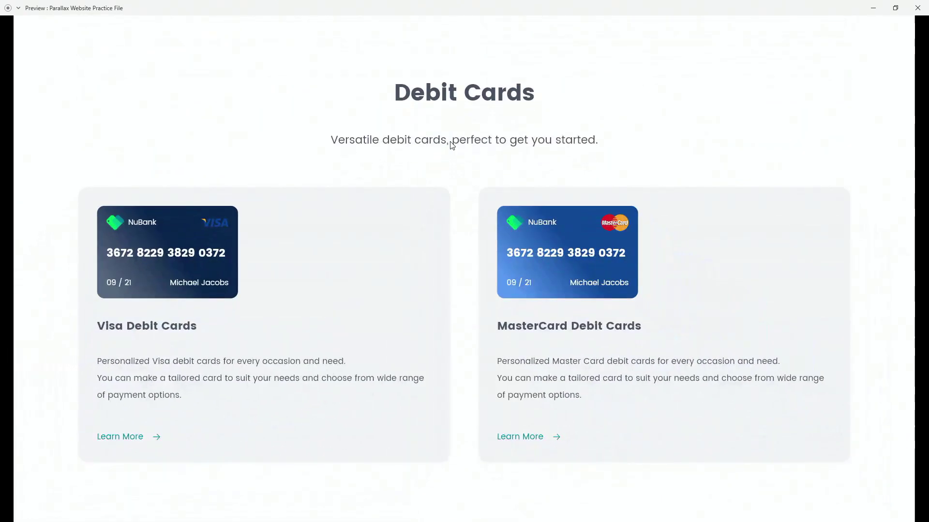
pyautogui.scroll(-10, 452, 145)
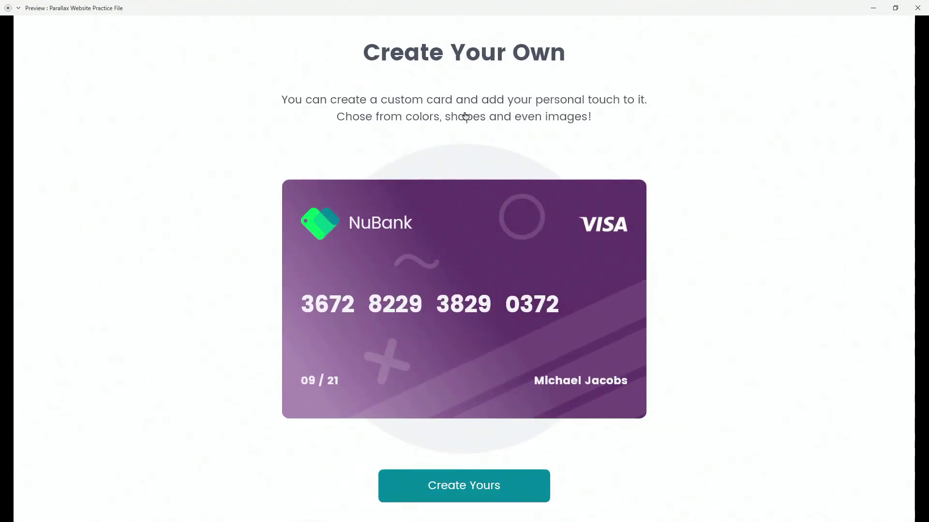
pyautogui.scroll(-10, 464, 117)
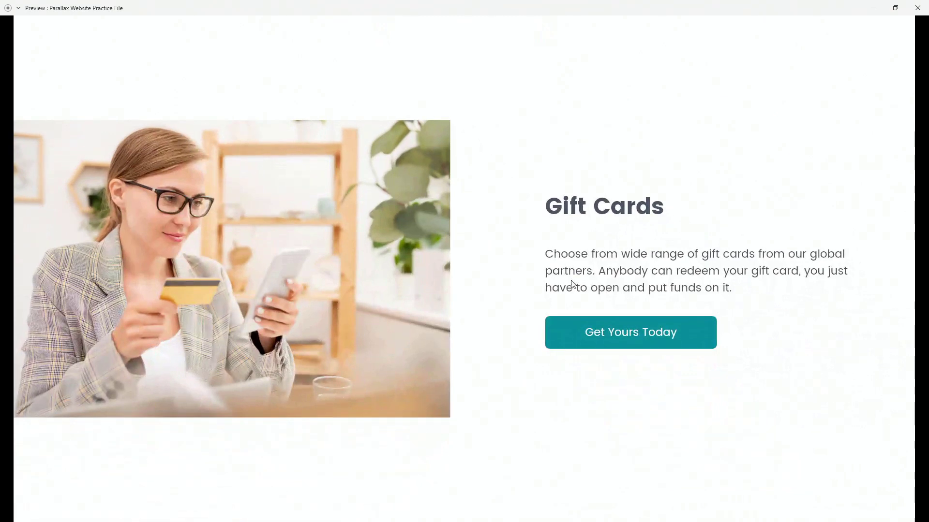
pyautogui.scroll(-5, 571, 285)
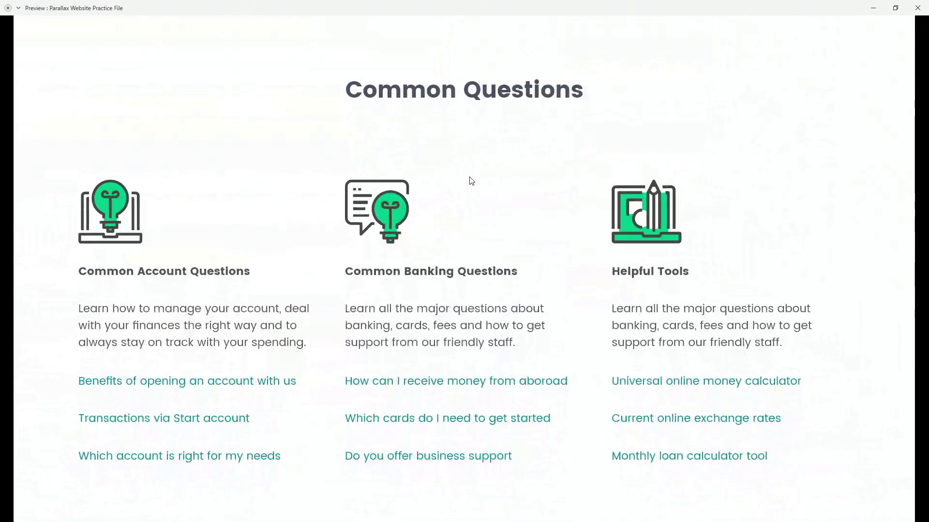
pyautogui.scroll(-6, 436, 276)
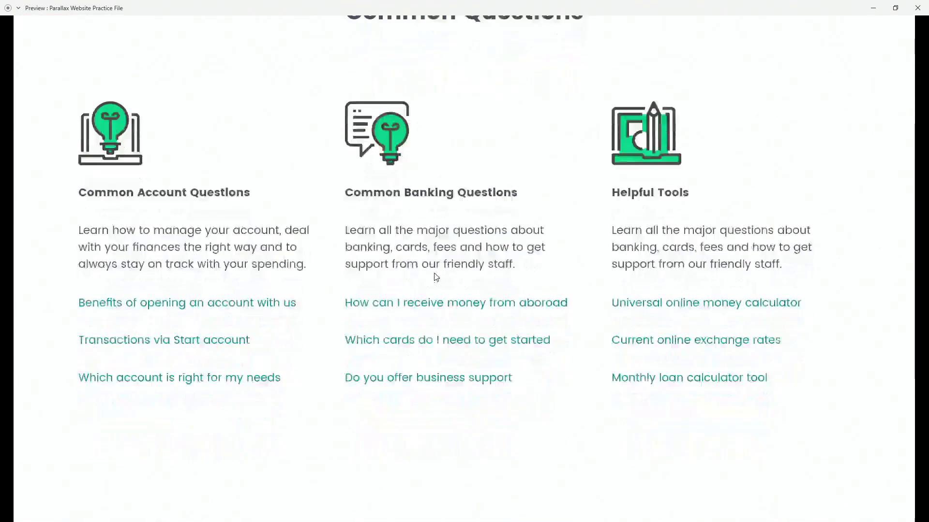